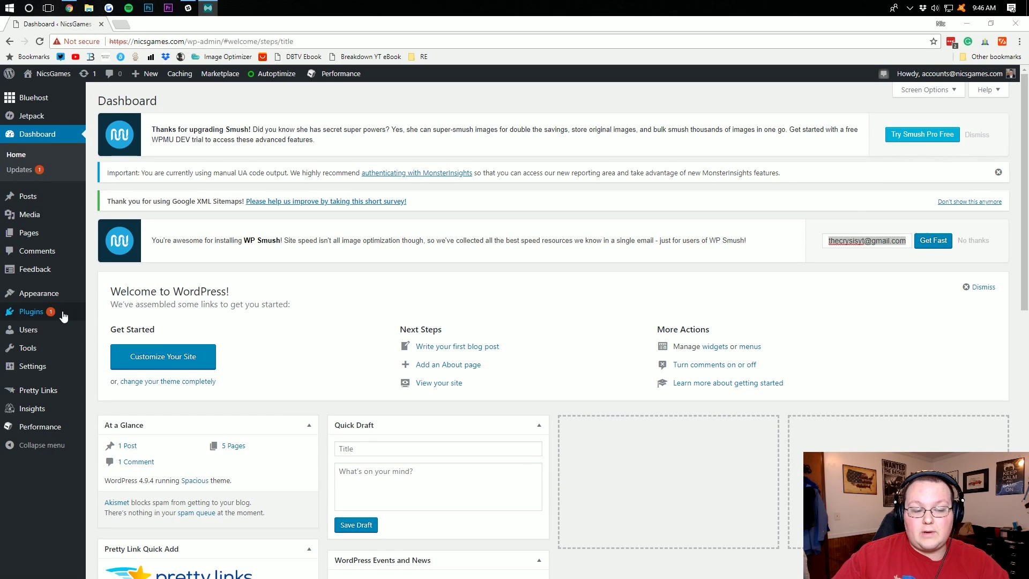
# Search the plugin directory for 'woocommerce' and install the WooCommerce plugin
pyautogui.moveTo(64, 315)
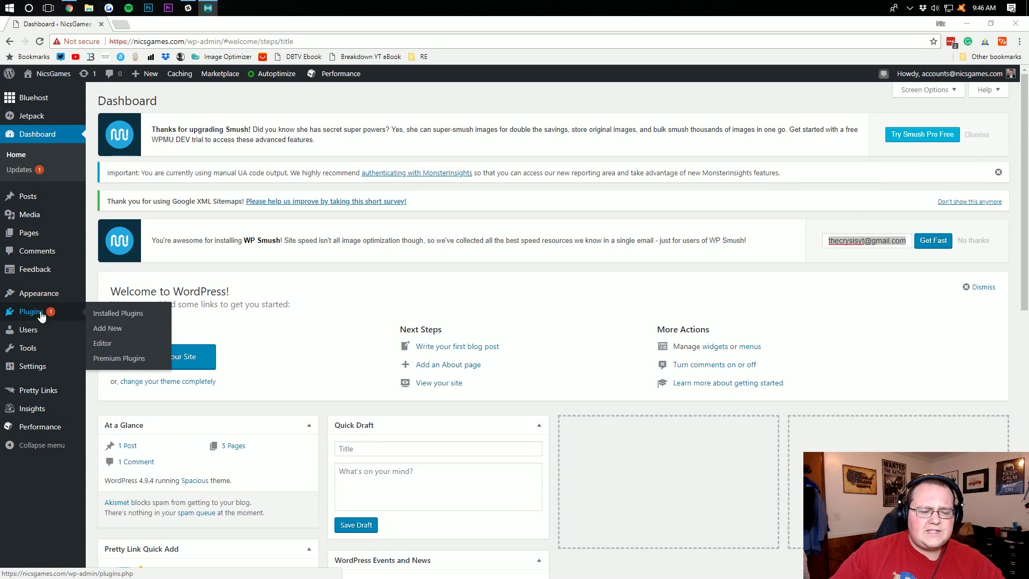
pyautogui.click(107, 328)
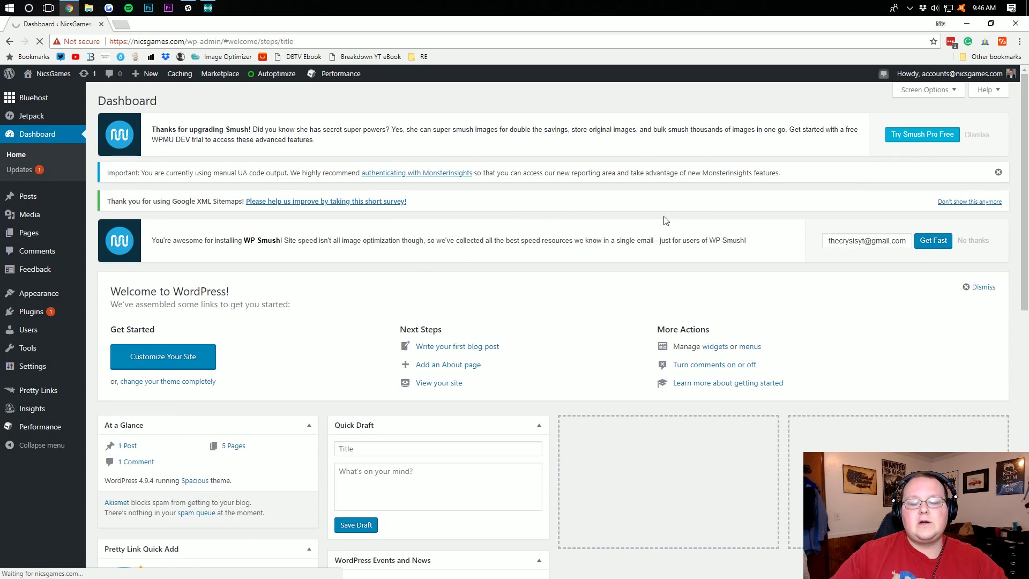
pyautogui.write('woocommerce')
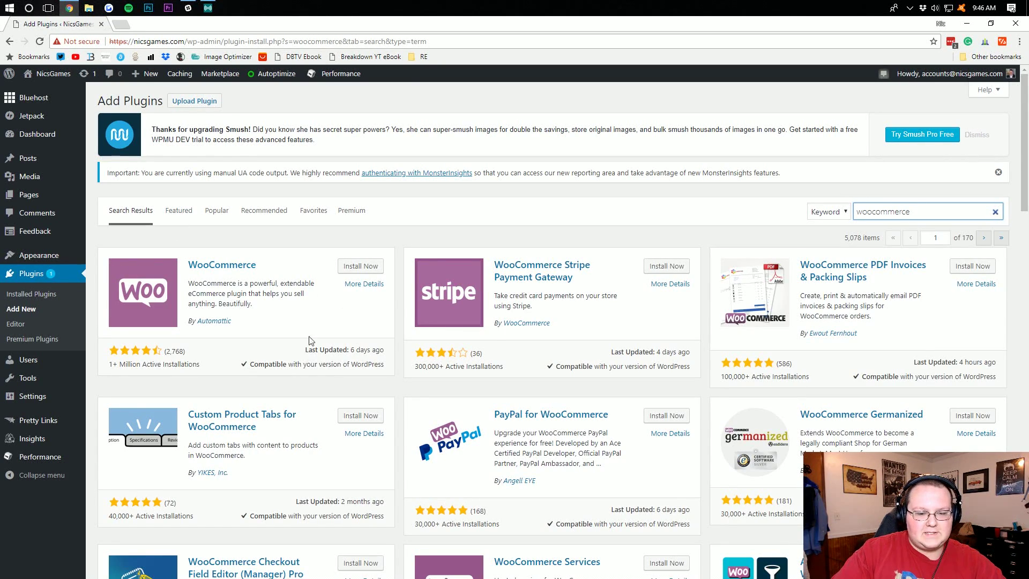
pyautogui.click(358, 266)
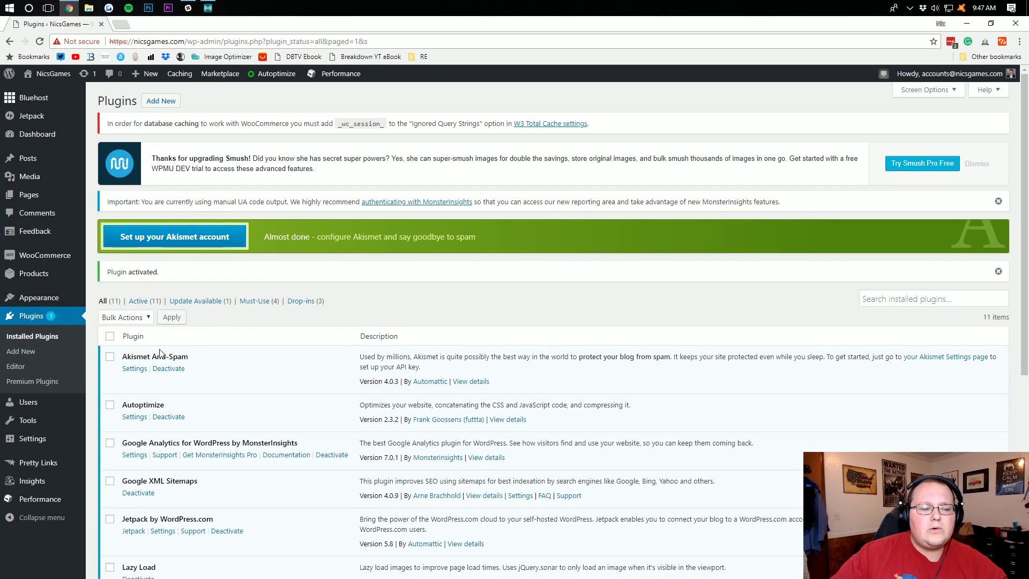
# Load nicsgames.com/cart in a new browser tab to see Test Product at $189.00
pyautogui.click(121, 26)
pyautogui.write('nisc')
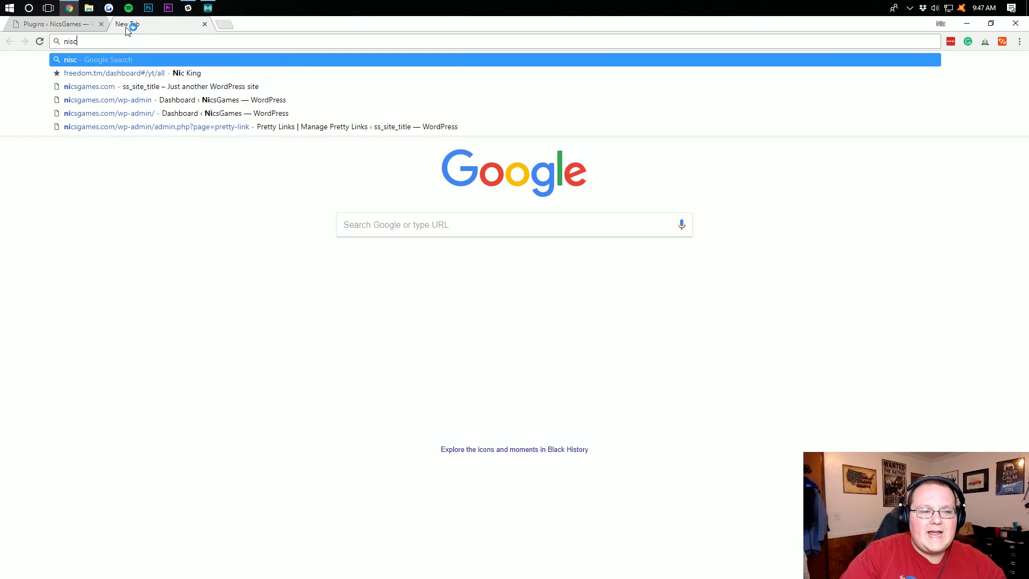
pyautogui.press('BackSpace')
pyautogui.press('BackSpace')
pyautogui.write('cg')
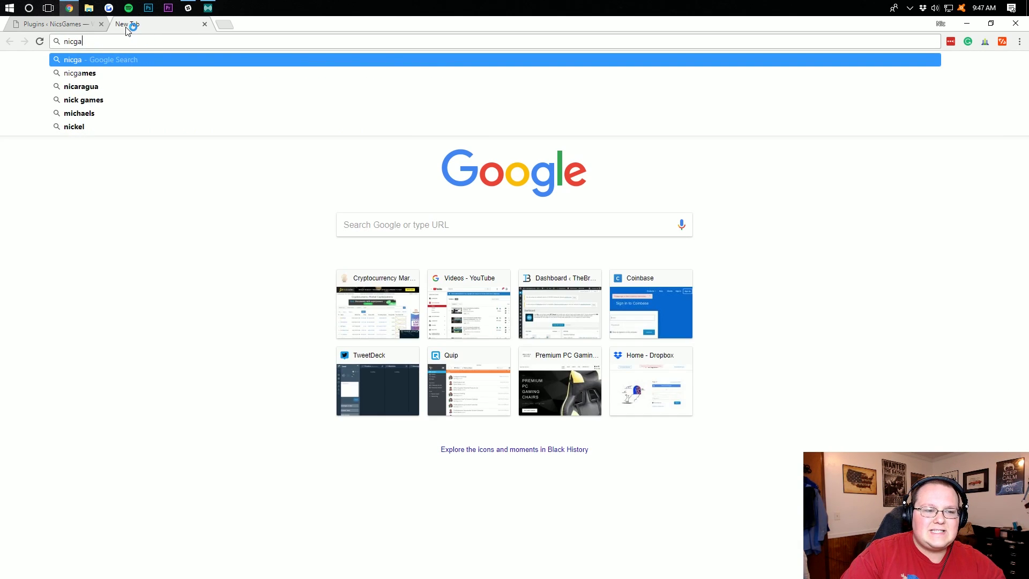
pyautogui.press('BackSpace')
pyautogui.write('sgames.com/')
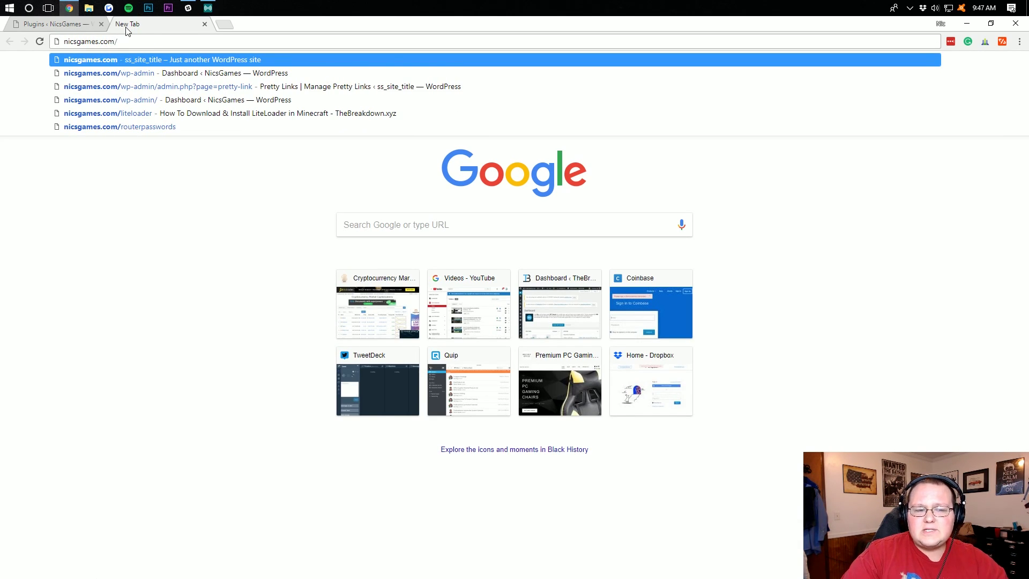
pyautogui.write('cart')
pyautogui.press('Return')
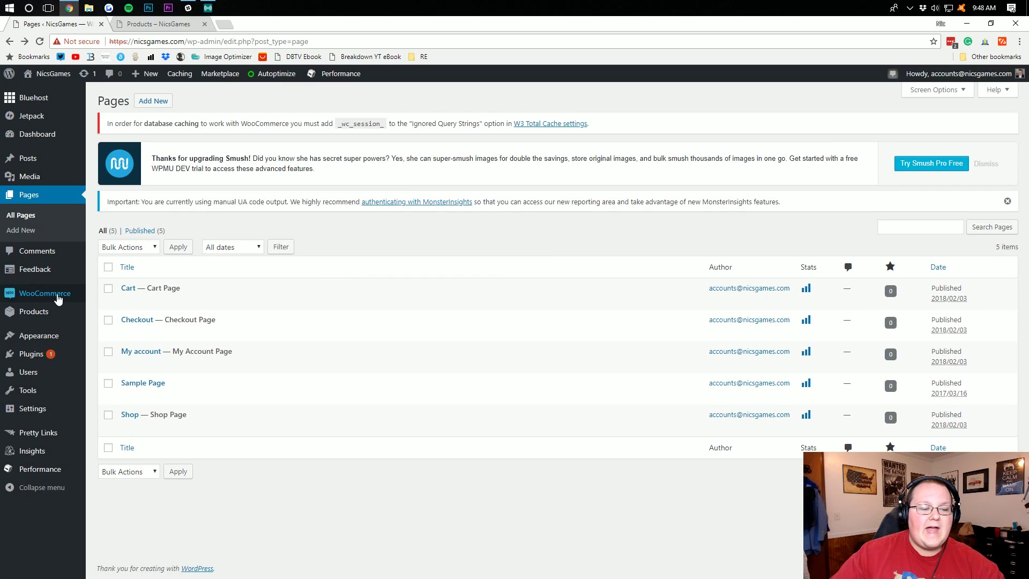
# Open WooCommerce General settings and review the store address section and its shipping-rate note
pyautogui.moveTo(56, 298)
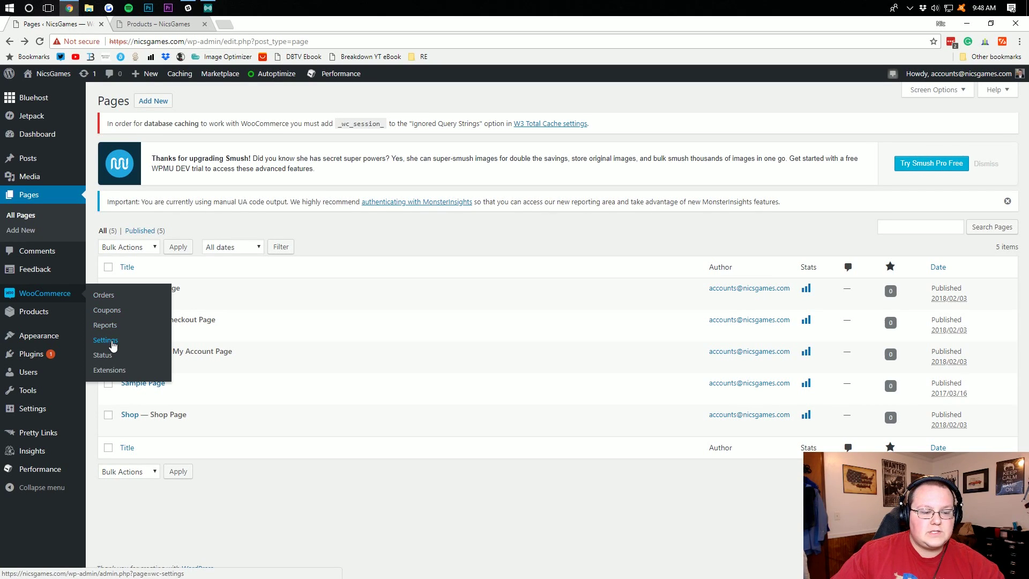
pyautogui.click(111, 312)
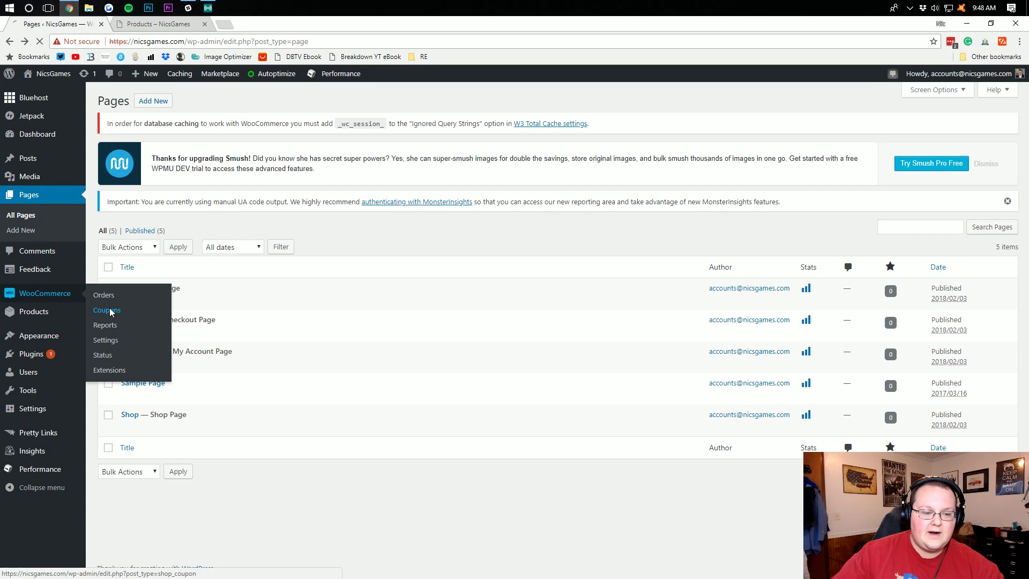
pyautogui.click(105, 341)
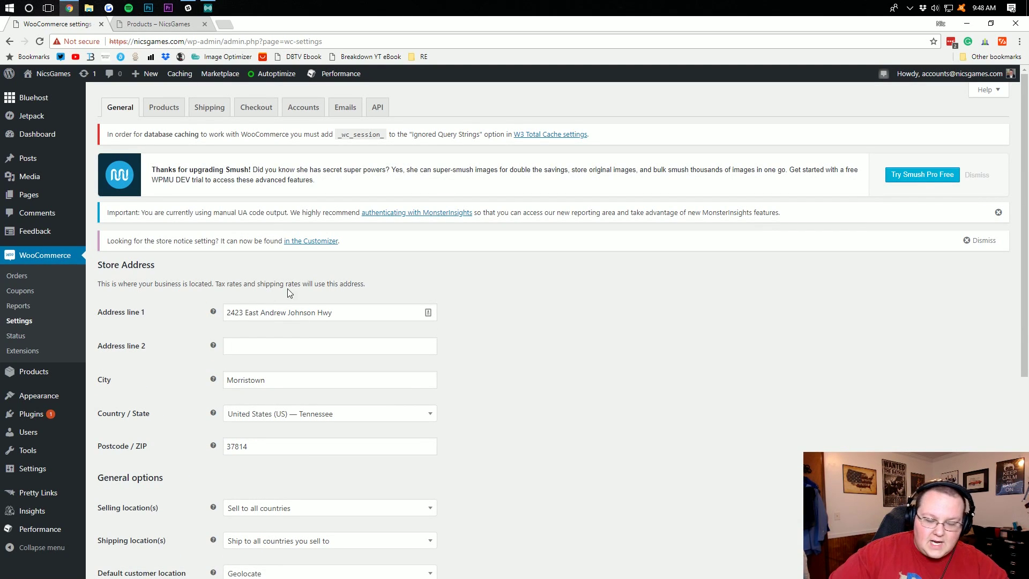
pyautogui.scroll(-8, 322, 345)
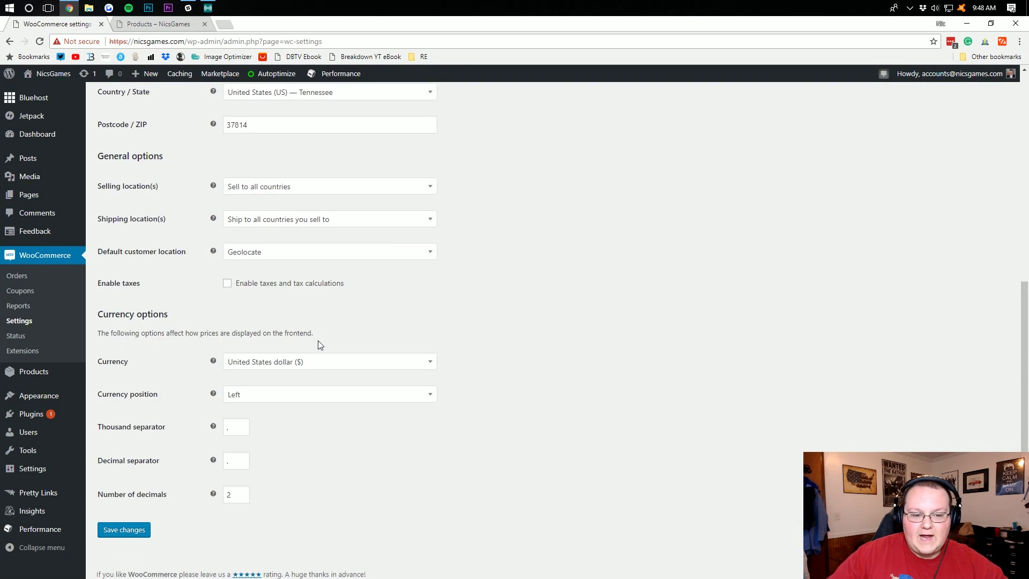
pyautogui.scroll(8, 314, 339)
pyautogui.scroll(-2, 311, 338)
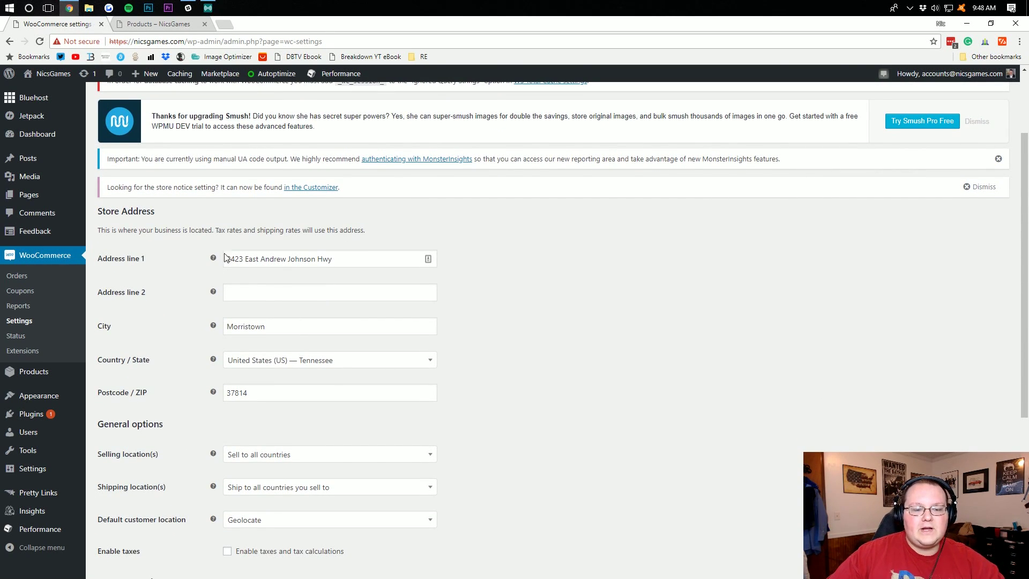
pyautogui.moveTo(172, 230); pyautogui.dragTo(334, 231)
pyautogui.click(327, 233)
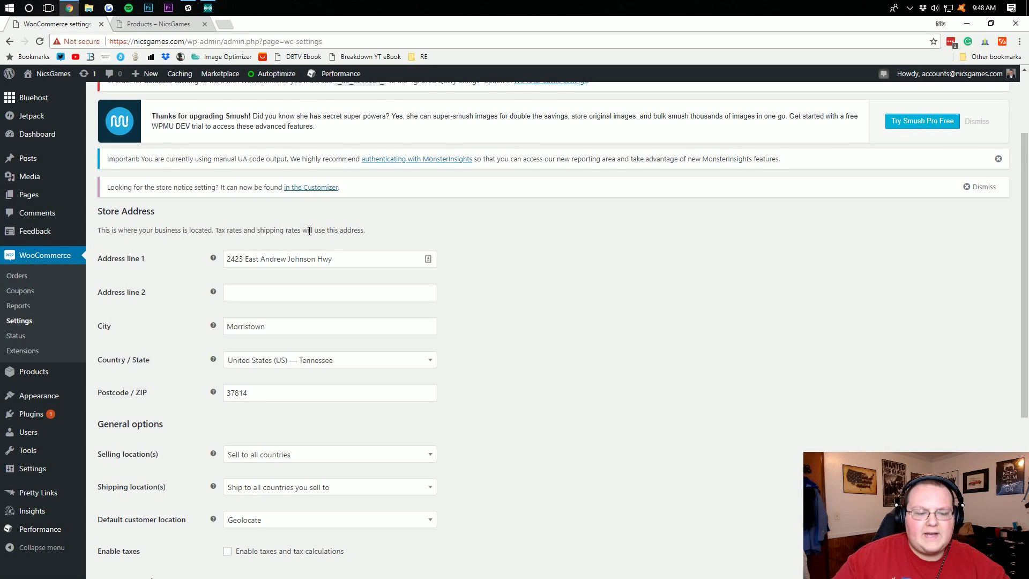
pyautogui.scroll(-4, 274, 211)
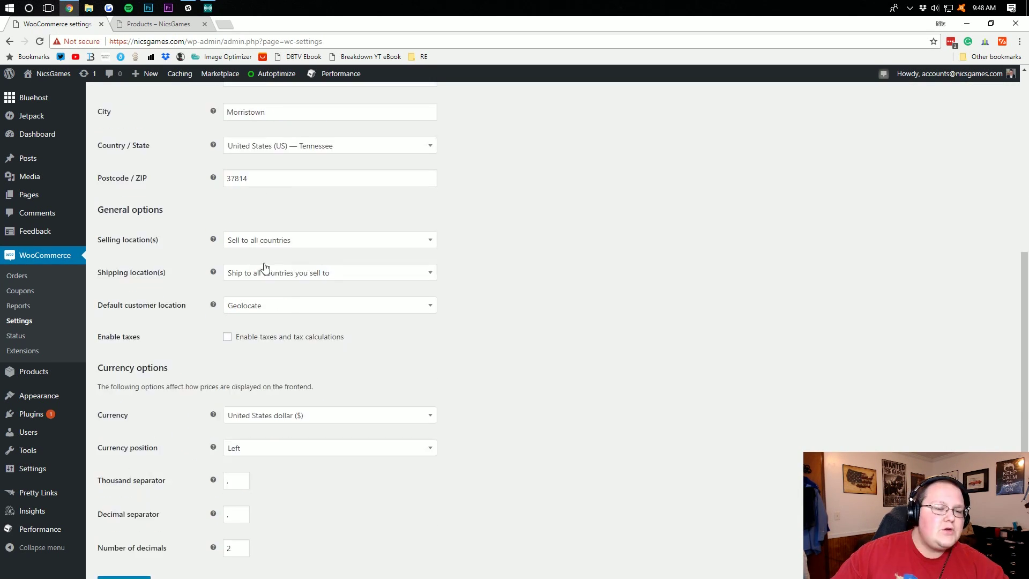
# Set selling location to specific countries with United States (US) only
pyautogui.click(236, 242)
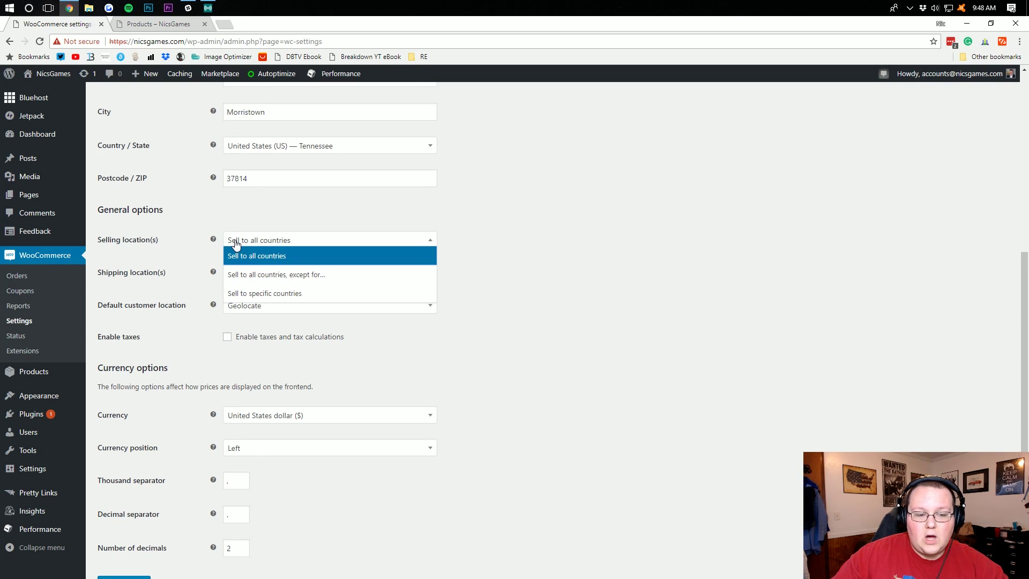
pyautogui.click(255, 293)
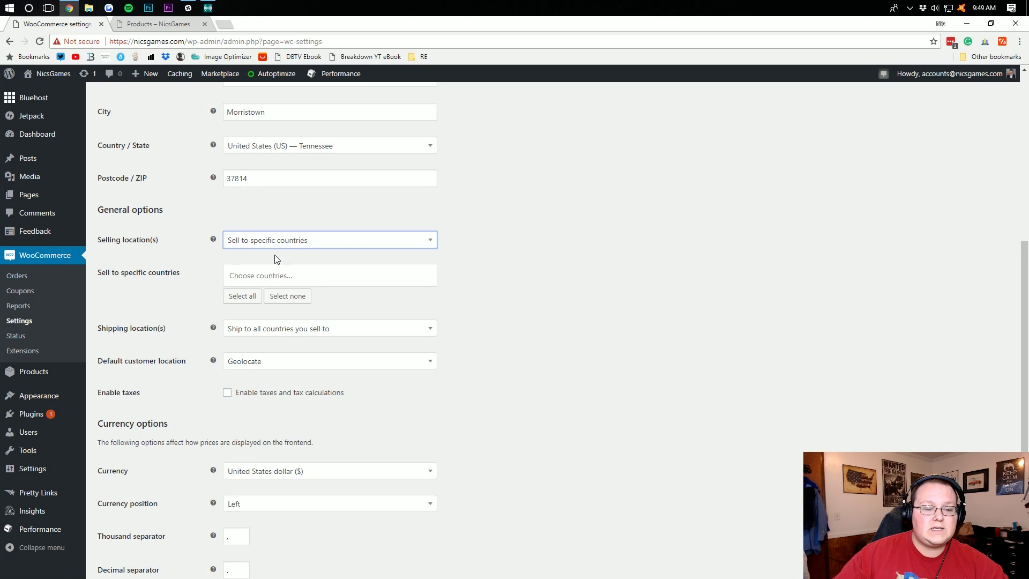
pyautogui.click(282, 272)
pyautogui.write('unit')
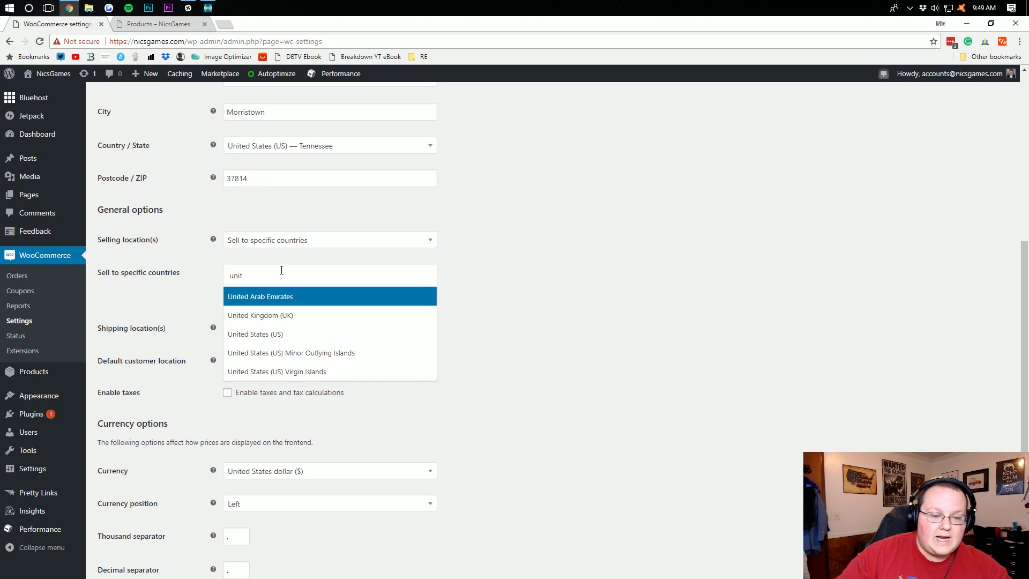
pyautogui.click(299, 335)
pyautogui.scroll(-1, 187, 292)
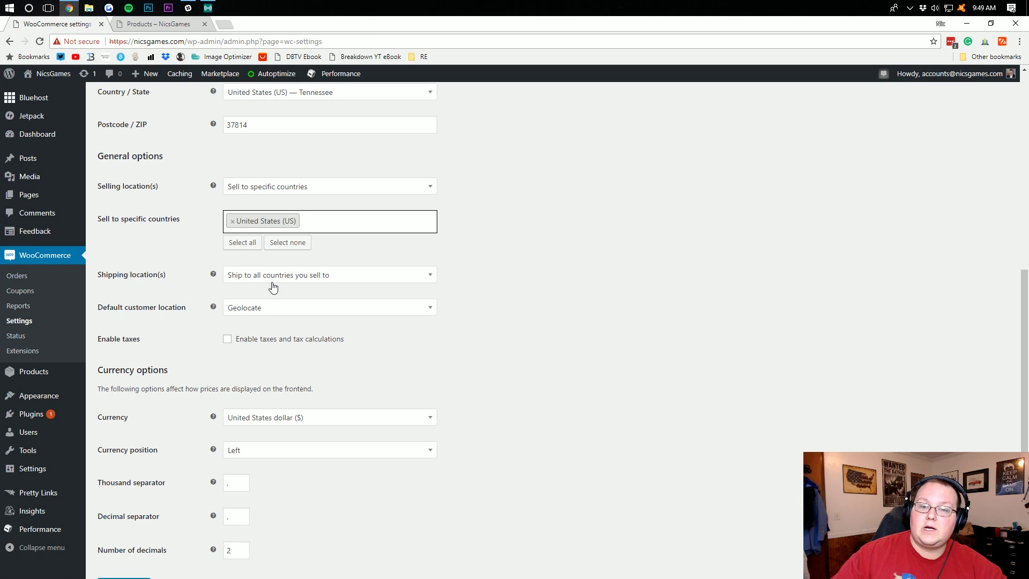
# Limit shipping to specific countries with United States (US) only, and toggle the tax calculation option
pyautogui.click(272, 276)
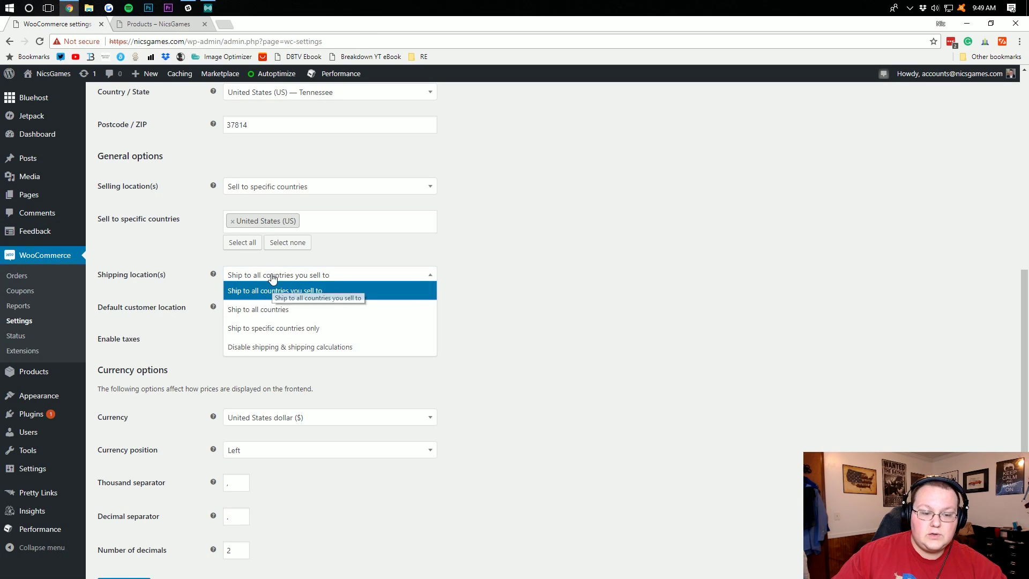
pyautogui.click(301, 310)
pyautogui.click(289, 275)
pyautogui.click(266, 327)
pyautogui.click(261, 310)
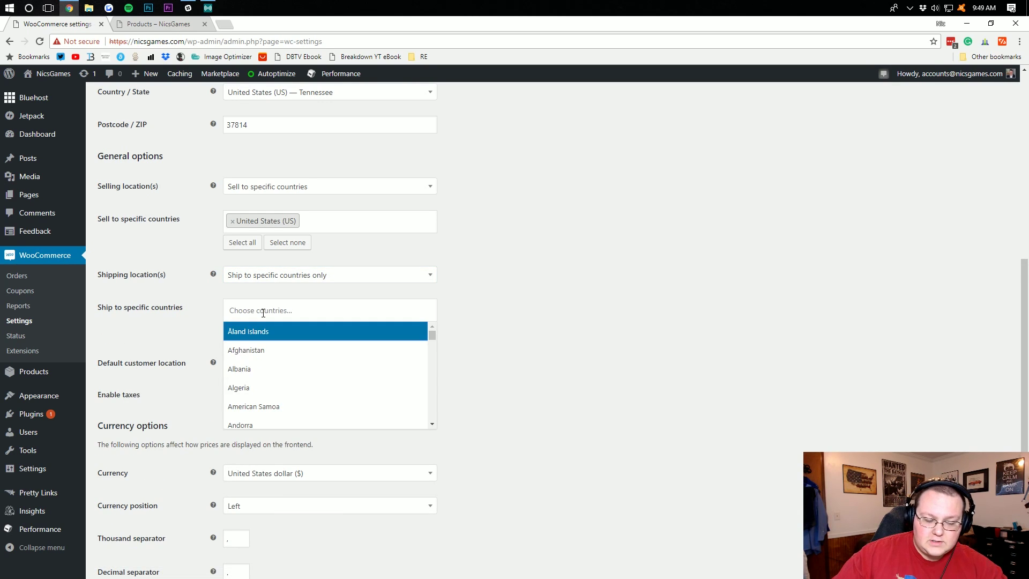
pyautogui.write('united')
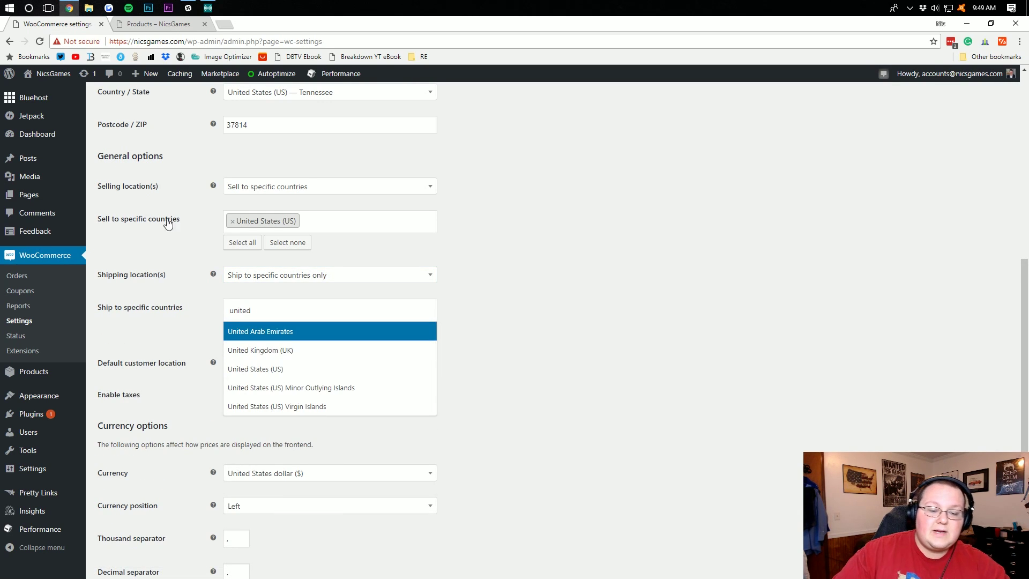
pyautogui.click(237, 368)
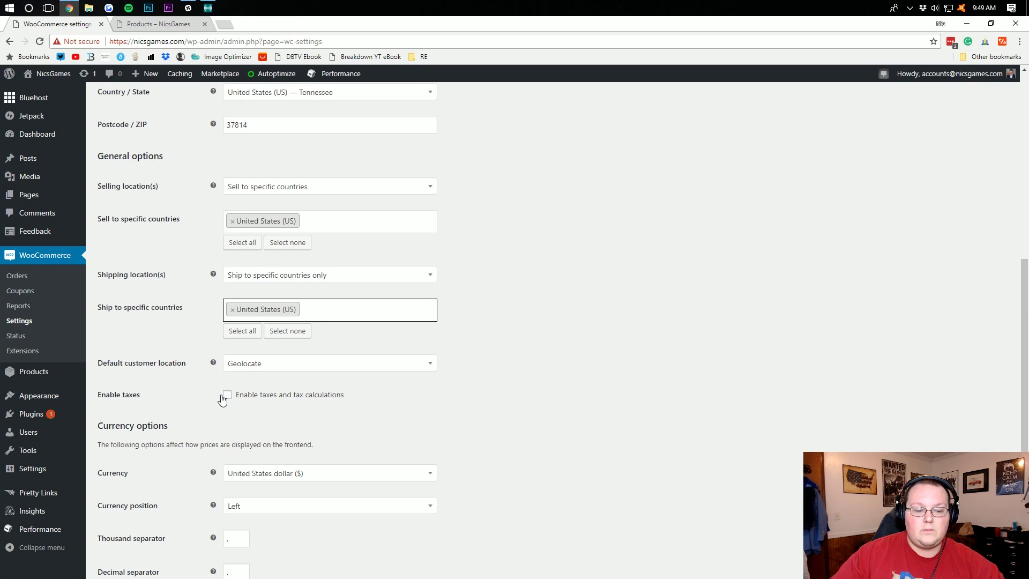
pyautogui.scroll(-1, 218, 360)
pyautogui.click(227, 341)
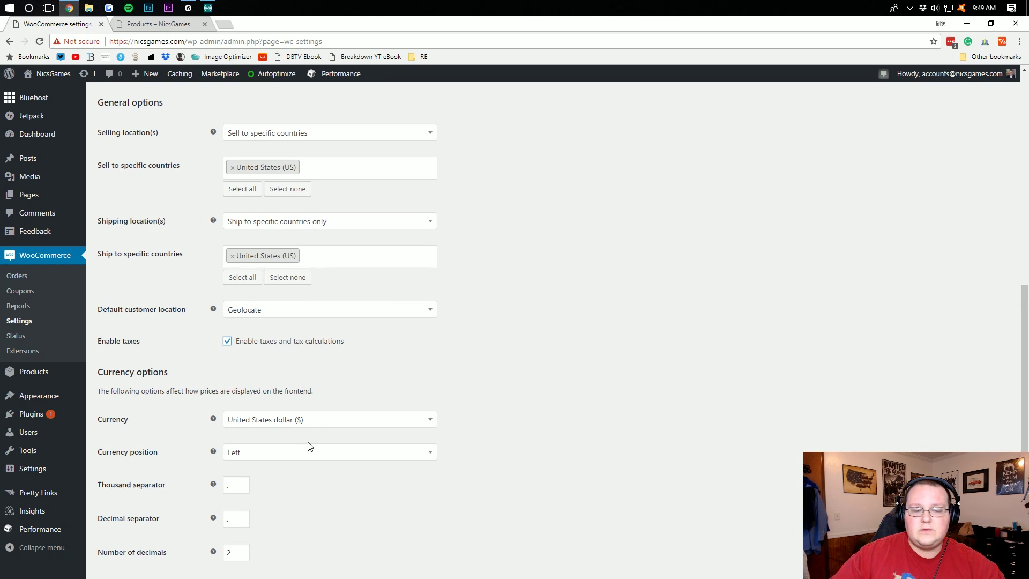
pyautogui.scroll(-1, 259, 359)
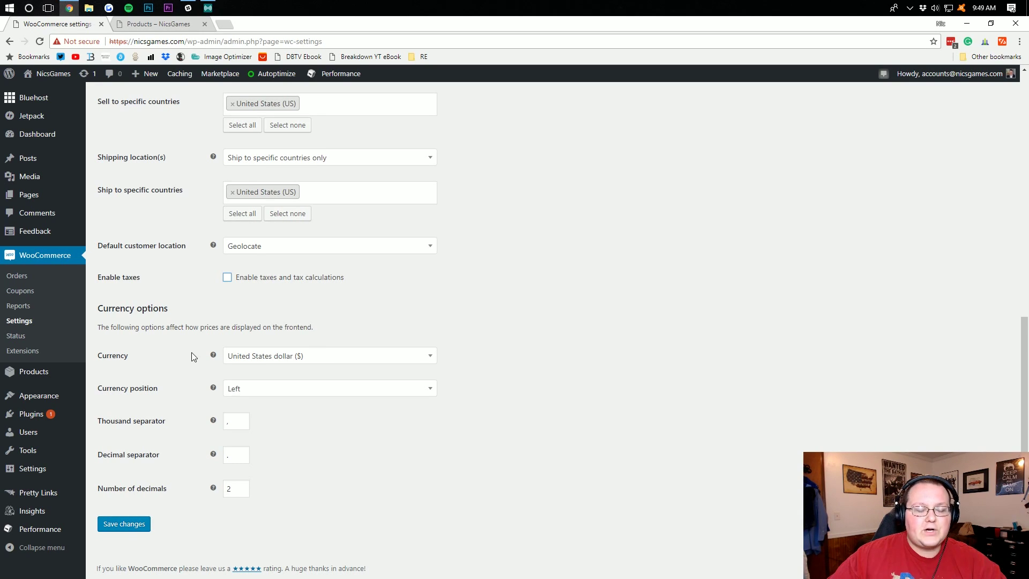
# Keep United States dollar, left symbol position and existing separators, then save General settings
pyautogui.click(251, 357)
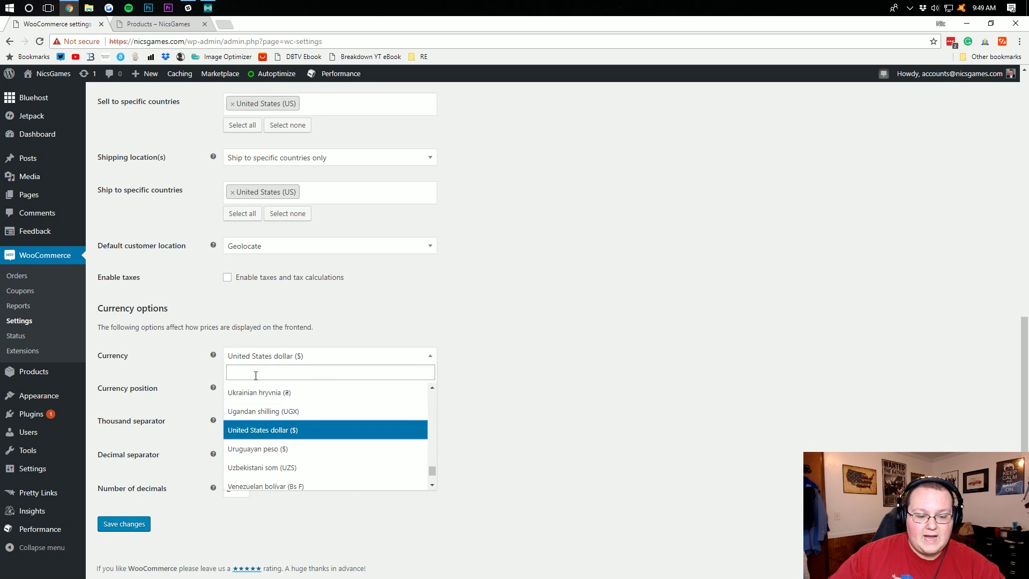
pyautogui.scroll(-1, 293, 485)
pyautogui.scroll(-1, 289, 461)
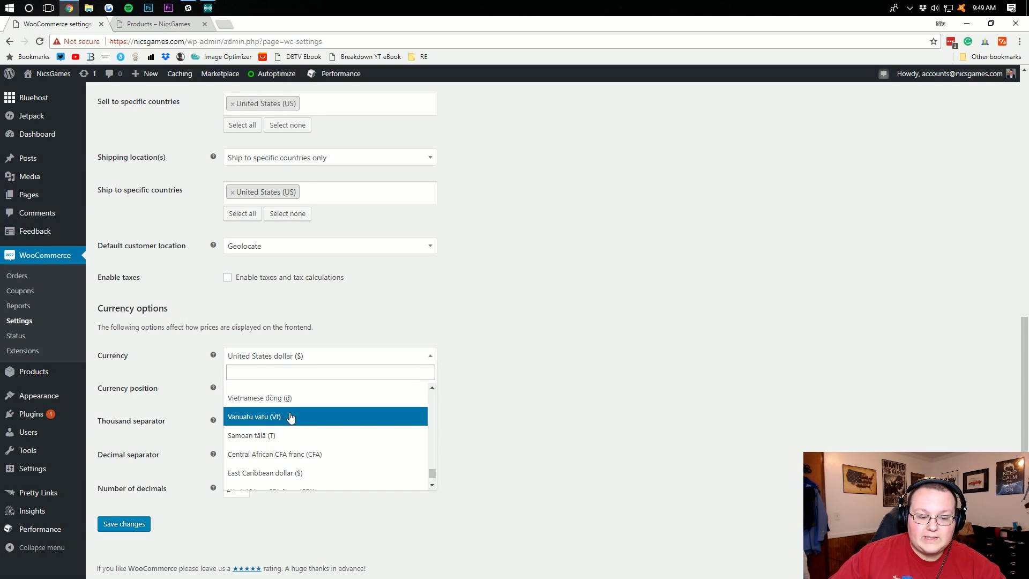
pyautogui.scroll(2, 285, 425)
pyautogui.click(288, 429)
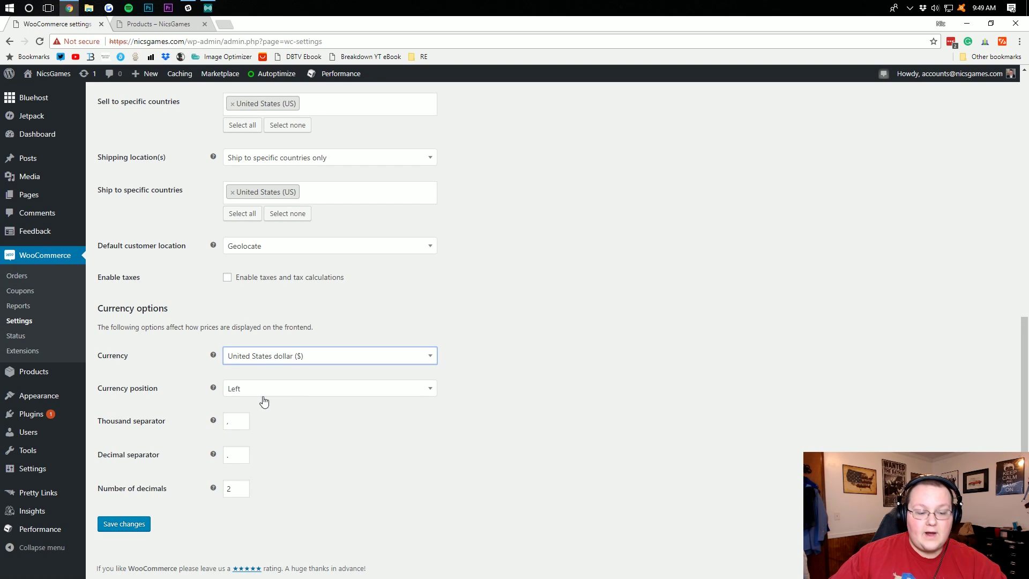
pyautogui.click(232, 391)
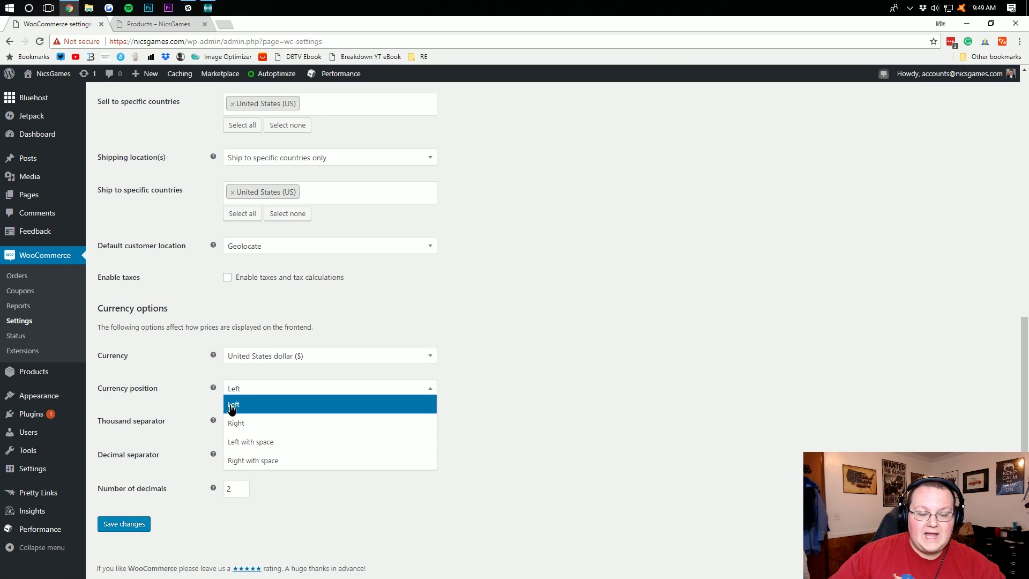
pyautogui.click(231, 406)
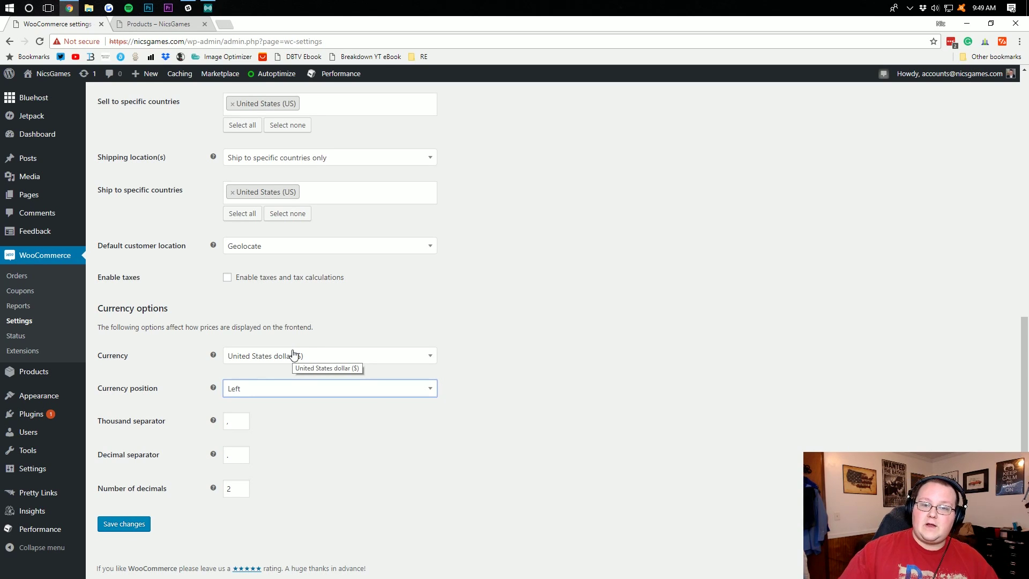
pyautogui.click(253, 390)
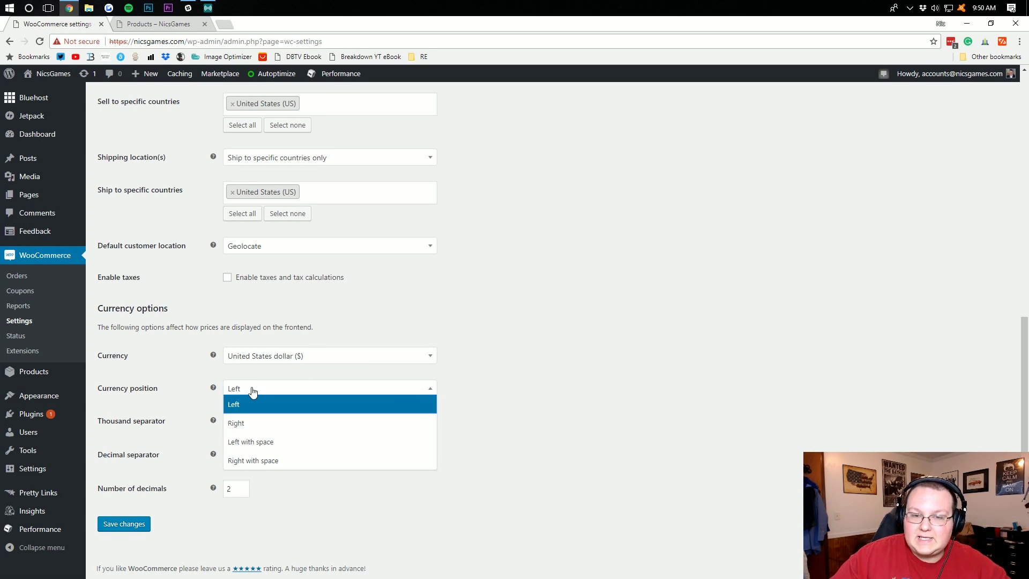
pyautogui.click(534, 397)
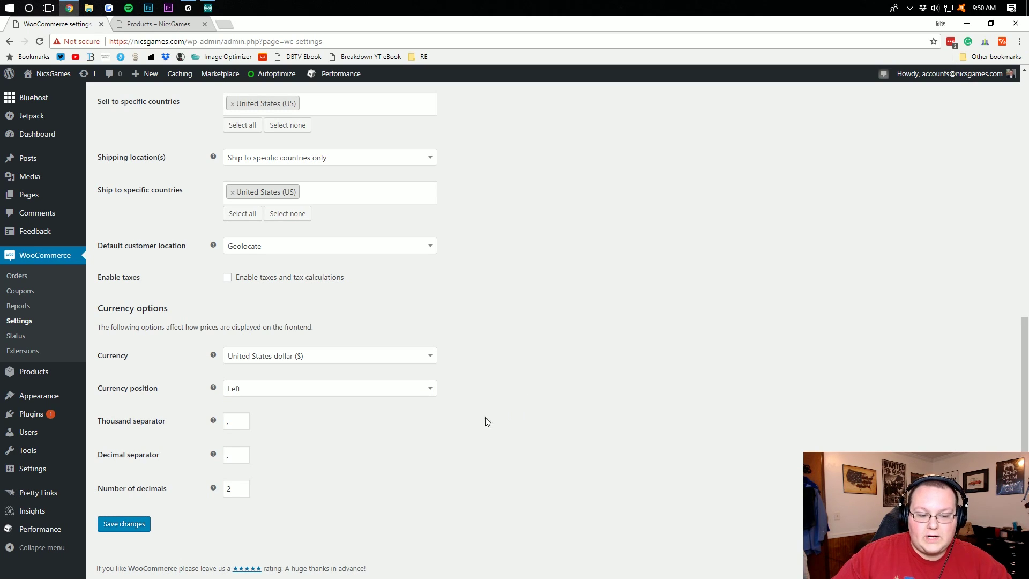
pyautogui.doubleClick(244, 421)
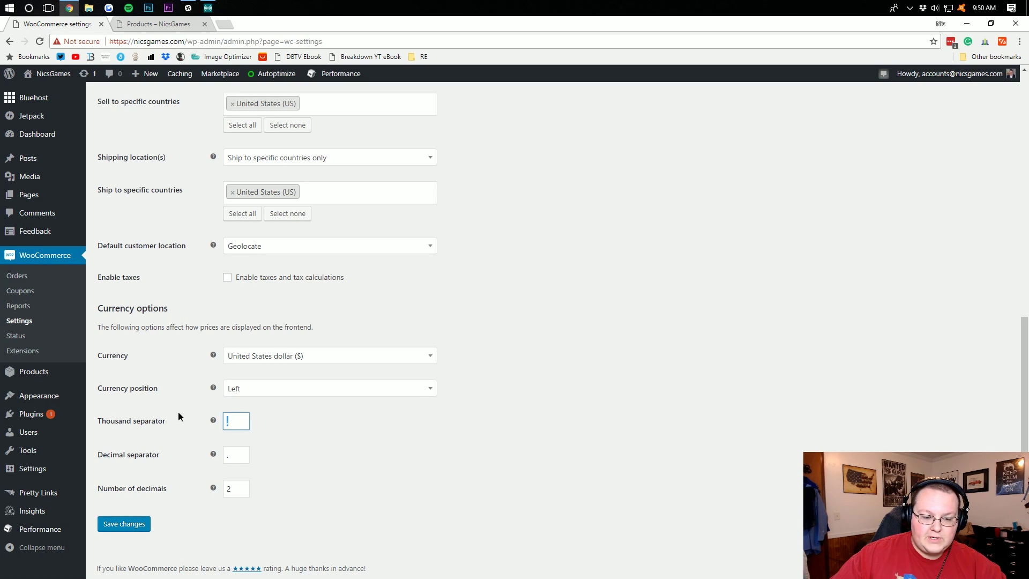
pyautogui.click(275, 452)
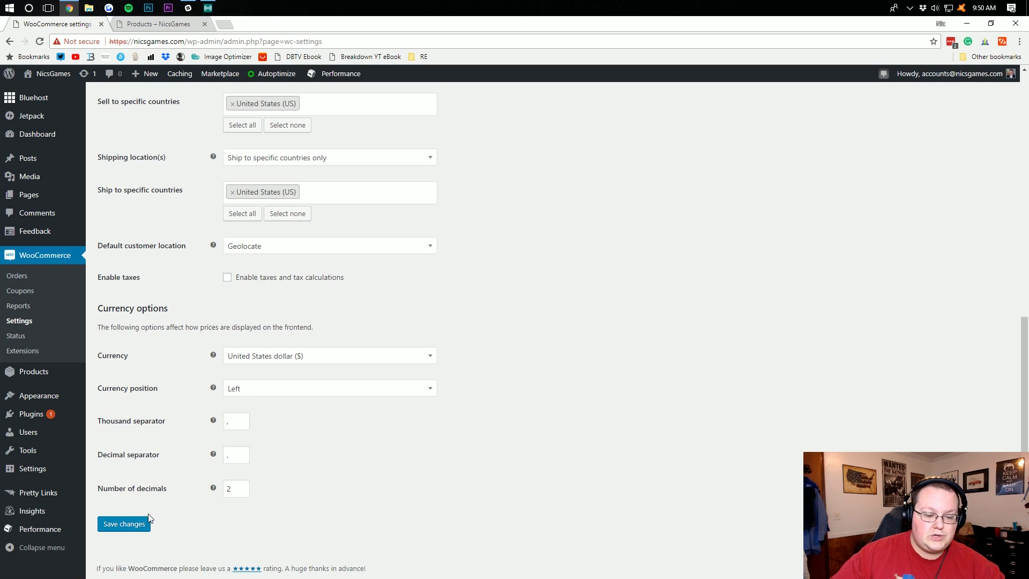
pyautogui.click(116, 528)
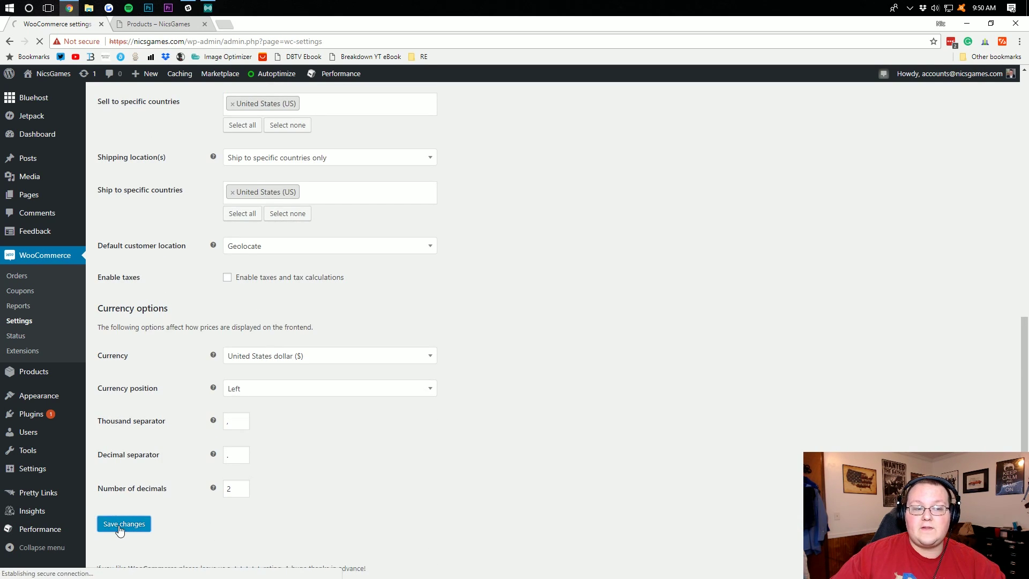
# Keep Shop as the shop page in Products settings, checking the storefront Shop page
pyautogui.click(174, 164)
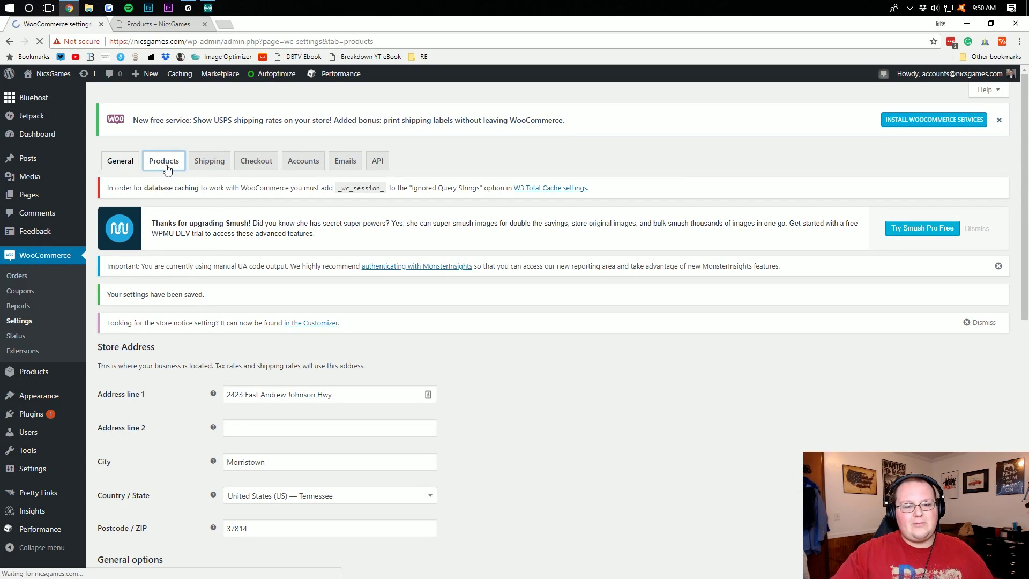
pyautogui.scroll(-2, 178, 329)
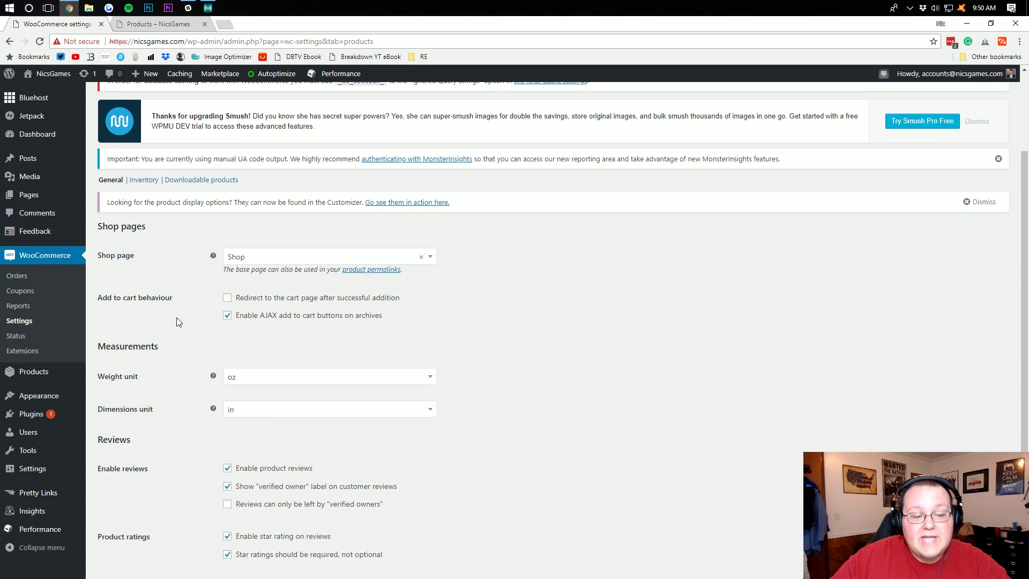
pyautogui.click(271, 258)
pyautogui.click(257, 297)
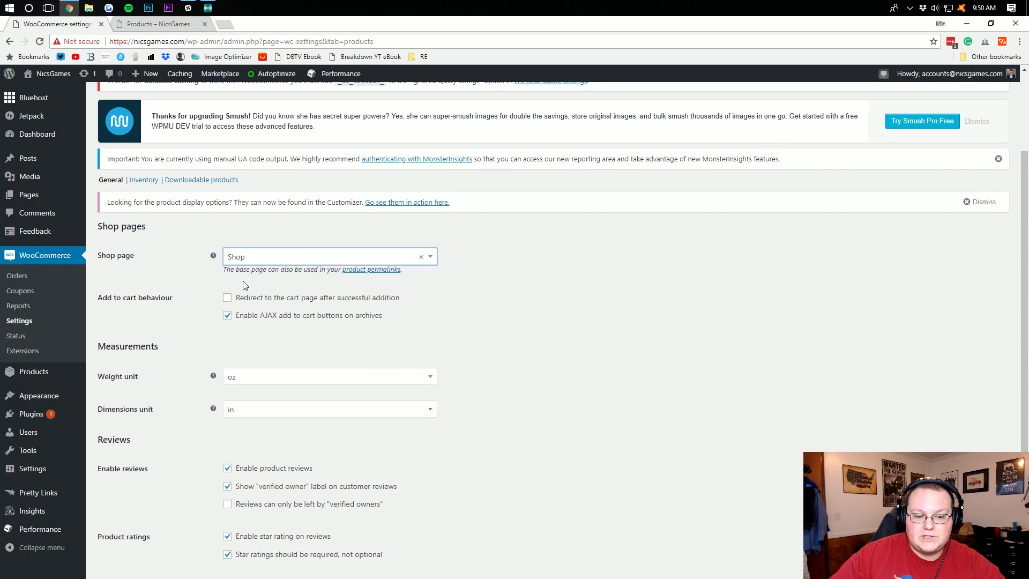
pyautogui.scroll(-1, 268, 281)
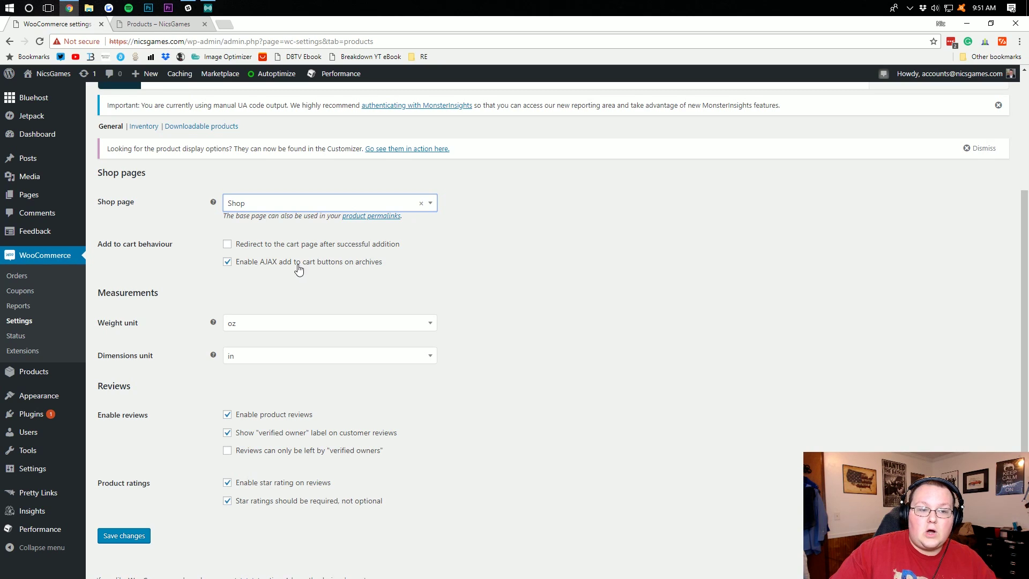
pyautogui.click(157, 25)
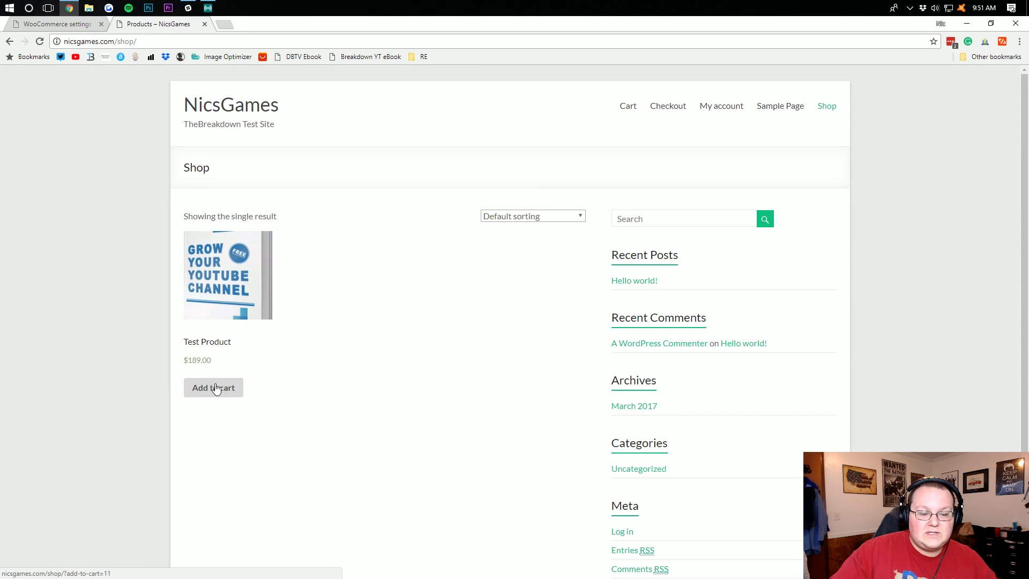
pyautogui.moveTo(247, 397); pyautogui.dragTo(191, 400)
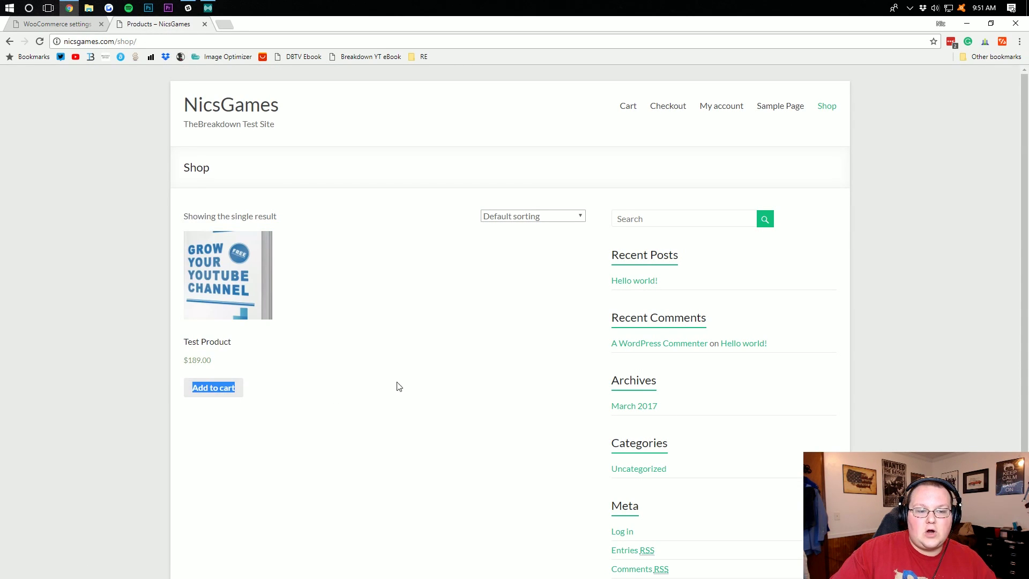
pyautogui.click(46, 26)
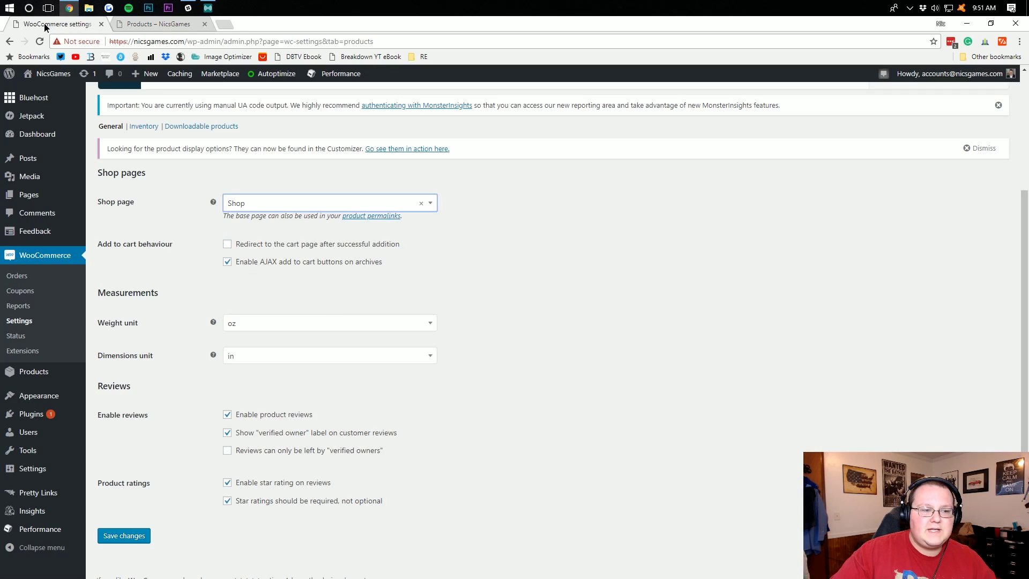
# Set the weight unit to oz and the dimensions unit to in
pyautogui.click(277, 324)
pyautogui.click(259, 339)
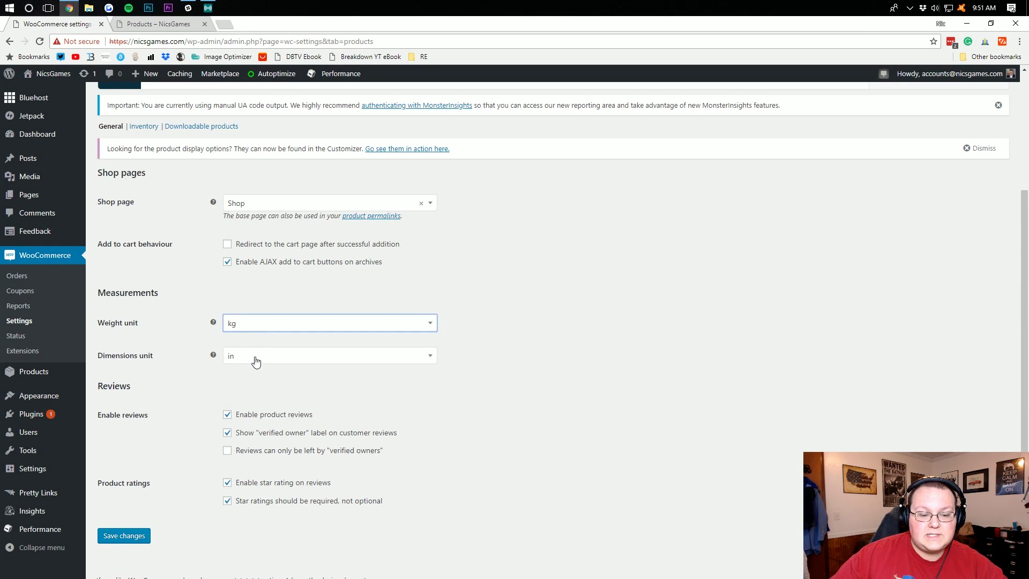
pyautogui.click(256, 322)
pyautogui.click(246, 395)
pyautogui.scroll(-1, 214, 375)
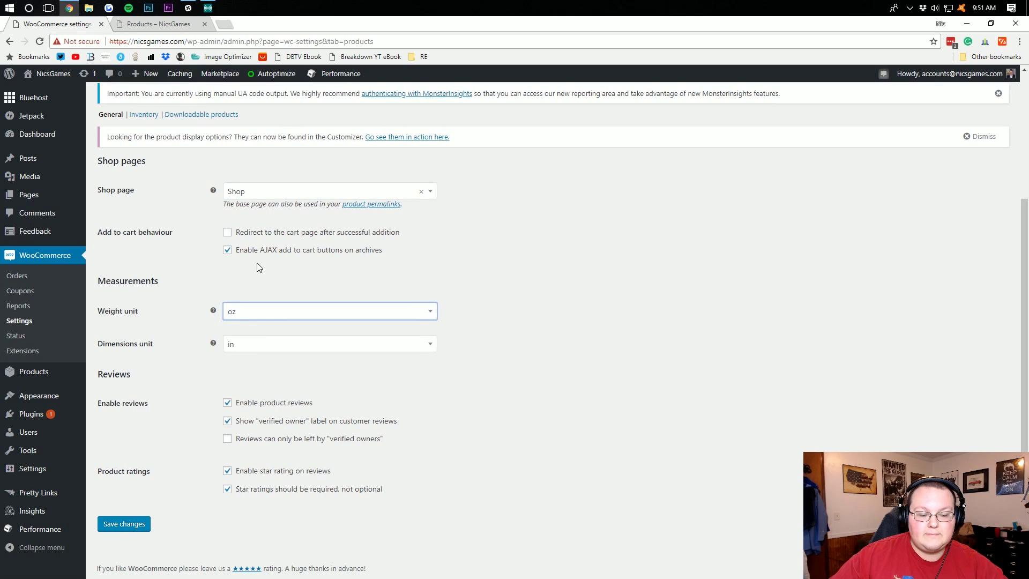
pyautogui.click(246, 344)
pyautogui.click(251, 379)
pyautogui.click(233, 344)
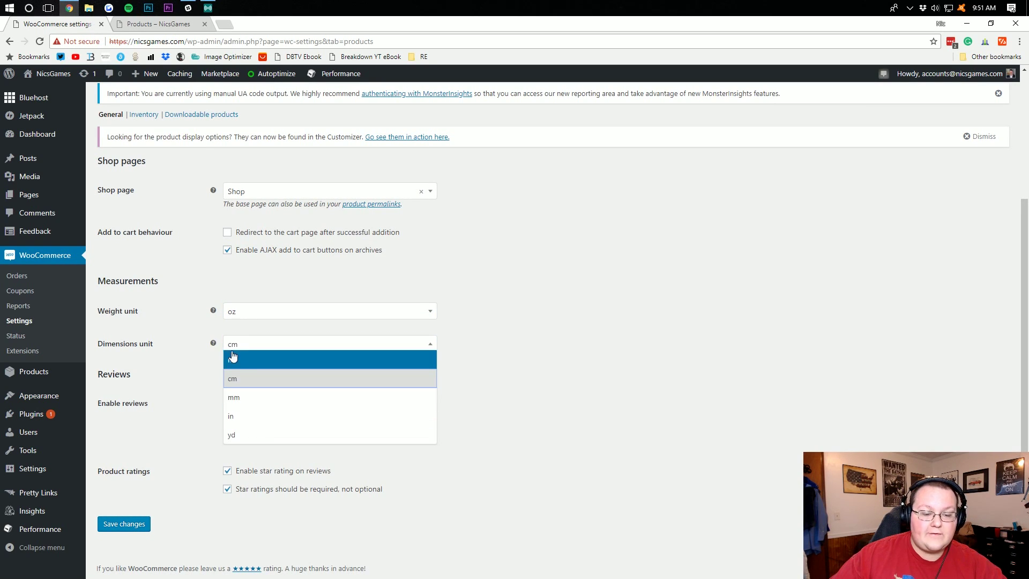
pyautogui.click(262, 418)
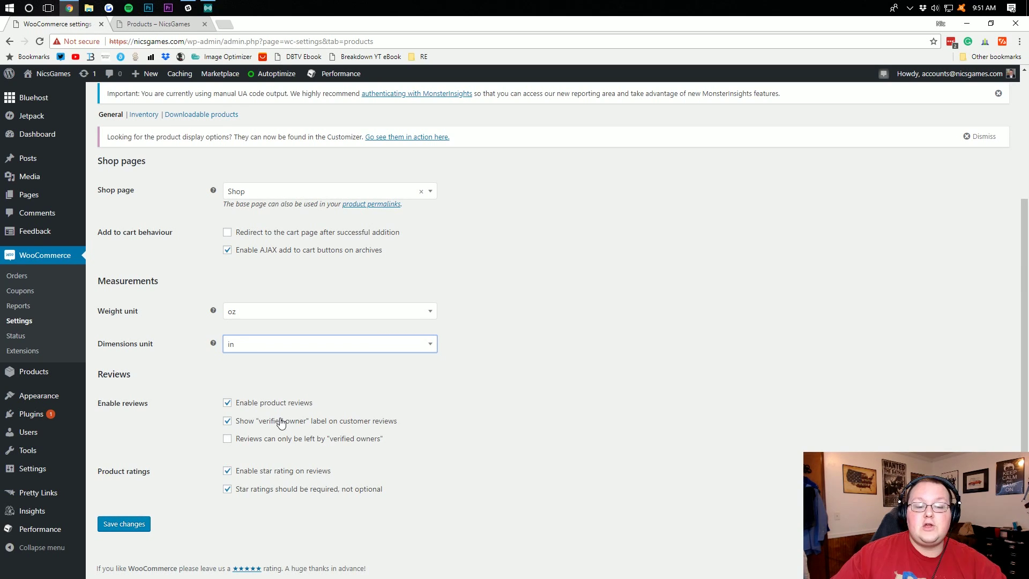
# Leave verified-owner-only reviews off and save the Products settings
pyautogui.click(244, 441)
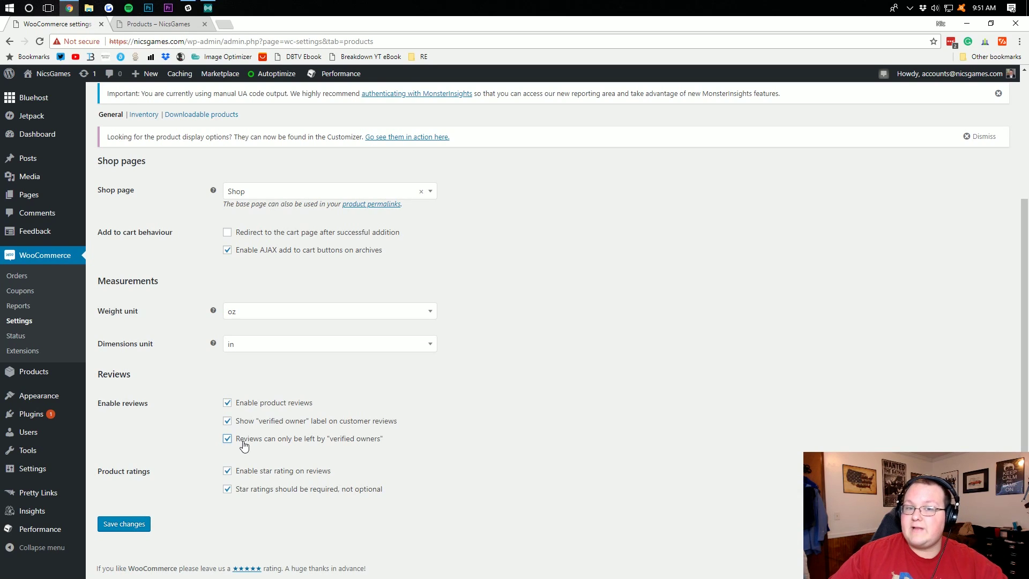
pyautogui.click(244, 445)
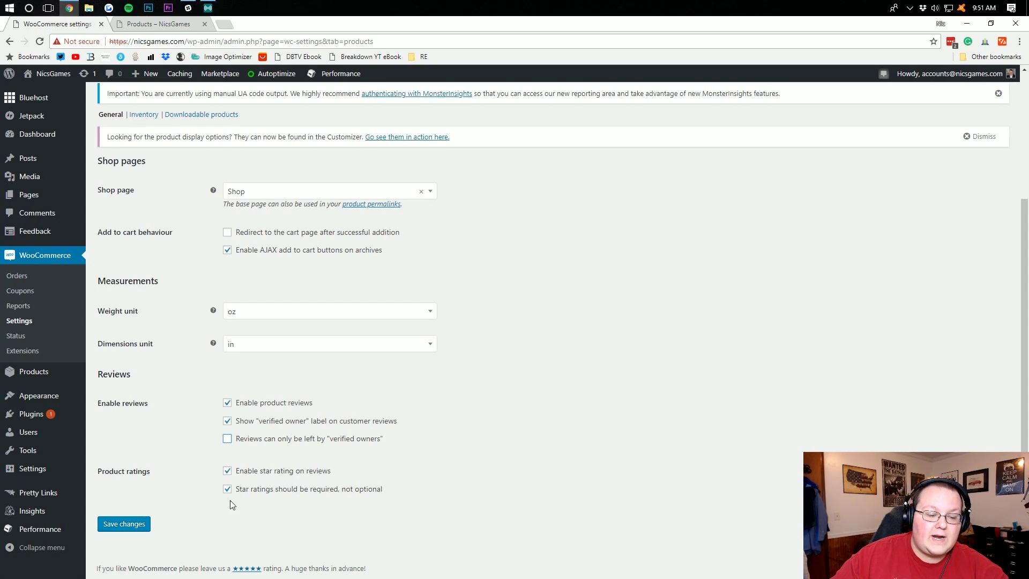
pyautogui.scroll(3, 209, 509)
pyautogui.scroll(-3, 186, 378)
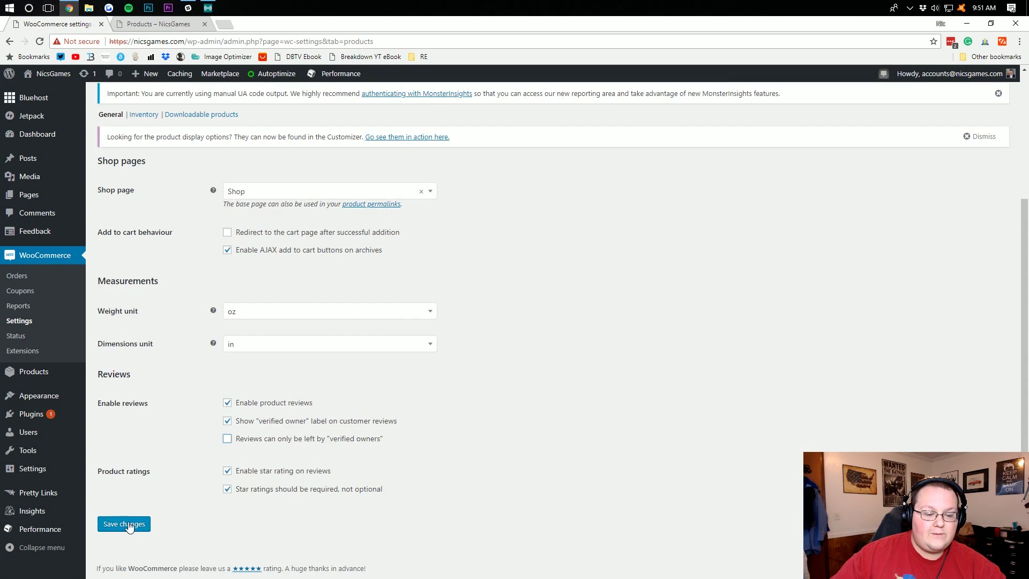
pyautogui.click(119, 524)
pyautogui.scroll(3, 156, 490)
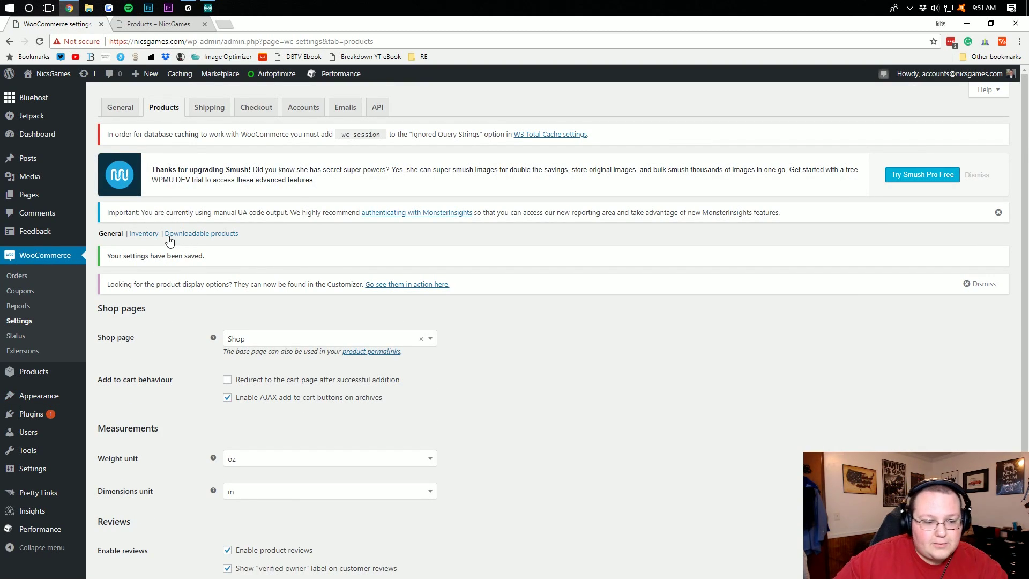
# Keep stock management enabled and stock quantity always shown, then save Inventory settings
pyautogui.click(140, 234)
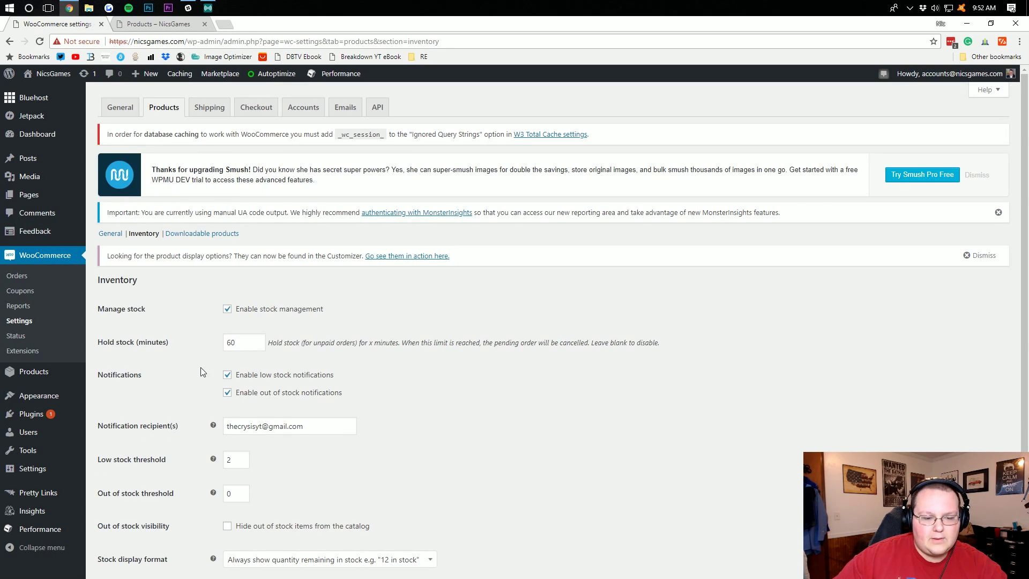
pyautogui.scroll(-2, 184, 301)
pyautogui.scroll(-1, 183, 289)
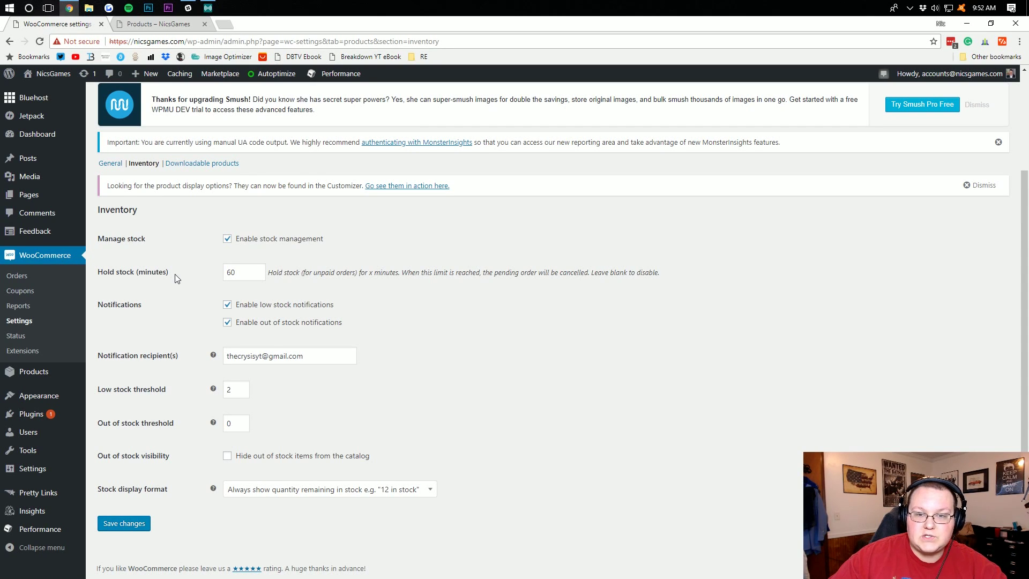
pyautogui.click(230, 240)
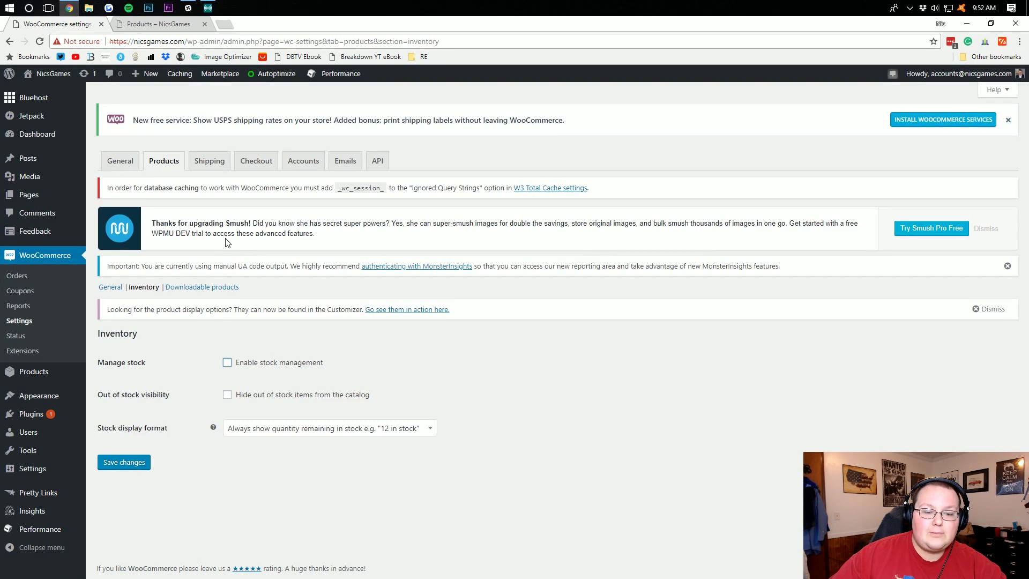
pyautogui.click(227, 365)
pyautogui.scroll(-2, 214, 359)
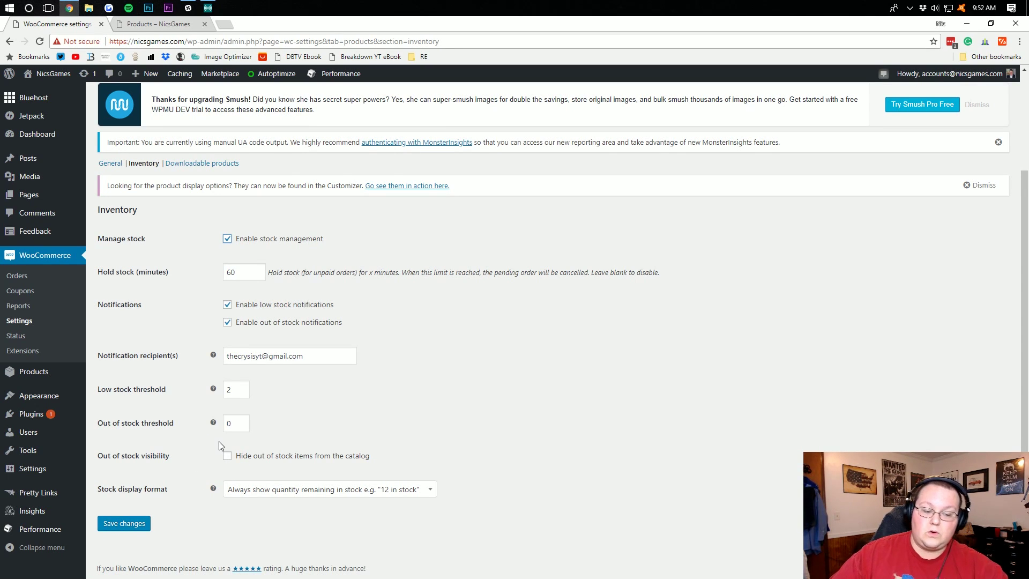
pyautogui.click(242, 492)
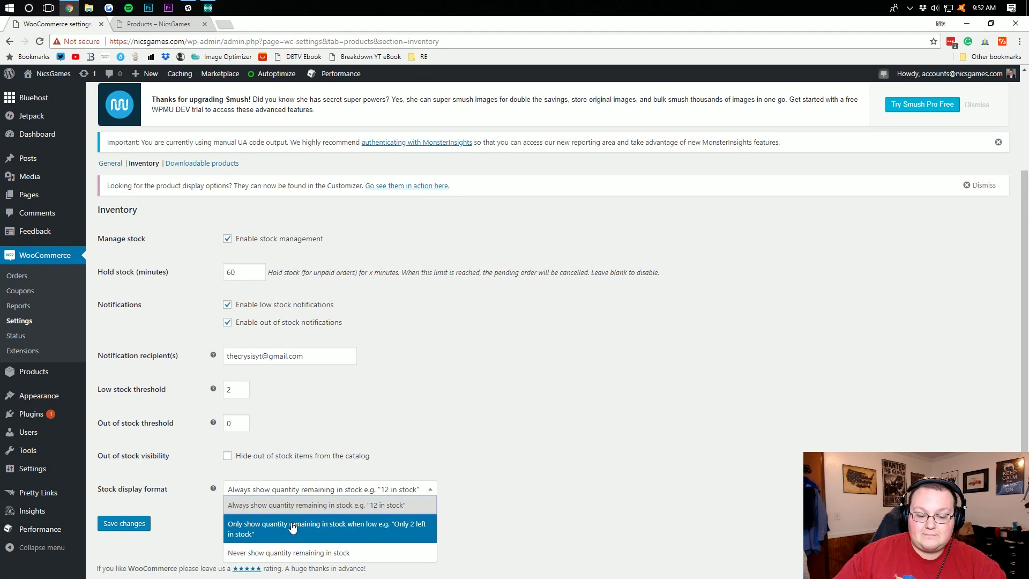
pyautogui.click(281, 507)
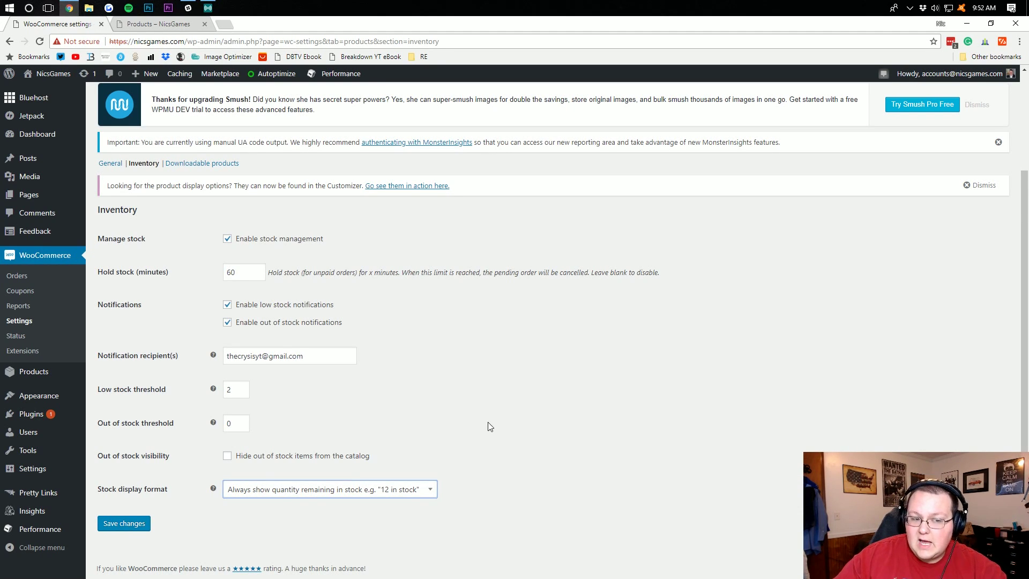
pyautogui.click(124, 523)
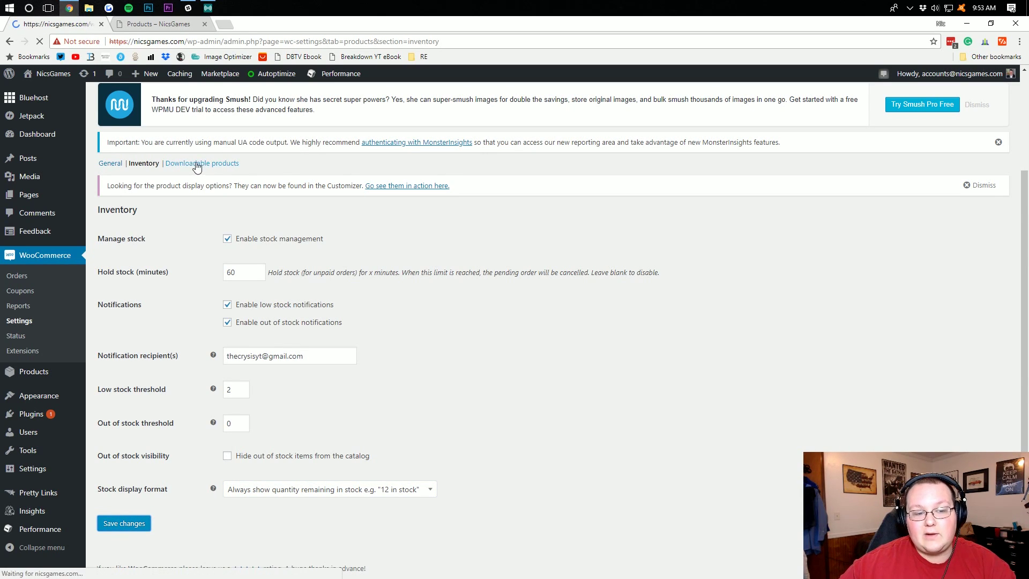
# Set the file download method to Force downloads in Downloadable products settings
pyautogui.click(240, 170)
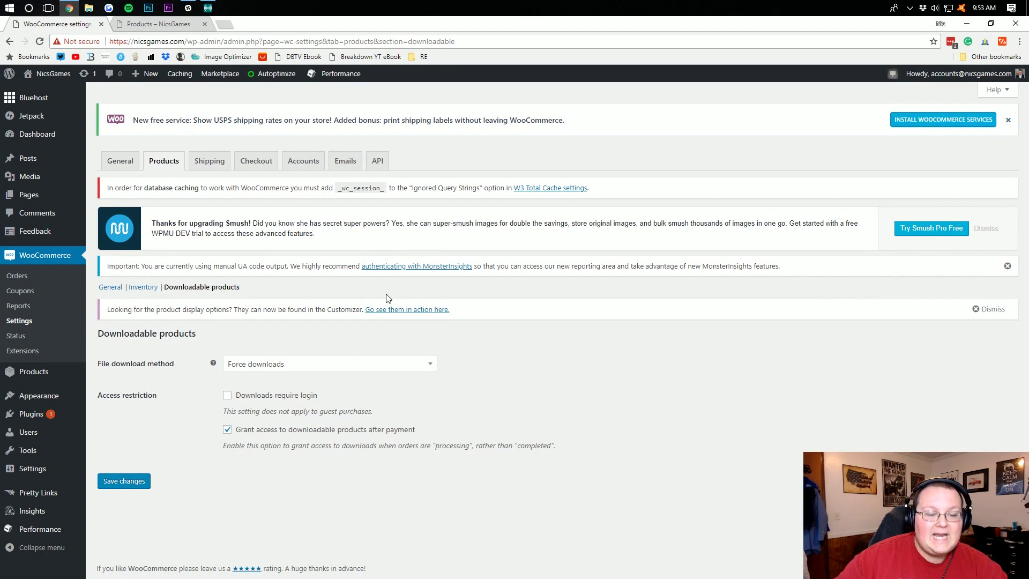
pyautogui.click(245, 366)
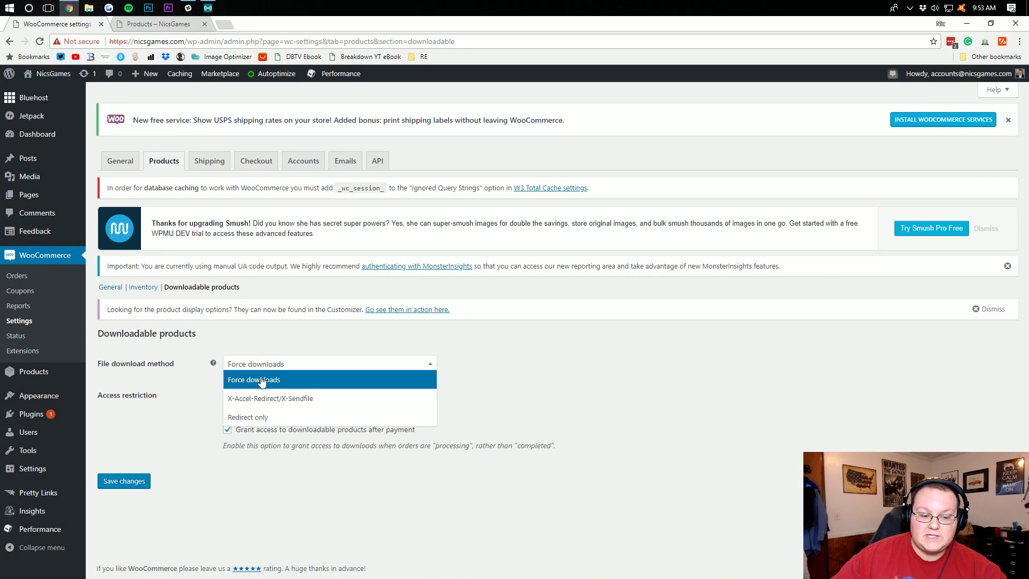
pyautogui.click(299, 416)
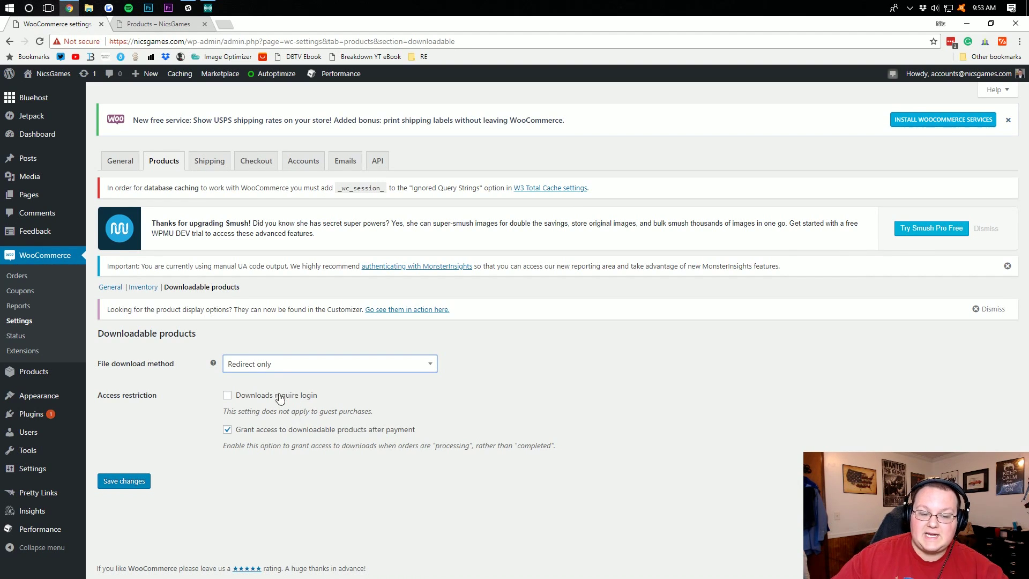
pyautogui.click(265, 366)
pyautogui.click(261, 378)
pyautogui.click(260, 370)
pyautogui.click(250, 395)
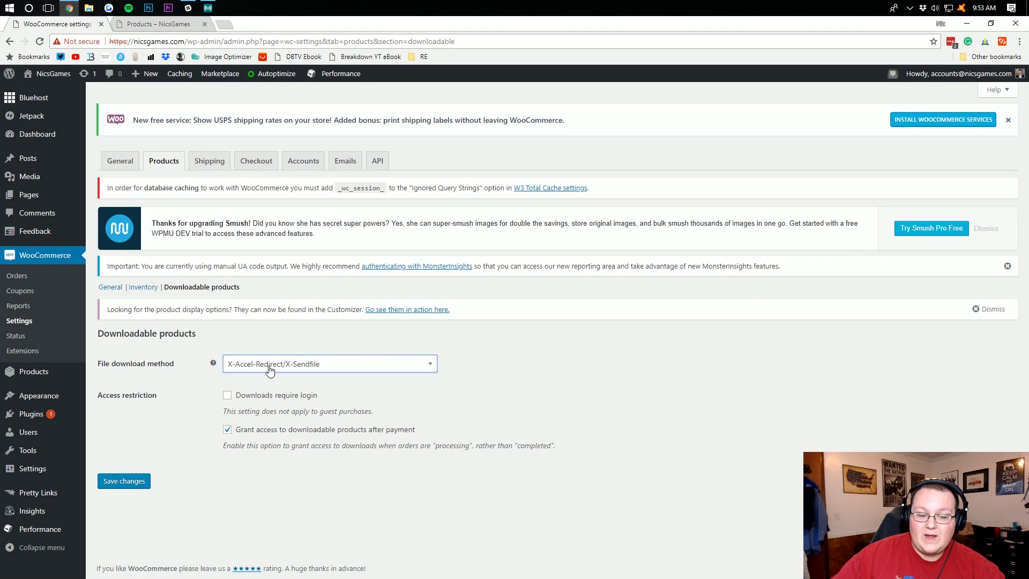
pyautogui.click(306, 371)
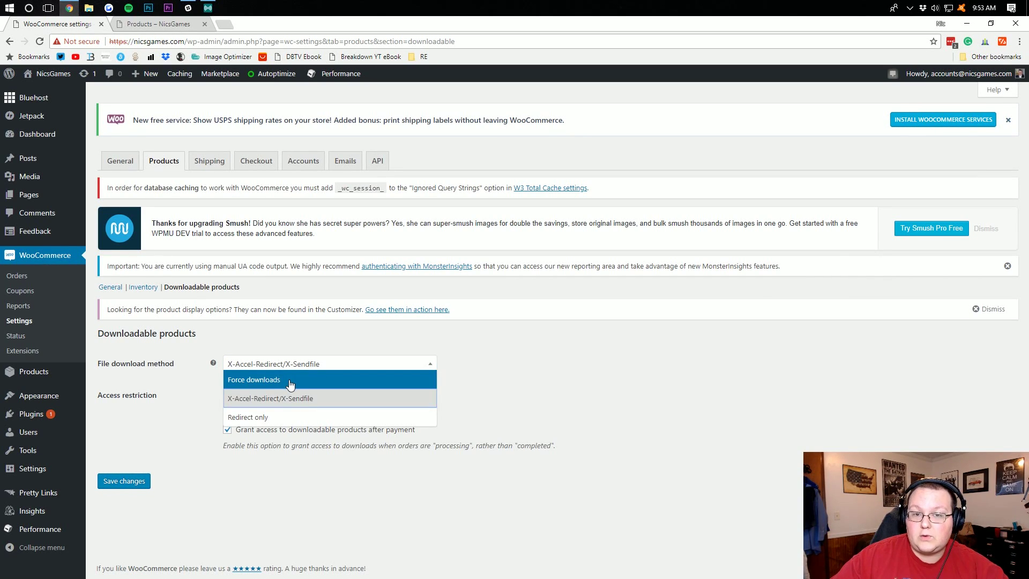
pyautogui.click(289, 380)
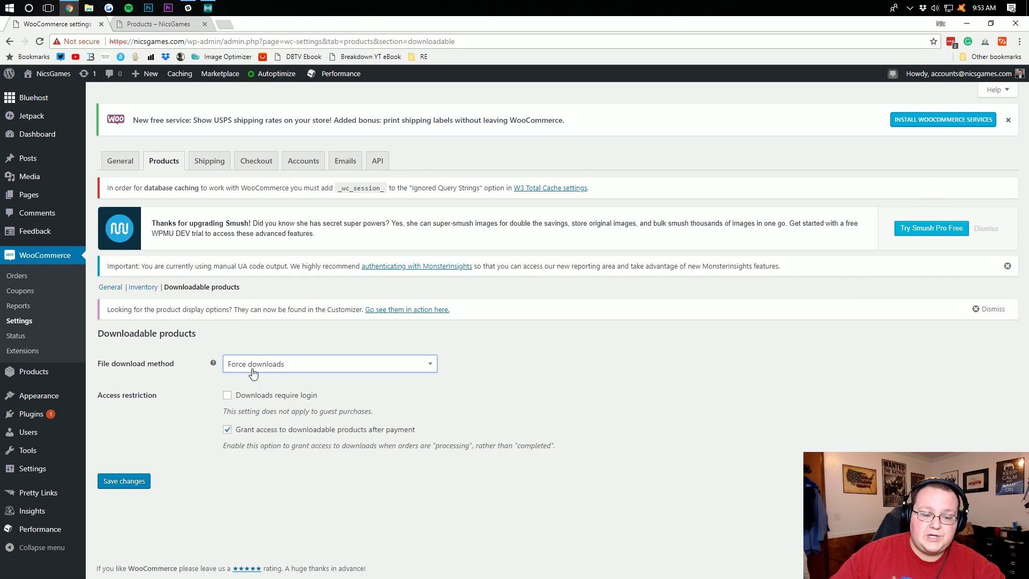
pyautogui.click(253, 370)
pyautogui.click(257, 418)
pyautogui.click(266, 364)
pyautogui.click(275, 380)
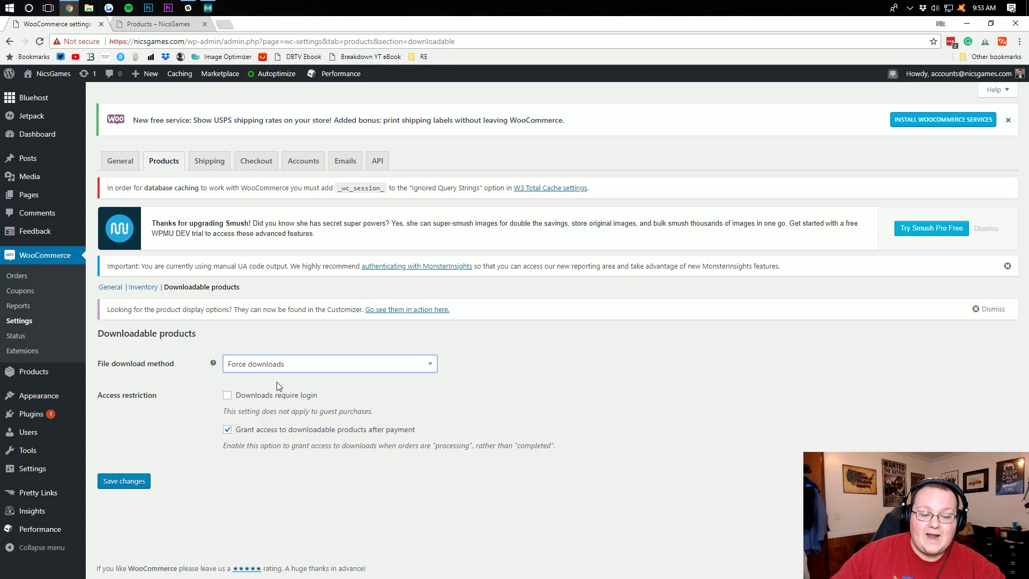
# Leave login unrequired, keep access granted after payment, and save the settings
pyautogui.click(253, 404)
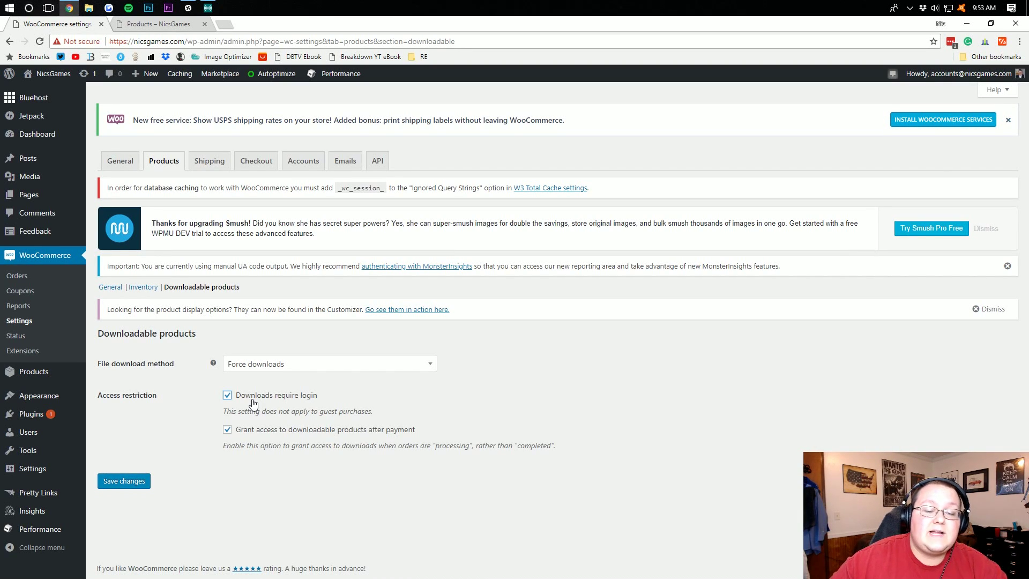
pyautogui.click(253, 404)
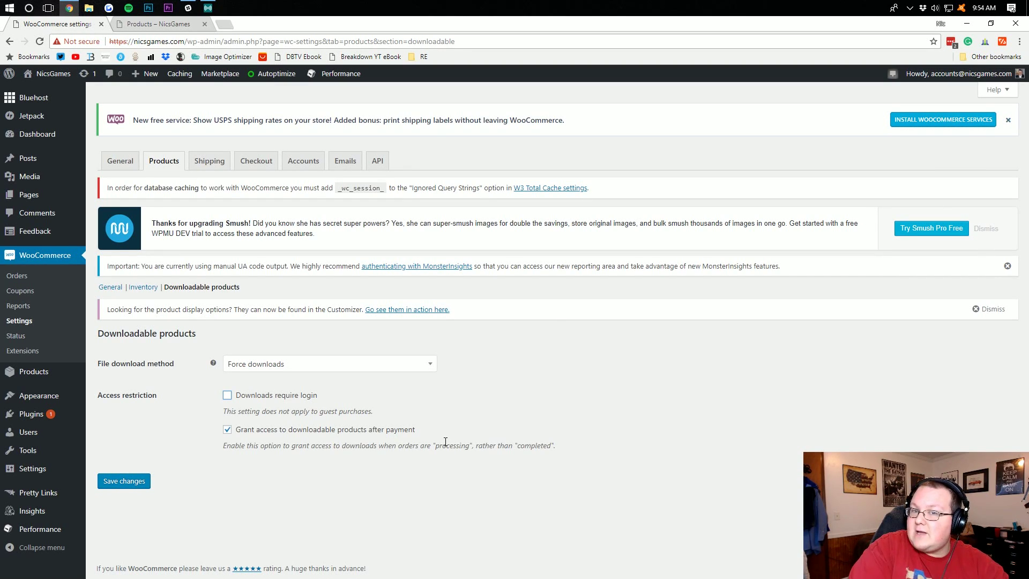
pyautogui.click(350, 431)
pyautogui.moveTo(561, 447); pyautogui.dragTo(486, 447)
pyautogui.click(450, 516)
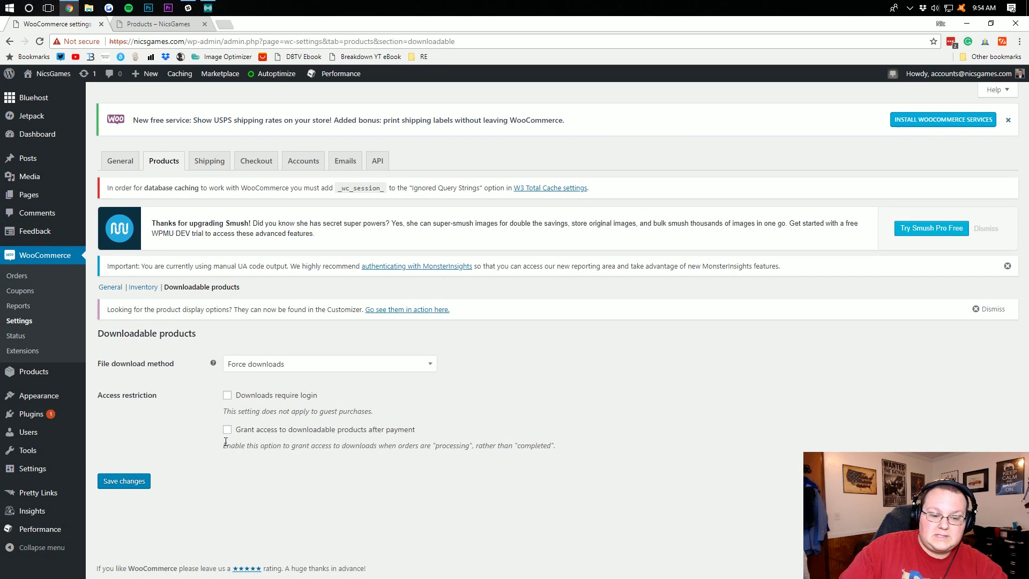
pyautogui.click(227, 429)
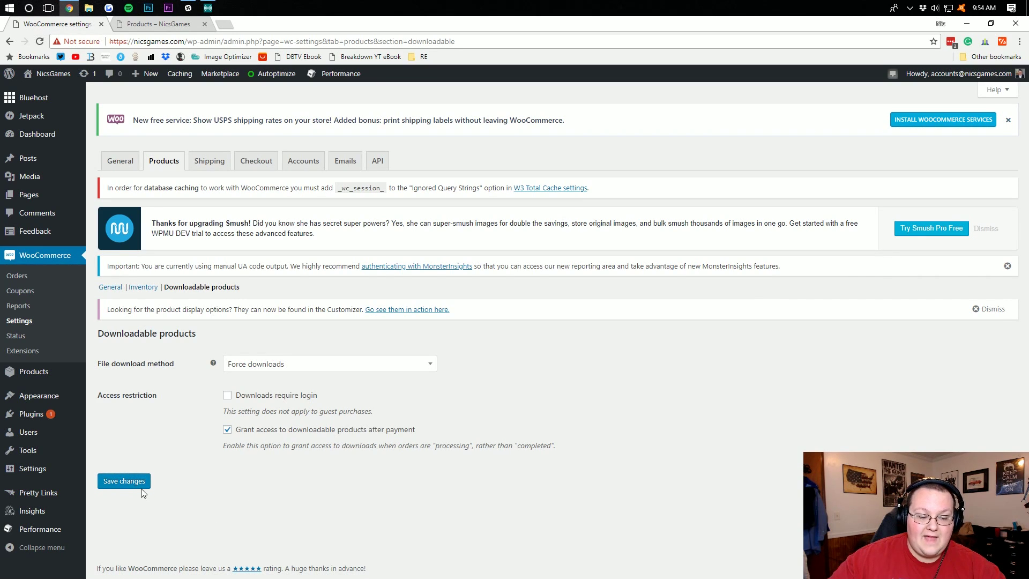
pyautogui.click(129, 482)
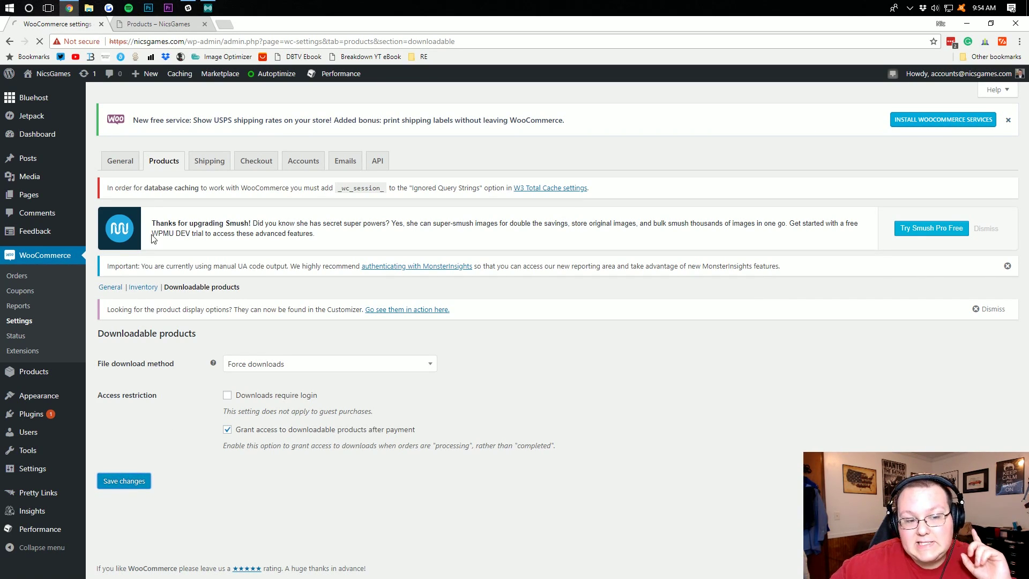
# Open the United States (US) shipping zone and add a Flat rate method to it
pyautogui.click(209, 163)
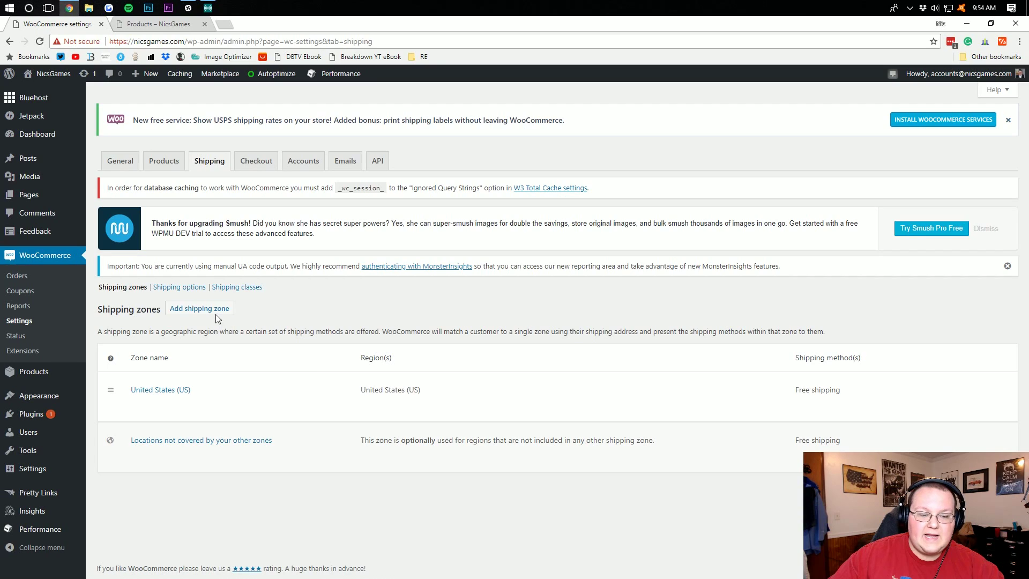
pyautogui.moveTo(191, 413)
pyautogui.click(133, 405)
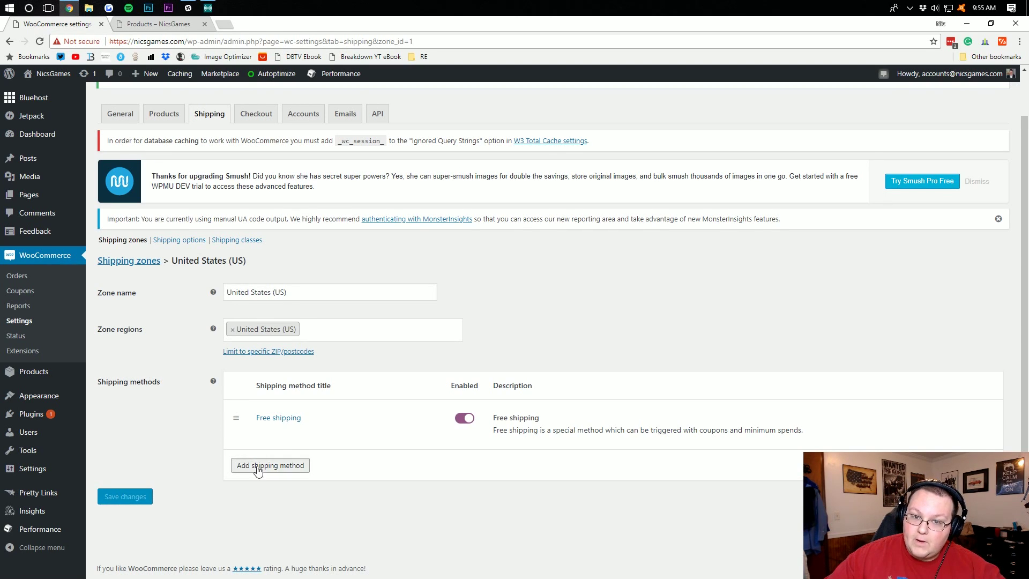
pyautogui.click(256, 466)
pyautogui.click(360, 325)
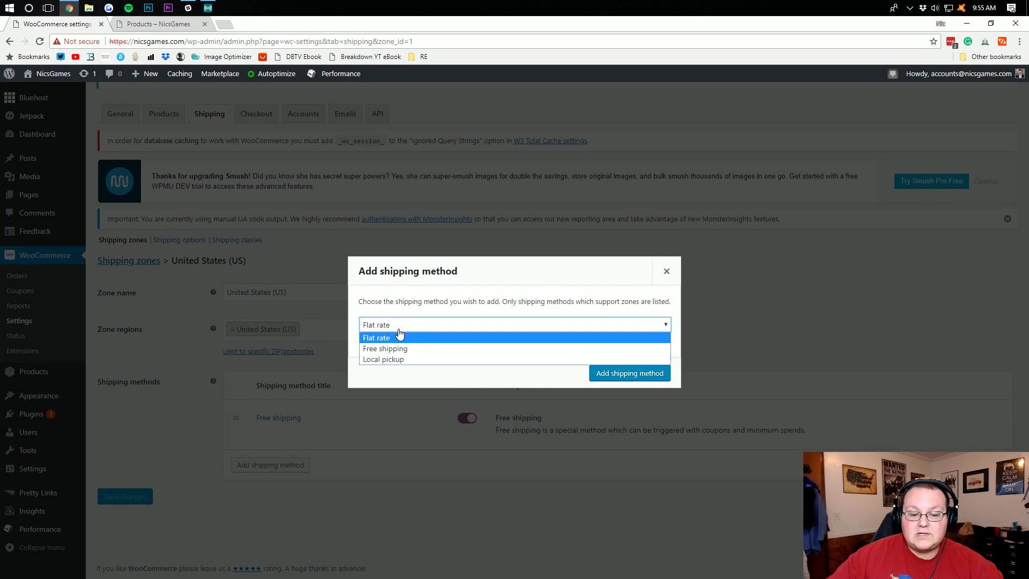
pyautogui.click(396, 338)
pyautogui.click(593, 374)
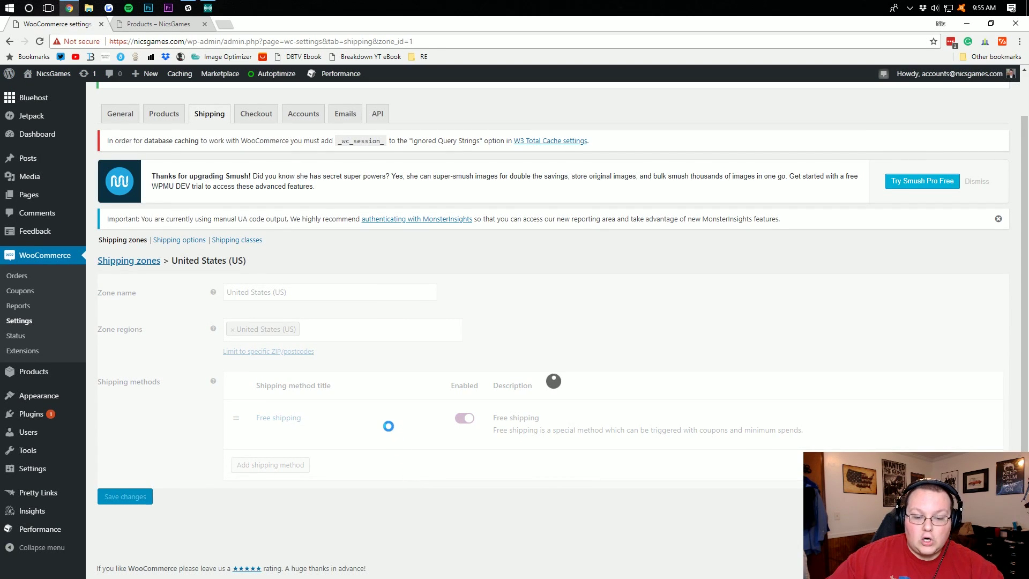
# Review the Flat rate settings, keeping tax status Taxable, then delete the Flat rate method
pyautogui.scroll(-2, 386, 437)
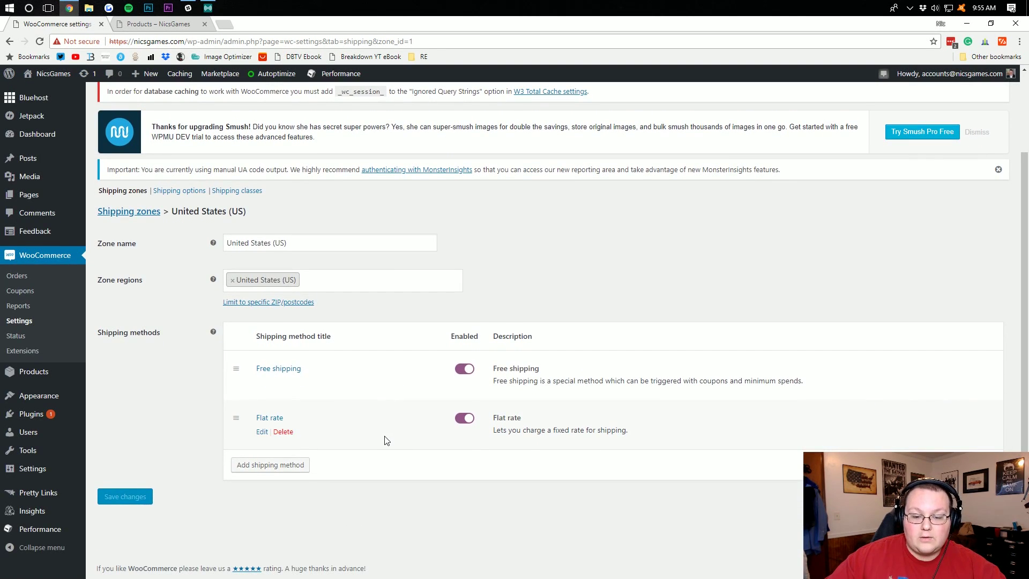
pyautogui.click(261, 432)
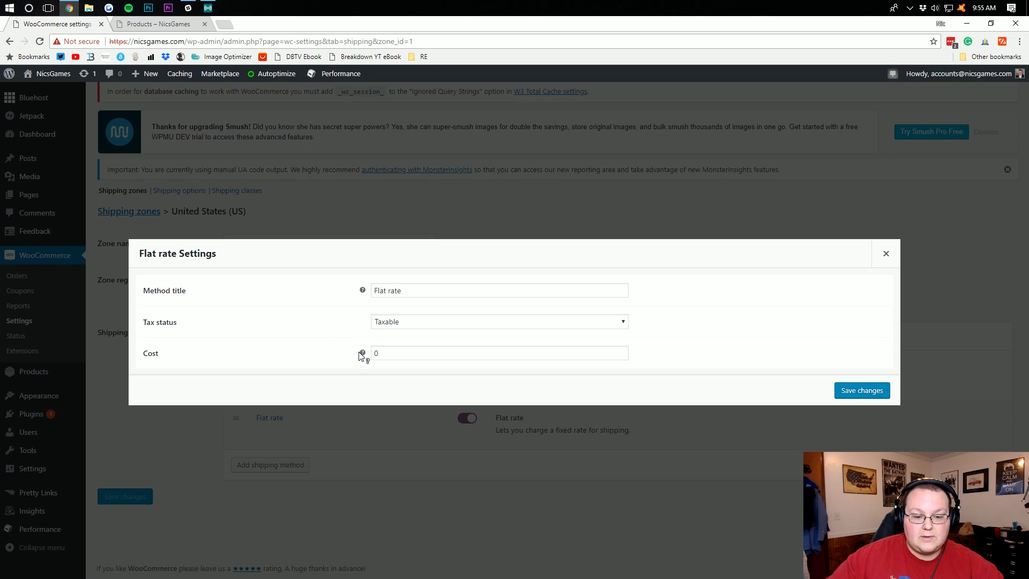
pyautogui.click(415, 322)
pyautogui.click(416, 322)
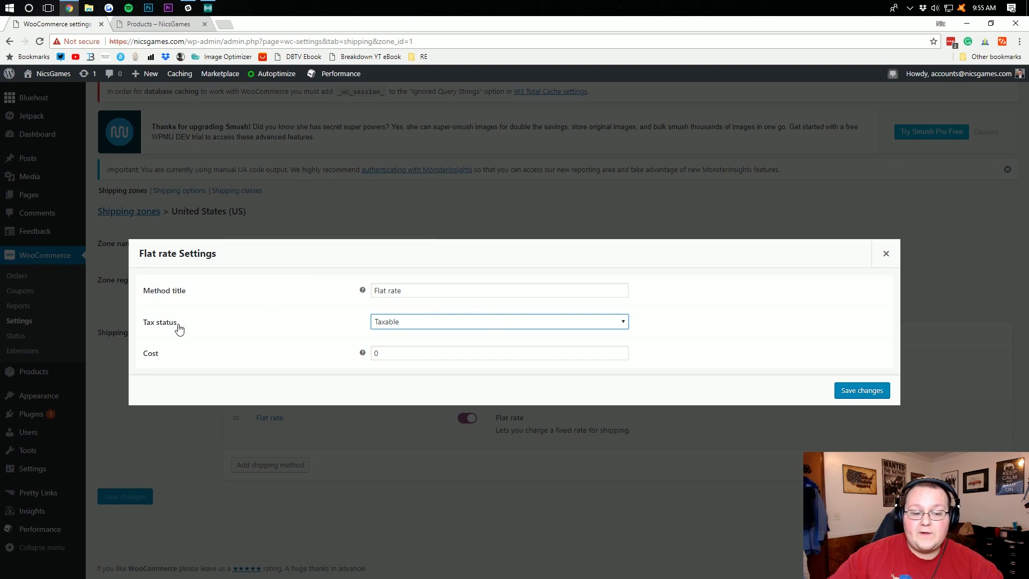
pyautogui.click(887, 256)
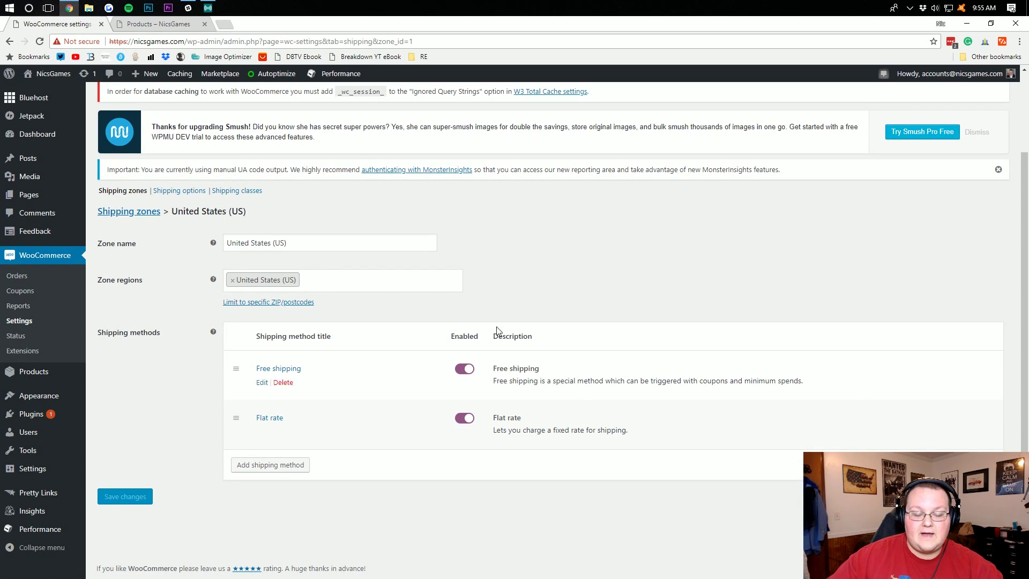
pyautogui.click(283, 432)
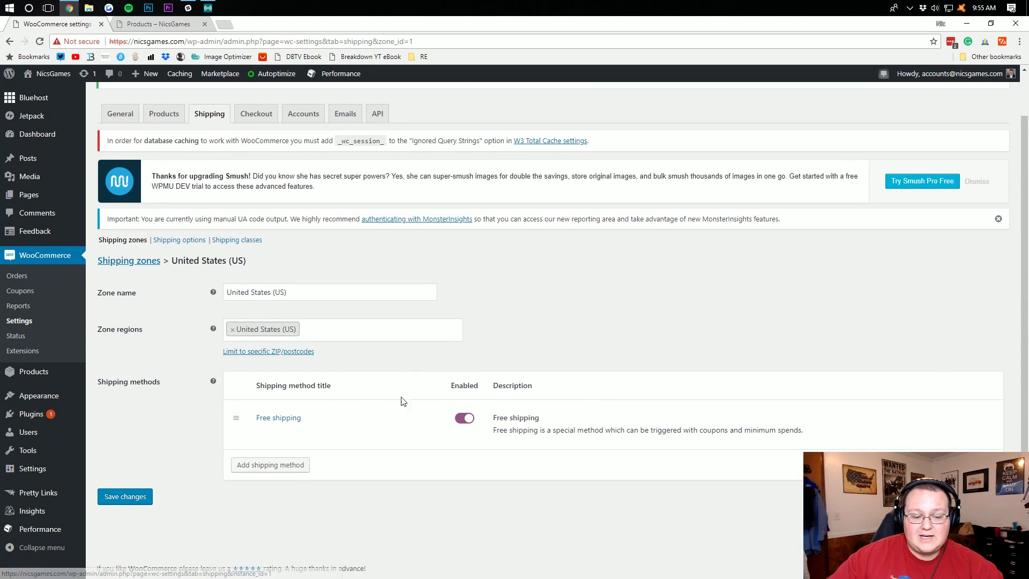
# Save the US zone, add then remove Africa from its regions, resave, and open Shipping options
pyautogui.click(116, 501)
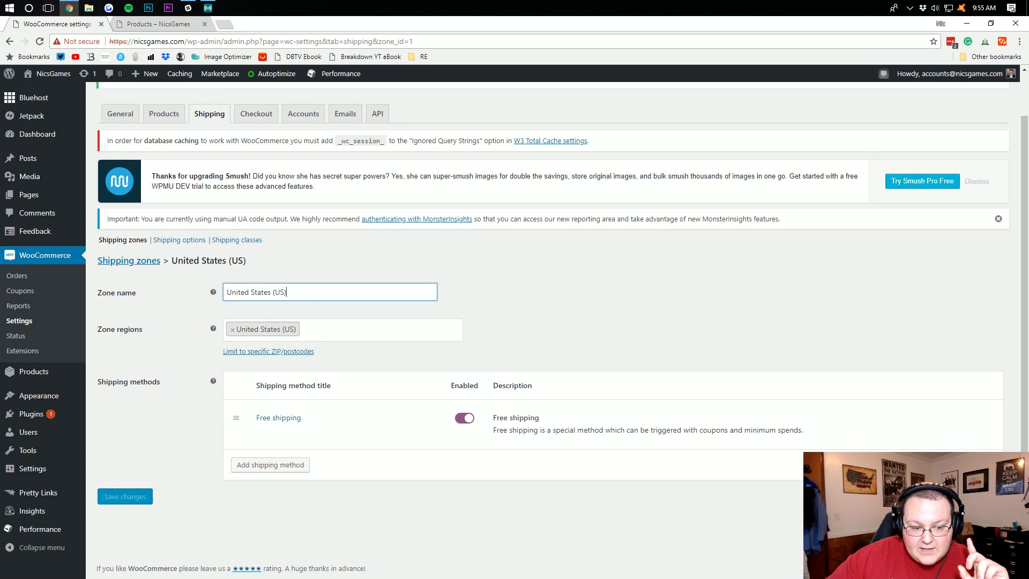
pyautogui.click(310, 322)
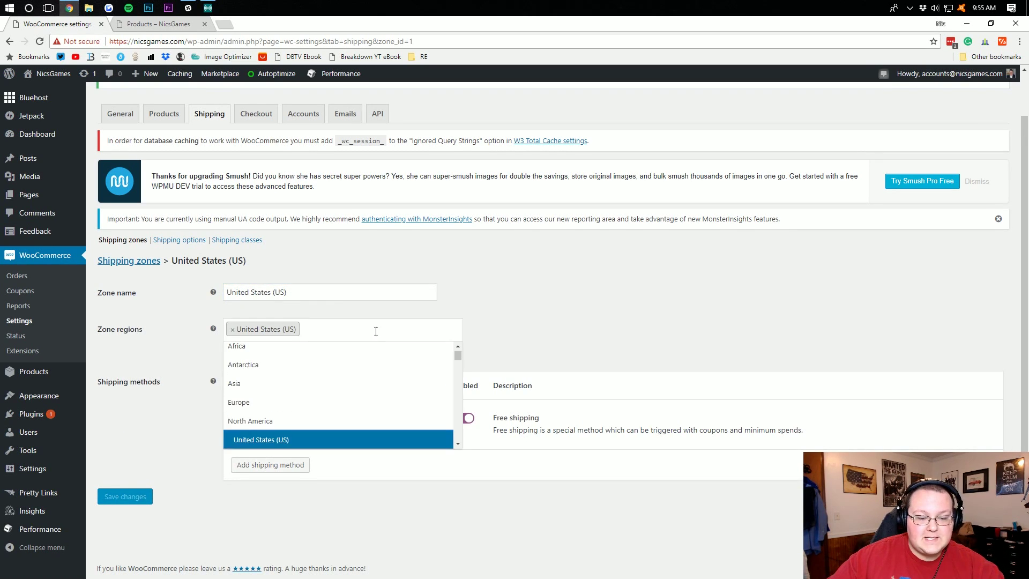
pyautogui.click(276, 346)
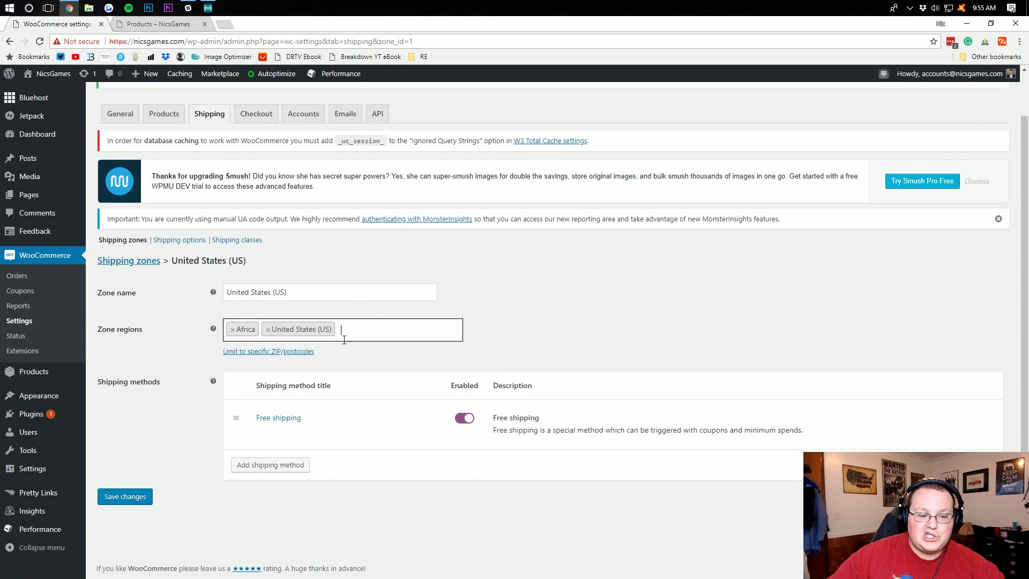
pyautogui.click(232, 329)
pyautogui.click(167, 453)
pyautogui.click(129, 498)
pyautogui.click(186, 242)
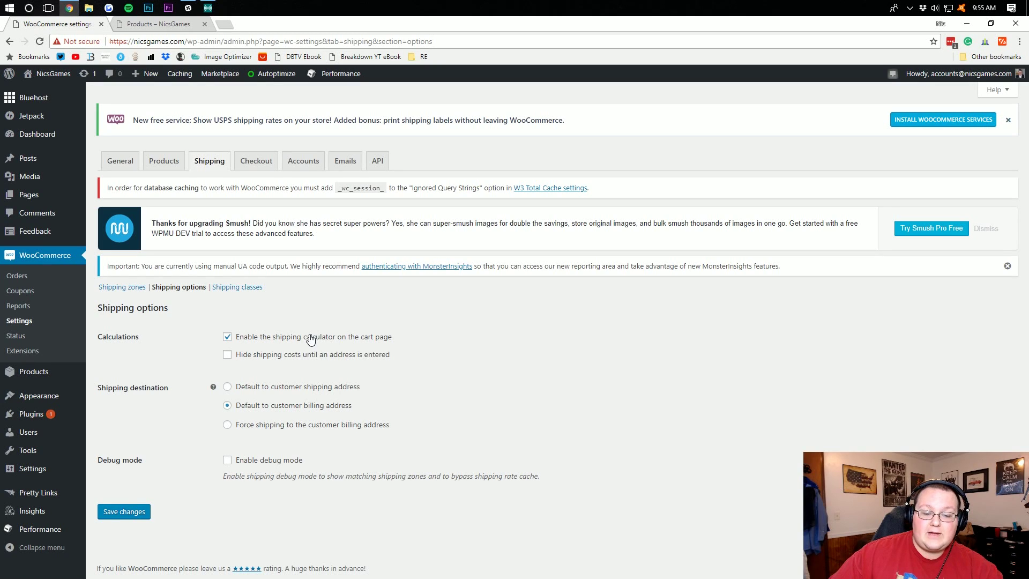
# Enable the shipping calculator on the cart page
pyautogui.doubleClick(343, 338)
pyautogui.doubleClick(343, 338)
pyautogui.tripleClick(343, 338)
pyautogui.click(343, 338)
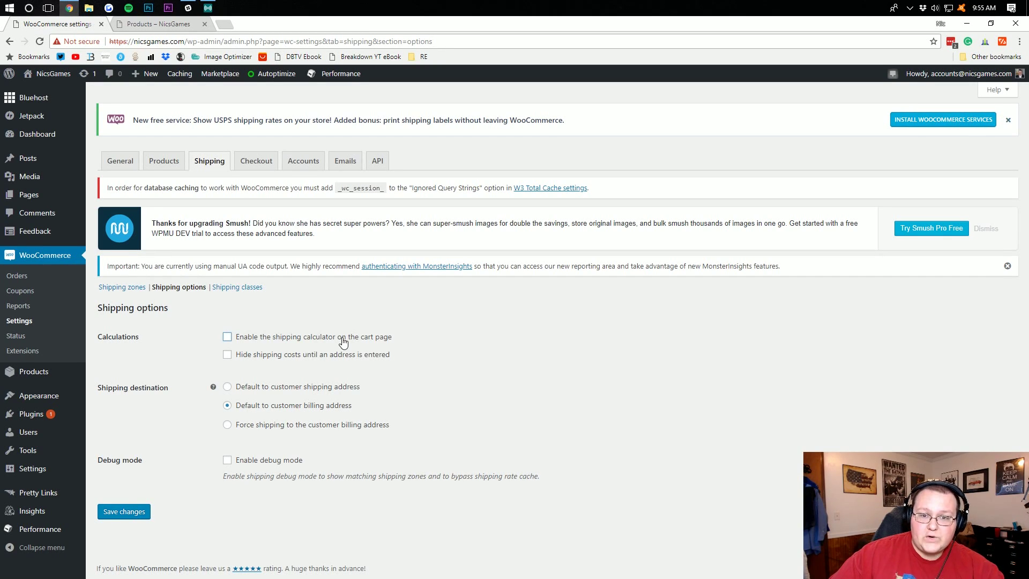
pyautogui.click(251, 339)
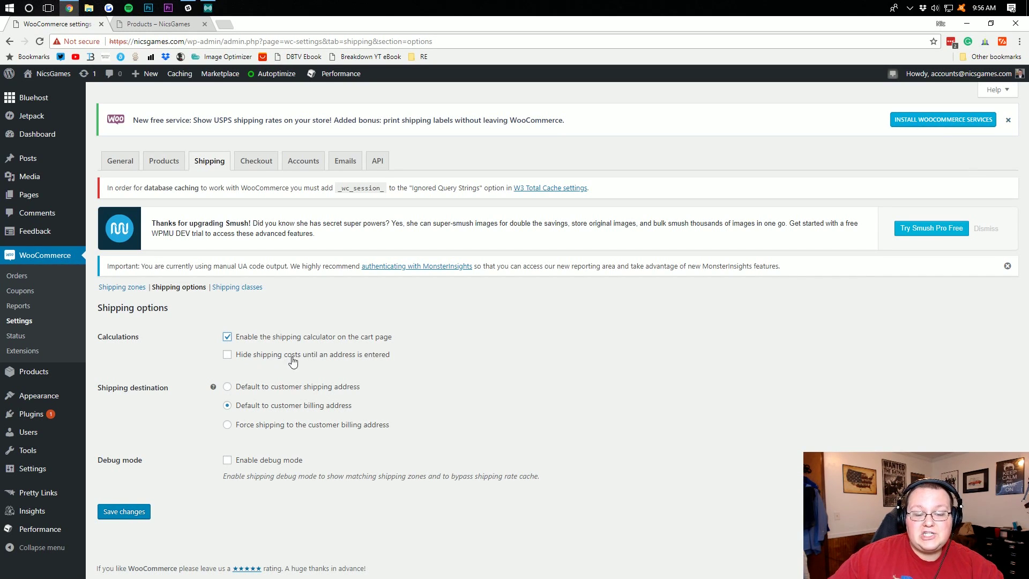
pyautogui.click(246, 363)
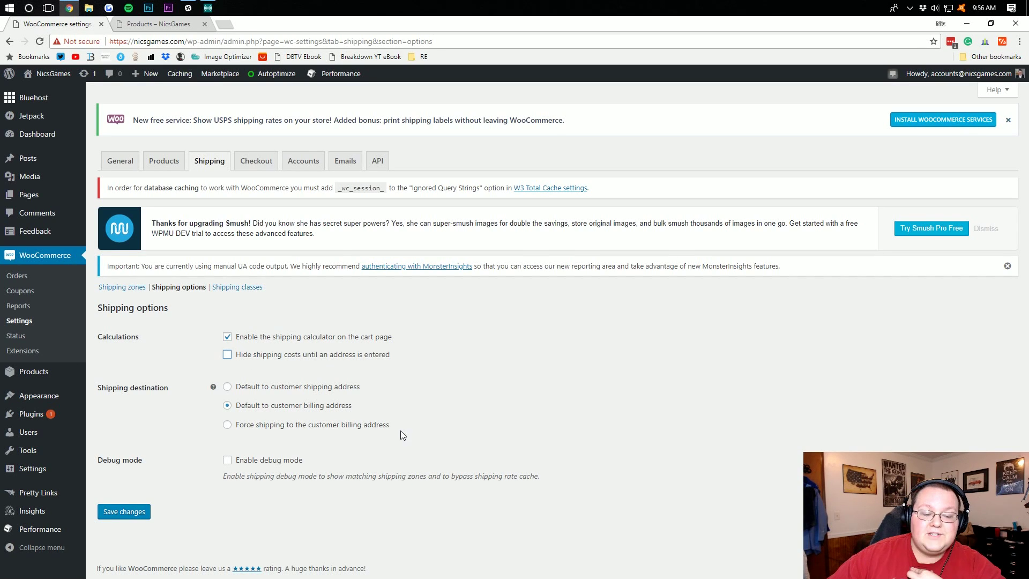
# Keep the shipping destination defaulting to the customer billing address and save the shipping options
pyautogui.click(251, 405)
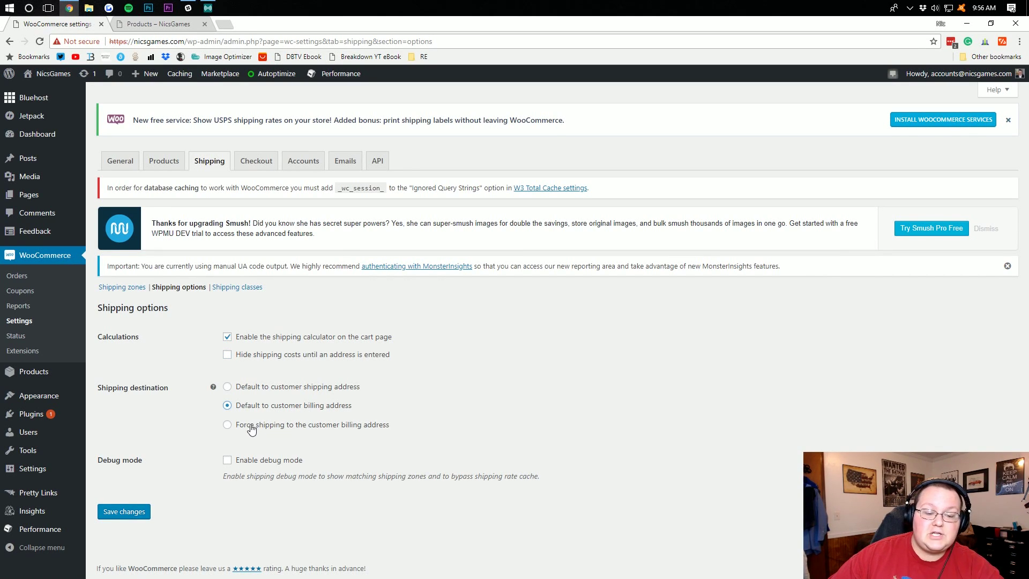
pyautogui.click(262, 387)
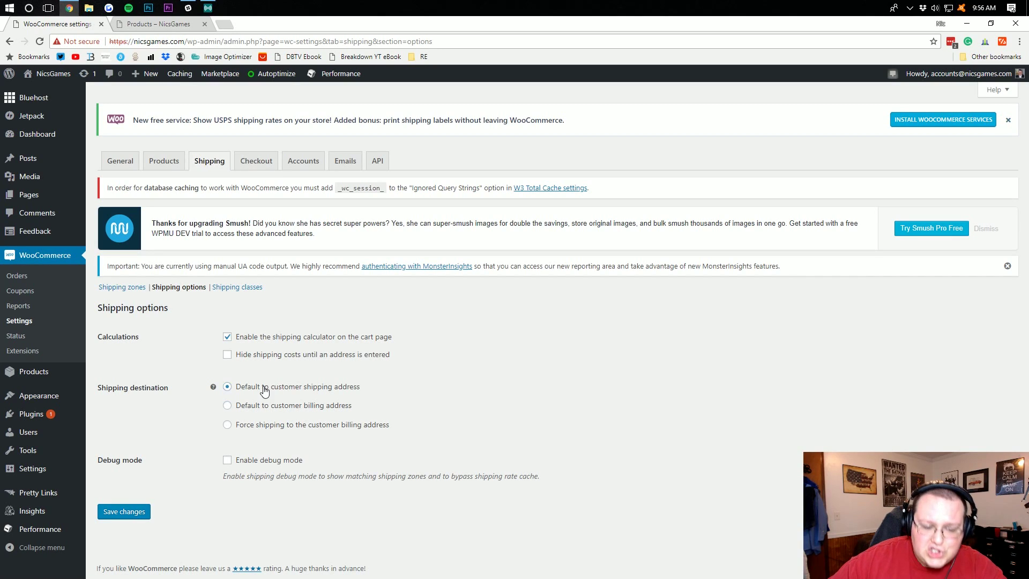
pyautogui.click(247, 425)
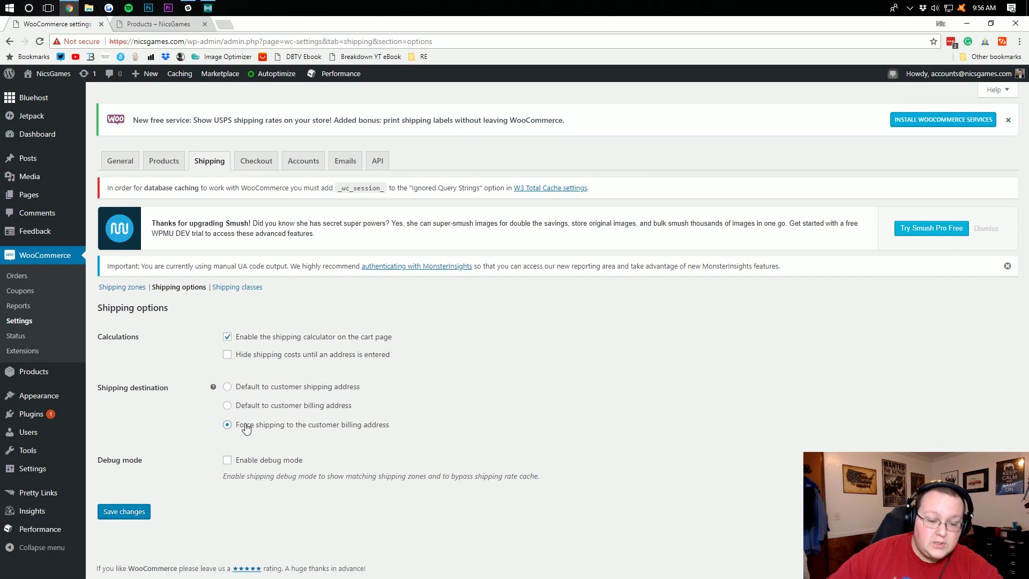
pyautogui.click(284, 408)
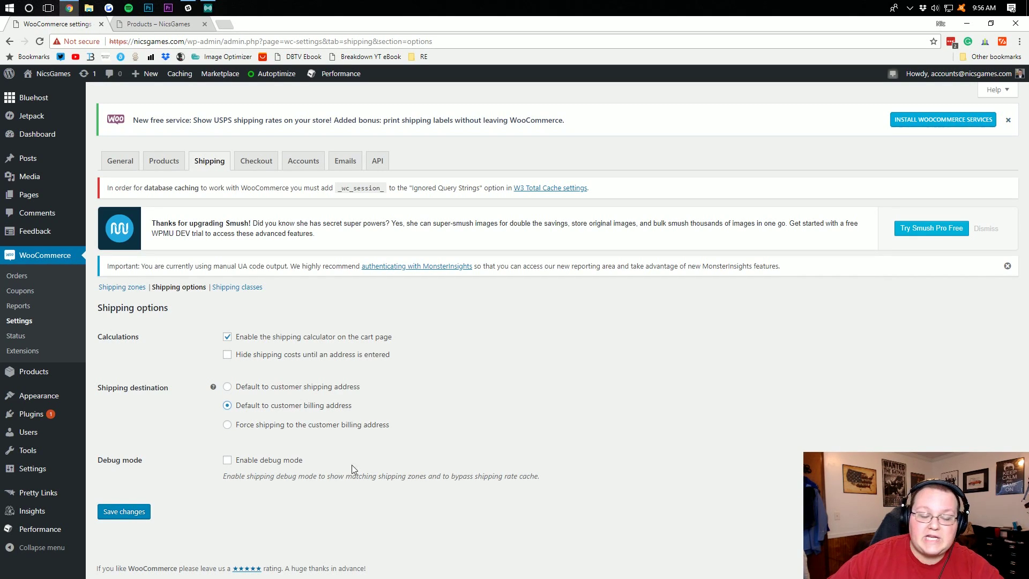
pyautogui.click(105, 516)
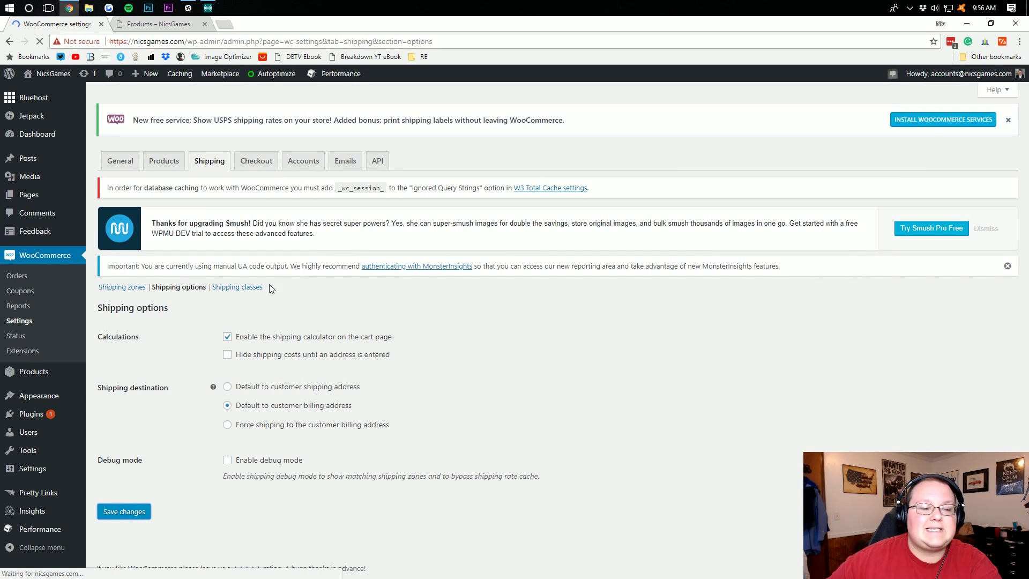
# Add a blank shipping class row under Shipping classes, then cancel it so none is added
pyautogui.click(250, 286)
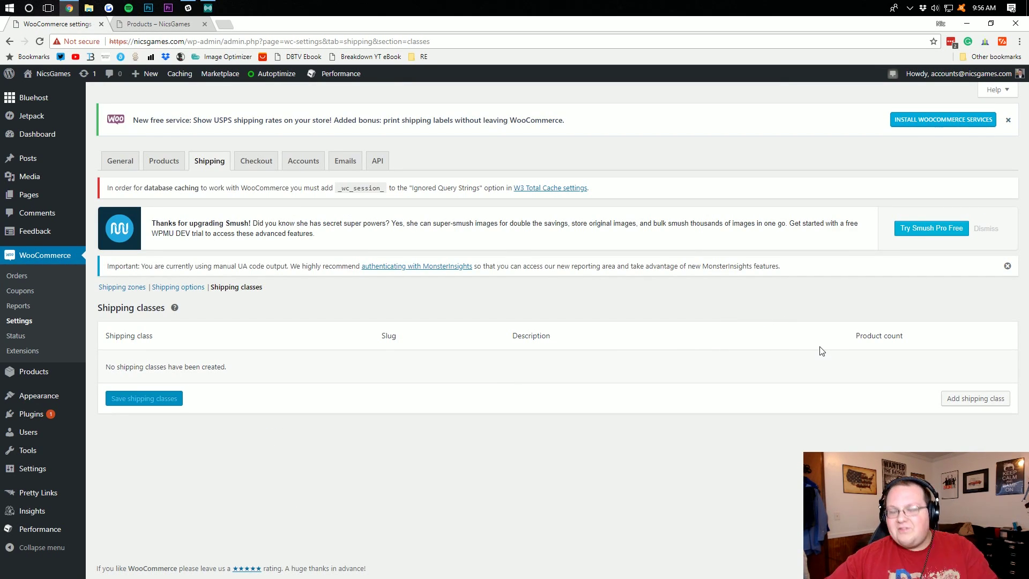
pyautogui.click(972, 397)
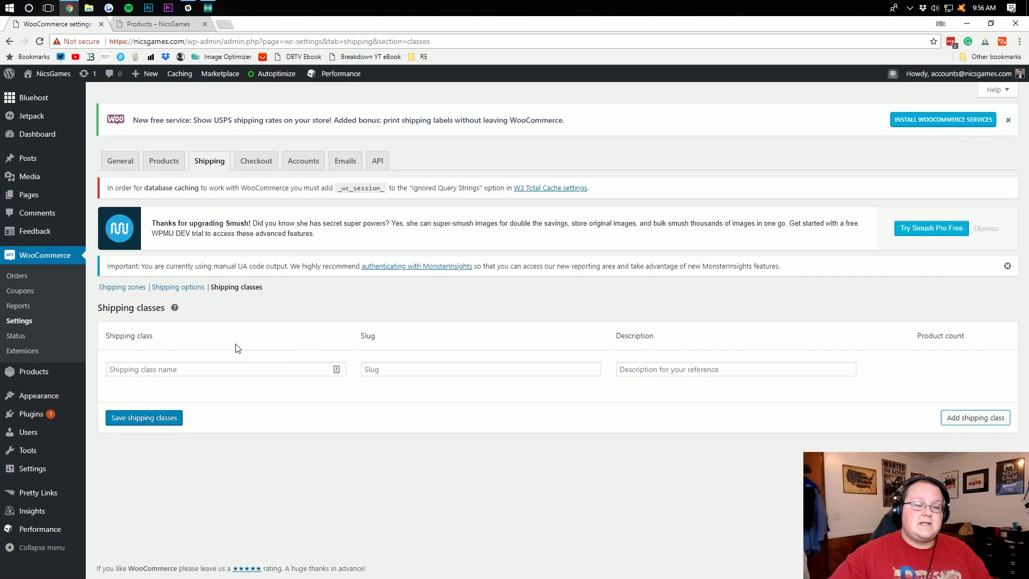
pyautogui.click(220, 370)
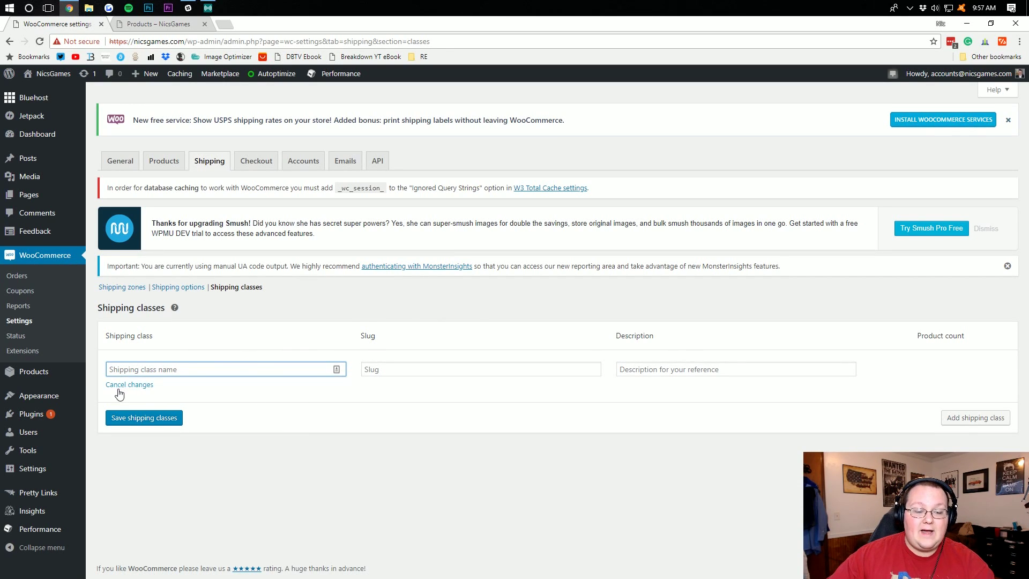
pyautogui.click(119, 391)
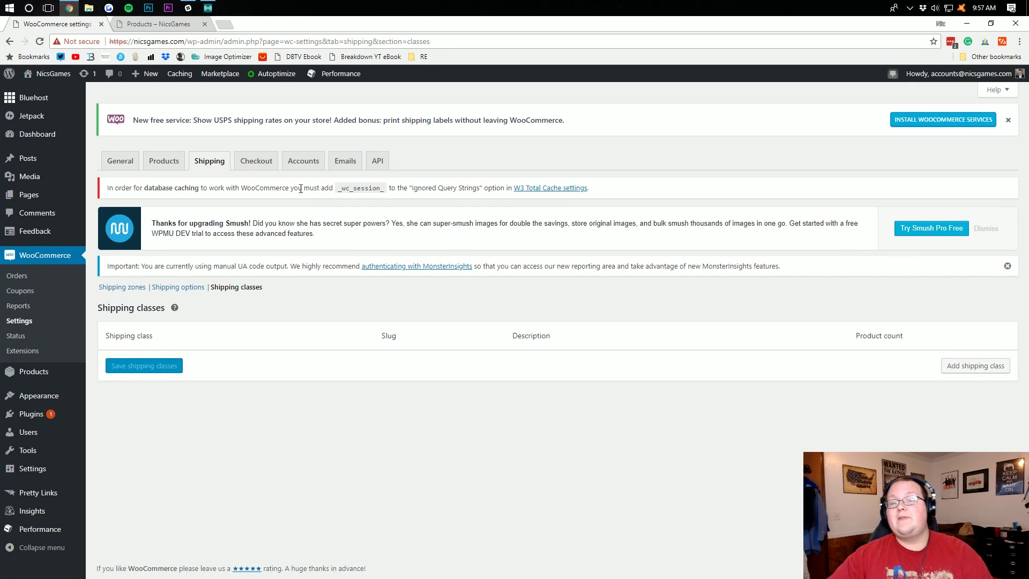
# Tick 'Force secure checkout' under Checkout process on the Checkout settings
pyautogui.click(247, 159)
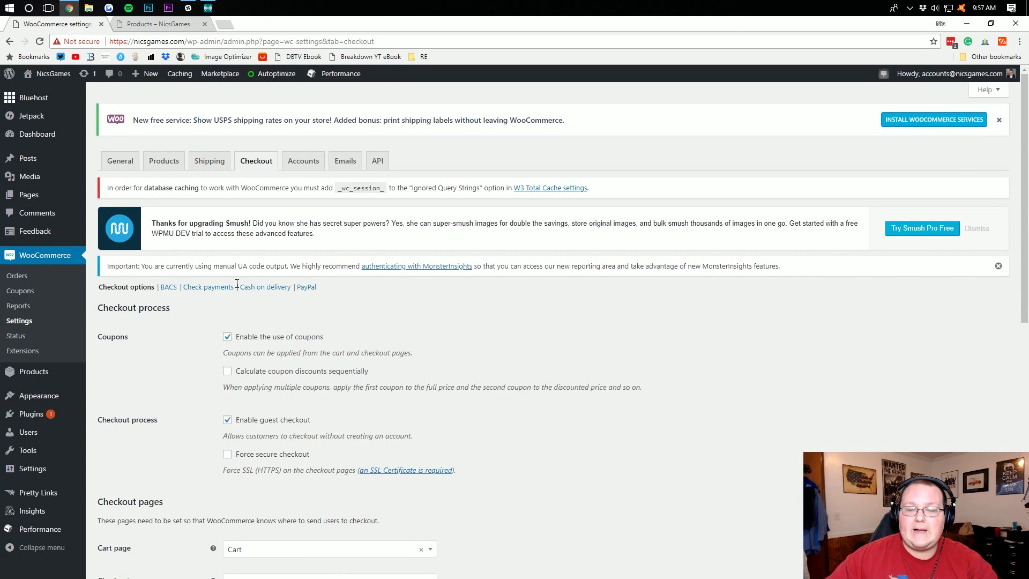
pyautogui.scroll(-2, 185, 341)
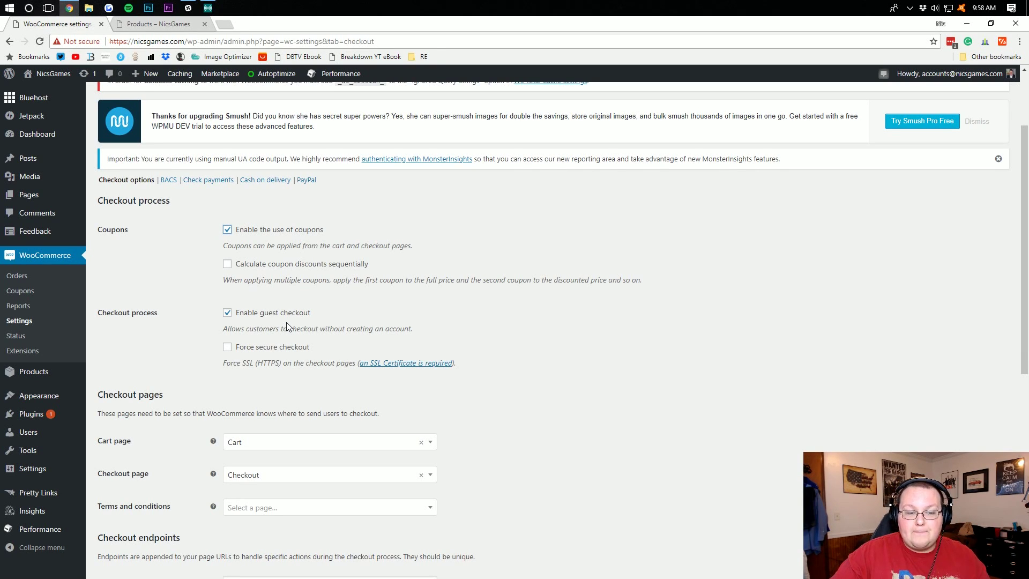
pyautogui.click(254, 348)
pyautogui.doubleClick(125, 46)
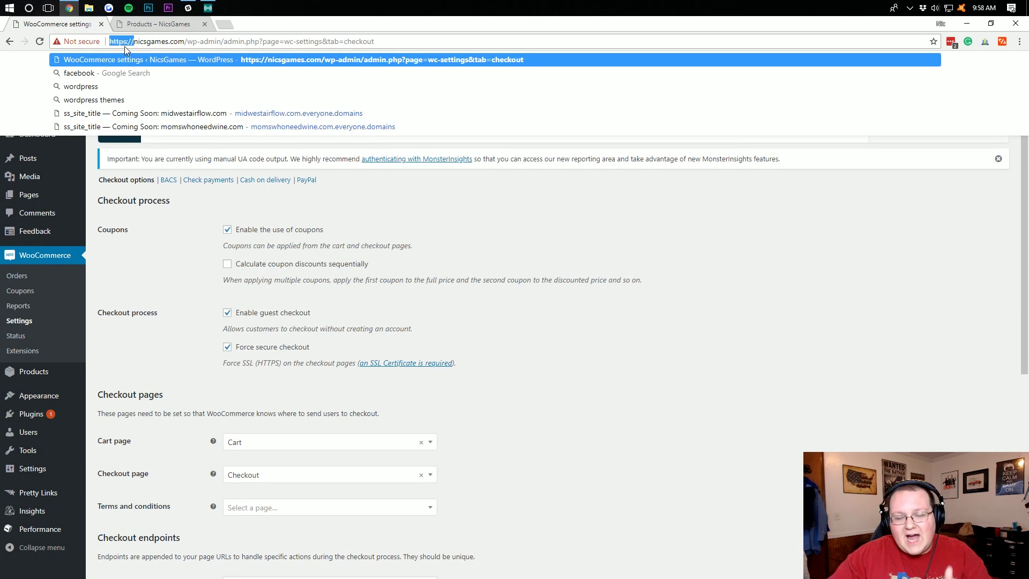
pyautogui.click(414, 228)
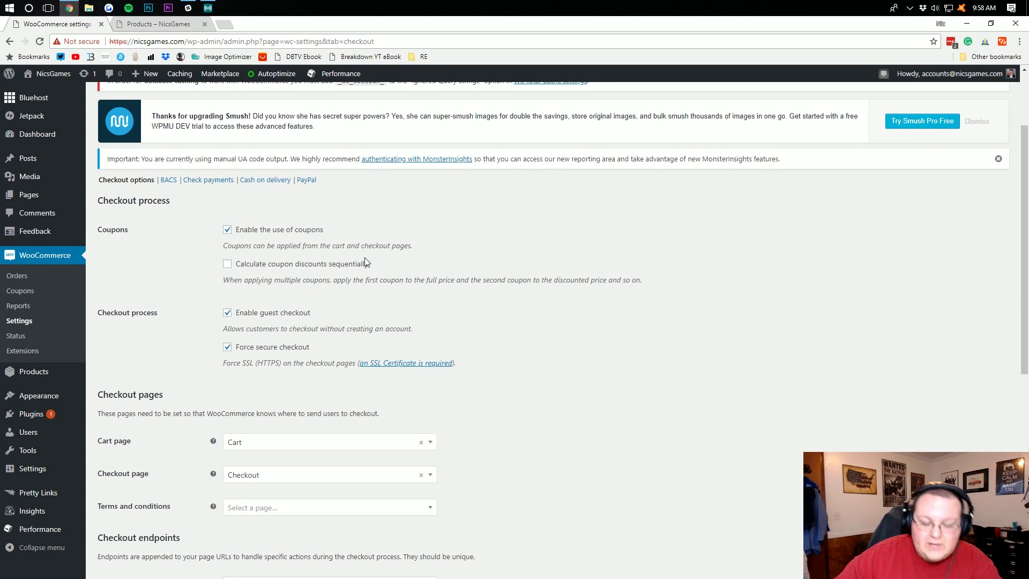
pyautogui.moveTo(320, 352); pyautogui.dragTo(276, 352)
# Drag PayPal and Check payments to the top of the payment gateway list and save
pyautogui.click(275, 352)
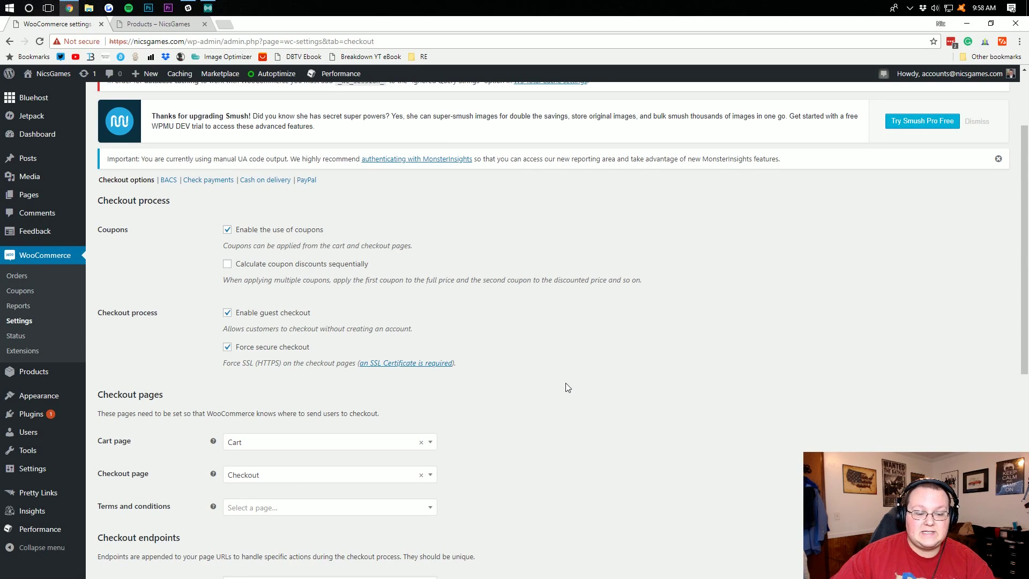
pyautogui.scroll(-6, 565, 383)
pyautogui.scroll(2, 490, 379)
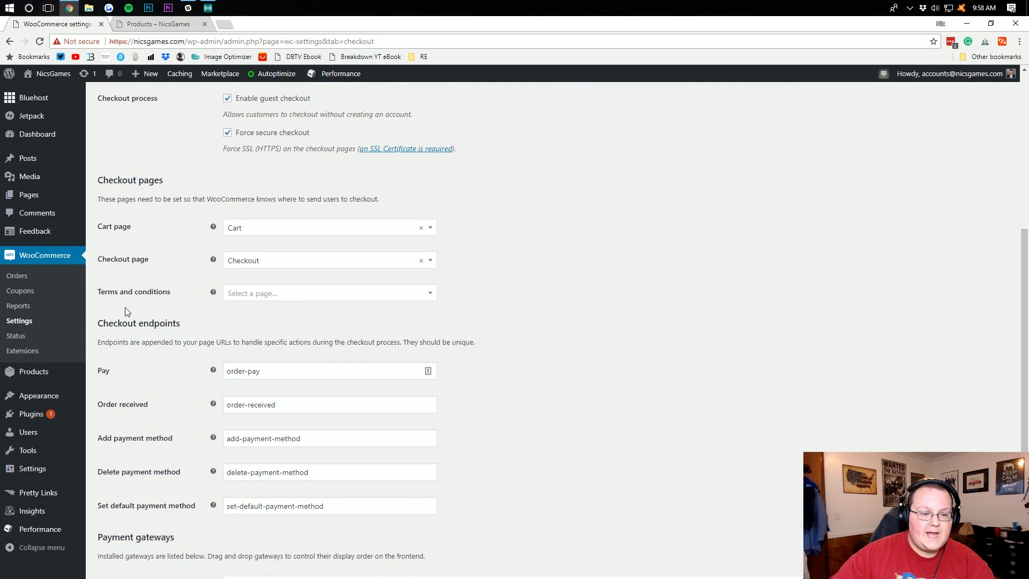
pyautogui.click(256, 300)
pyautogui.click(476, 279)
pyautogui.scroll(-1, 581, 330)
pyautogui.scroll(-3, 579, 331)
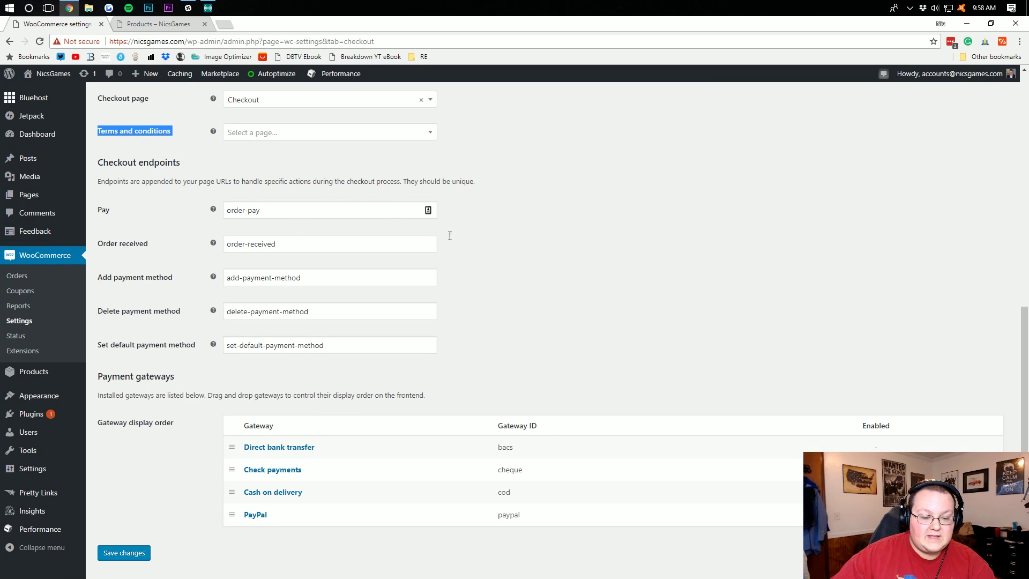
pyautogui.scroll(-1, 461, 289)
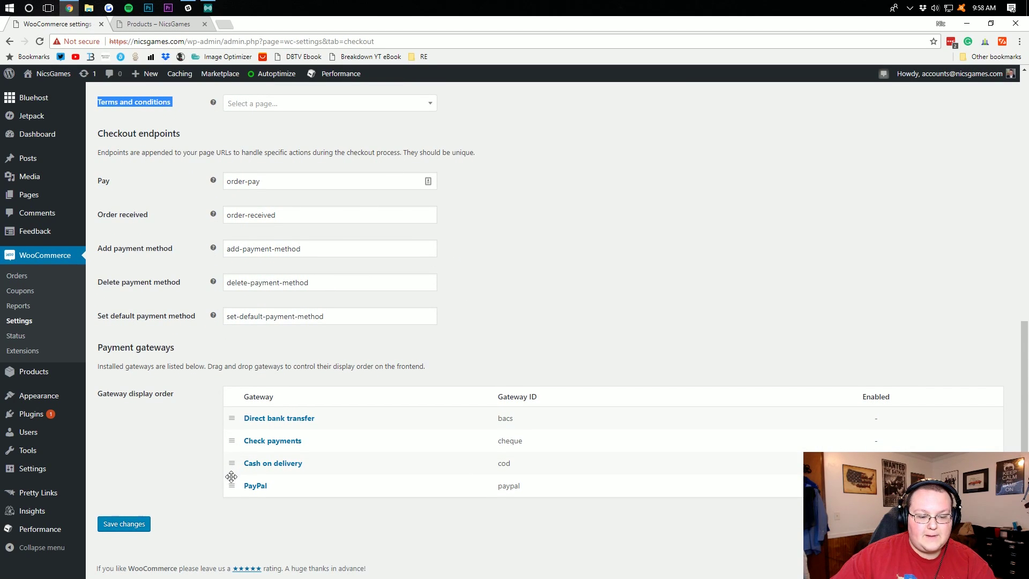
pyautogui.moveTo(234, 448); pyautogui.dragTo(231, 427)
pyautogui.moveTo(229, 488); pyautogui.dragTo(234, 416)
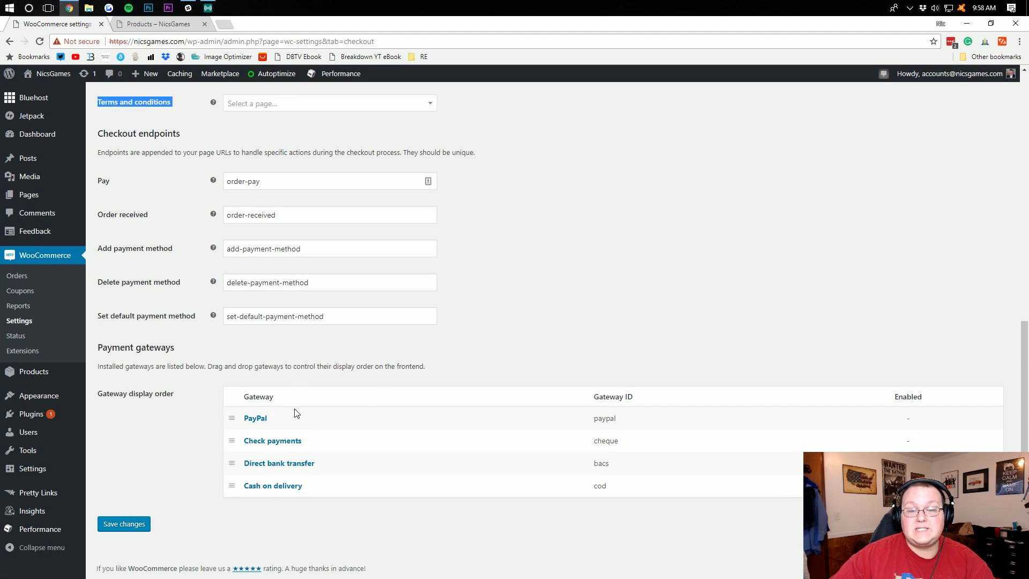
pyautogui.click(135, 527)
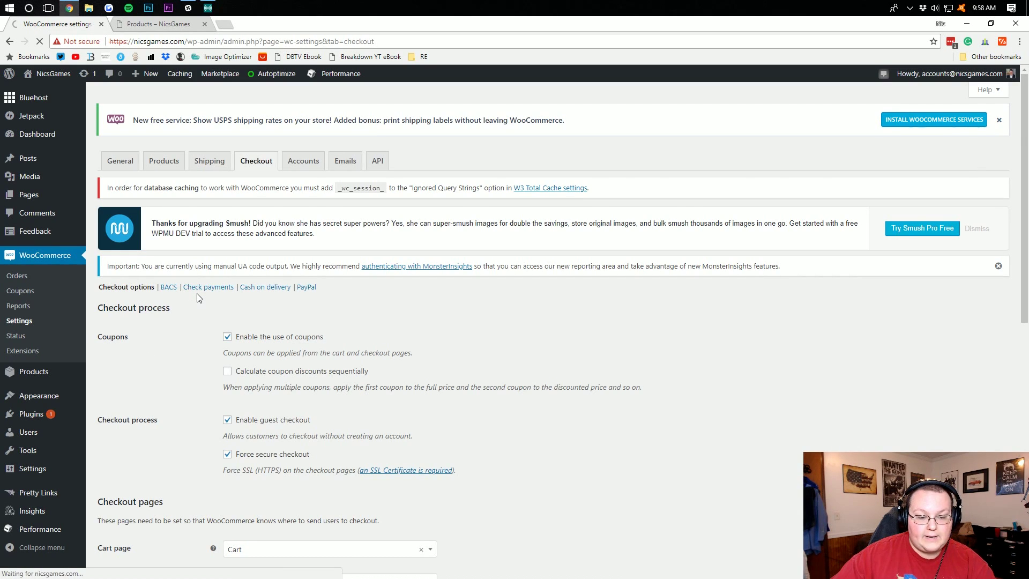
# Enable PayPal Standard and look over its title and description text
pyautogui.click(171, 232)
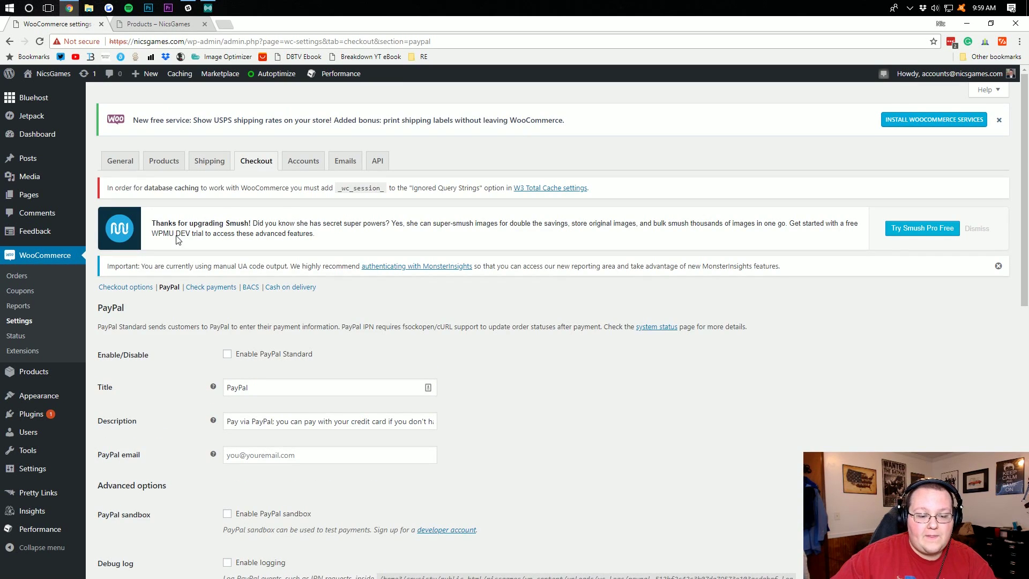
pyautogui.scroll(-1, 192, 248)
pyautogui.click(246, 251)
pyautogui.scroll(-1, 260, 283)
pyautogui.doubleClick(261, 229)
pyautogui.moveTo(273, 260); pyautogui.dragTo(150, 273)
pyautogui.moveTo(280, 262); pyautogui.dragTo(442, 267)
pyautogui.click(439, 273)
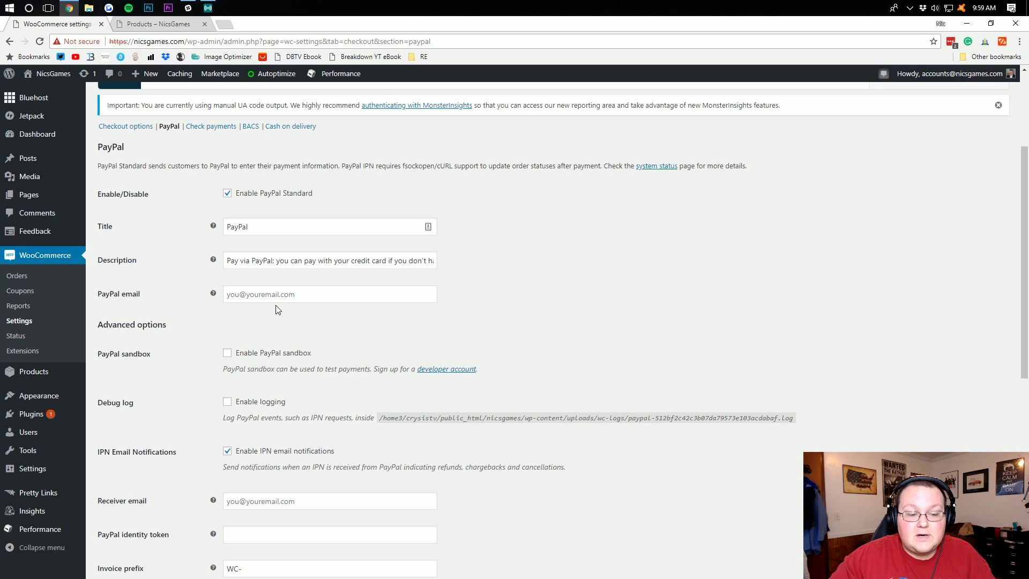
# Review the PayPal email, receiver email and identity token fields, then save the PayPal settings
pyautogui.press('Tab')
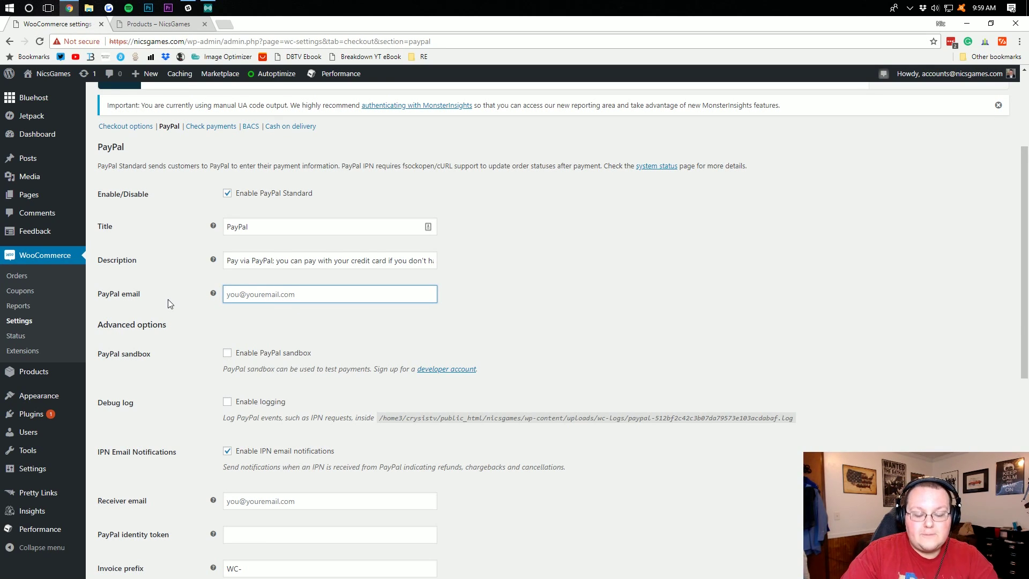
pyautogui.write('pay')
pyautogui.press('BackSpace')
pyautogui.press('BackSpace')
pyautogui.press('BackSpace')
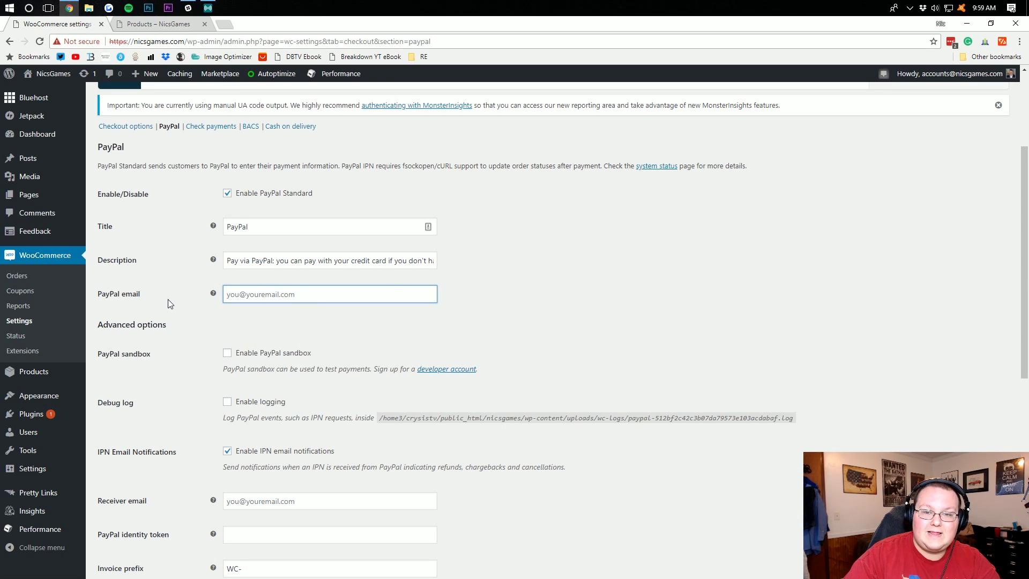
pyautogui.scroll(-3, 260, 301)
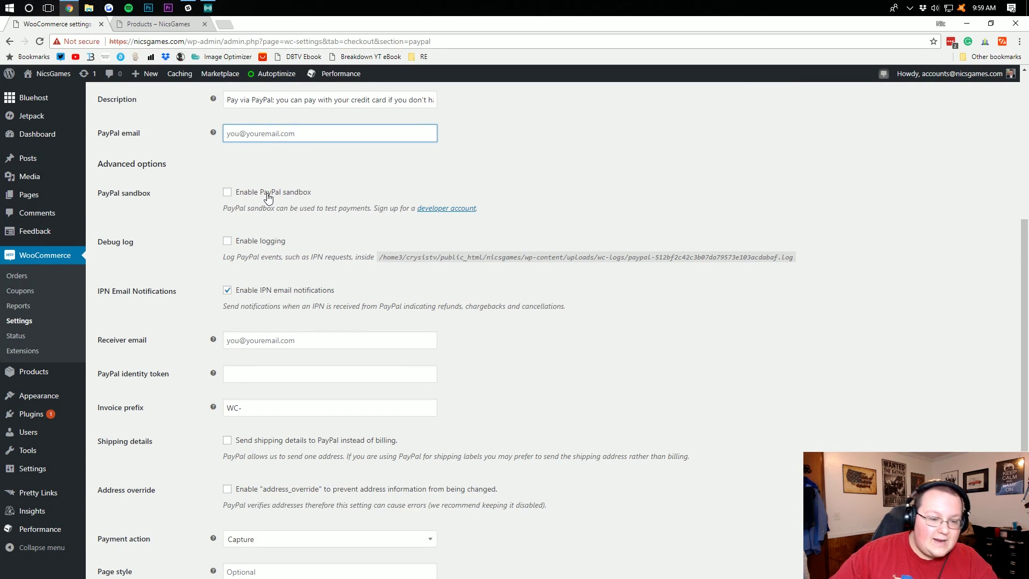
pyautogui.scroll(-3, 267, 198)
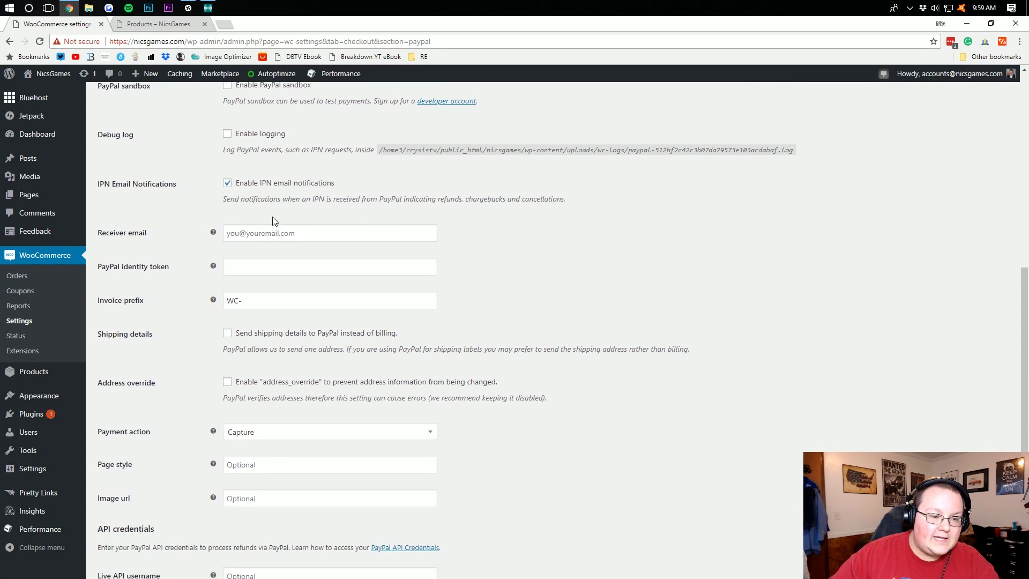
pyautogui.click(231, 185)
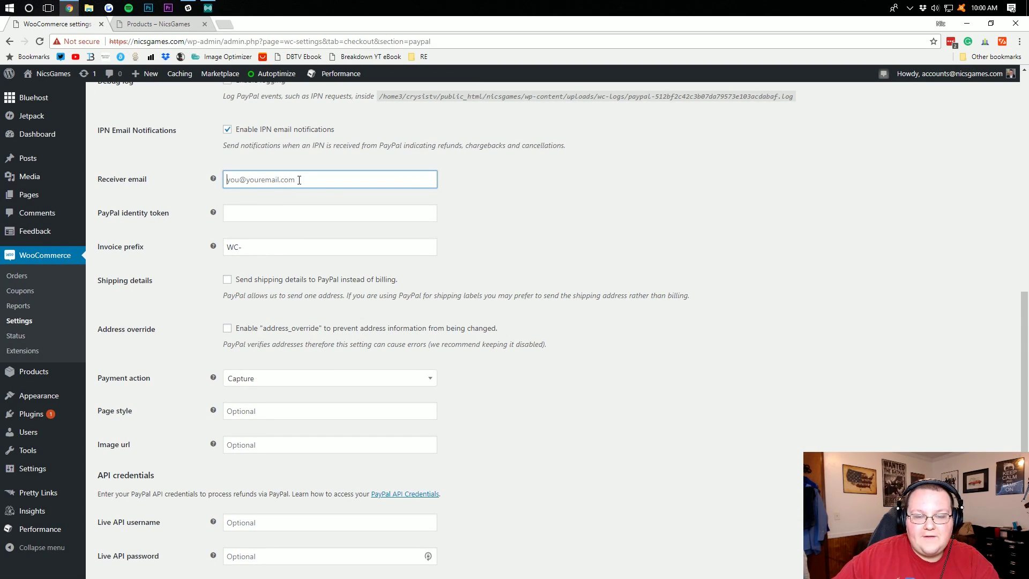
pyautogui.scroll(5, 419, 329)
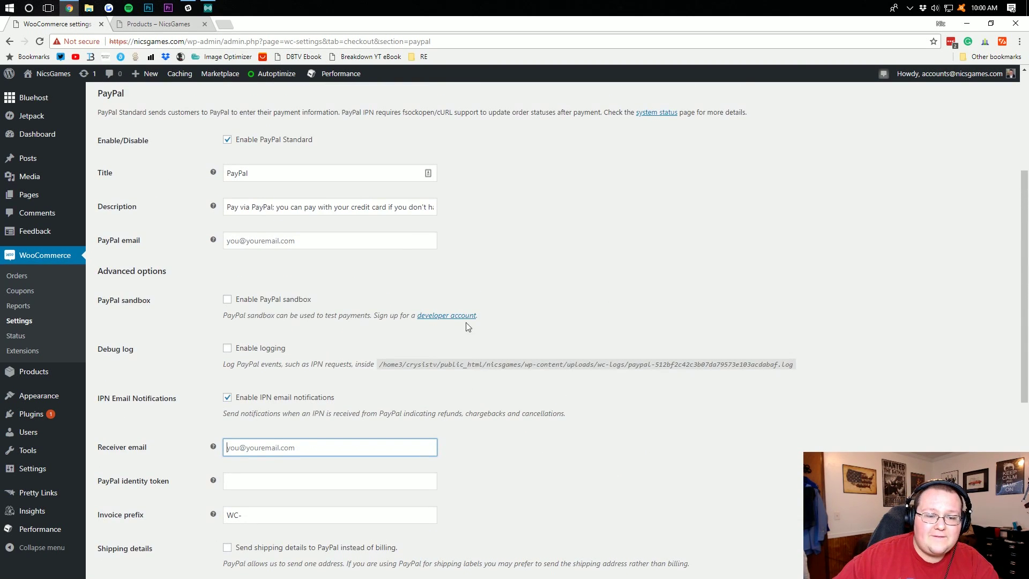
pyautogui.scroll(-4, 251, 237)
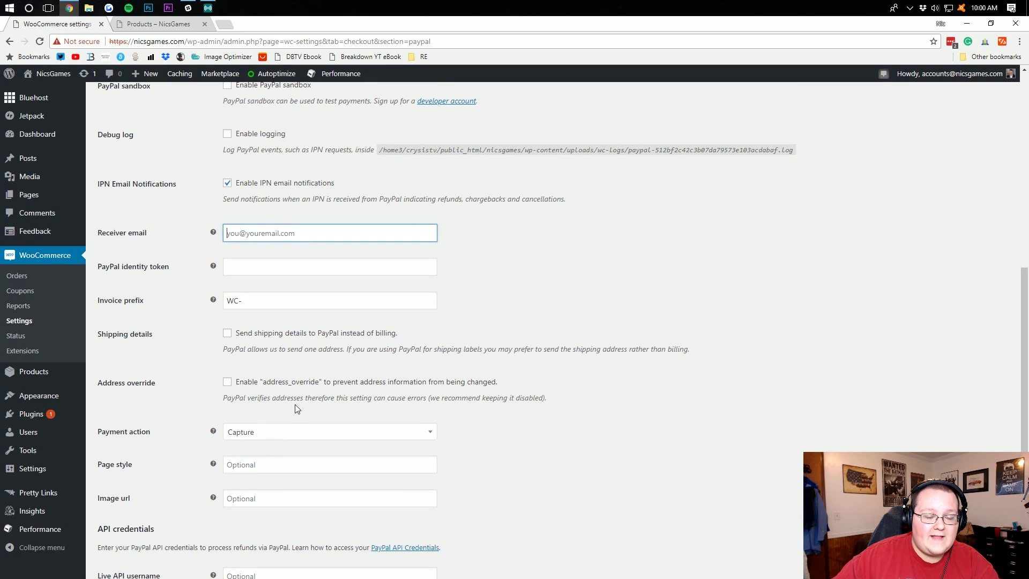
pyautogui.click(270, 267)
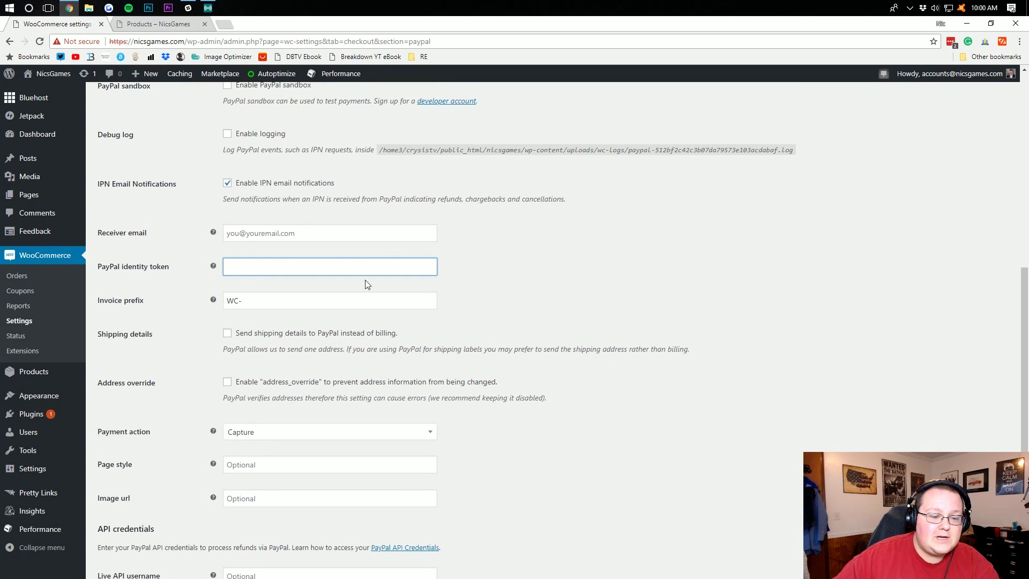
pyautogui.scroll(-3, 381, 283)
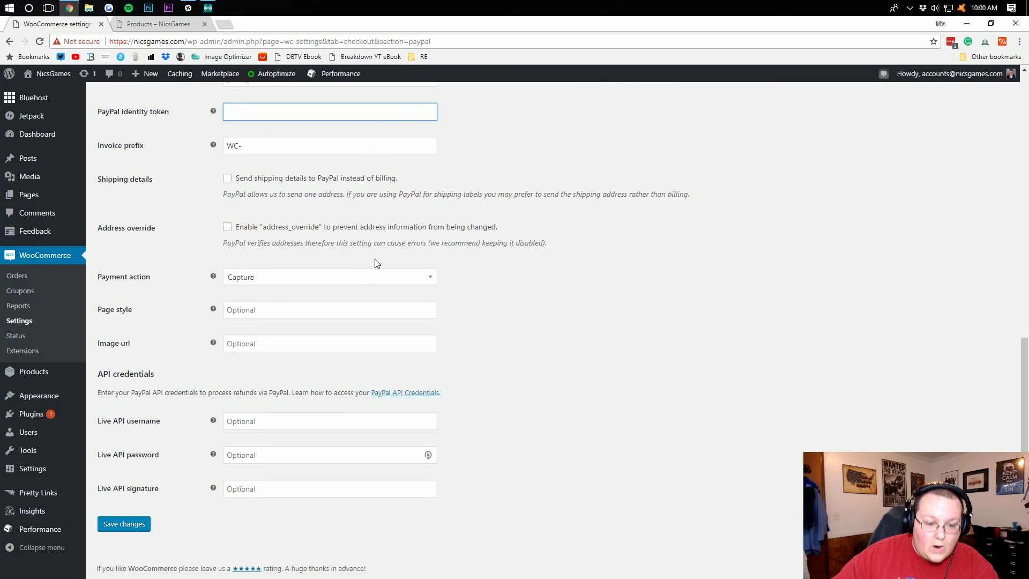
pyautogui.scroll(2, 315, 272)
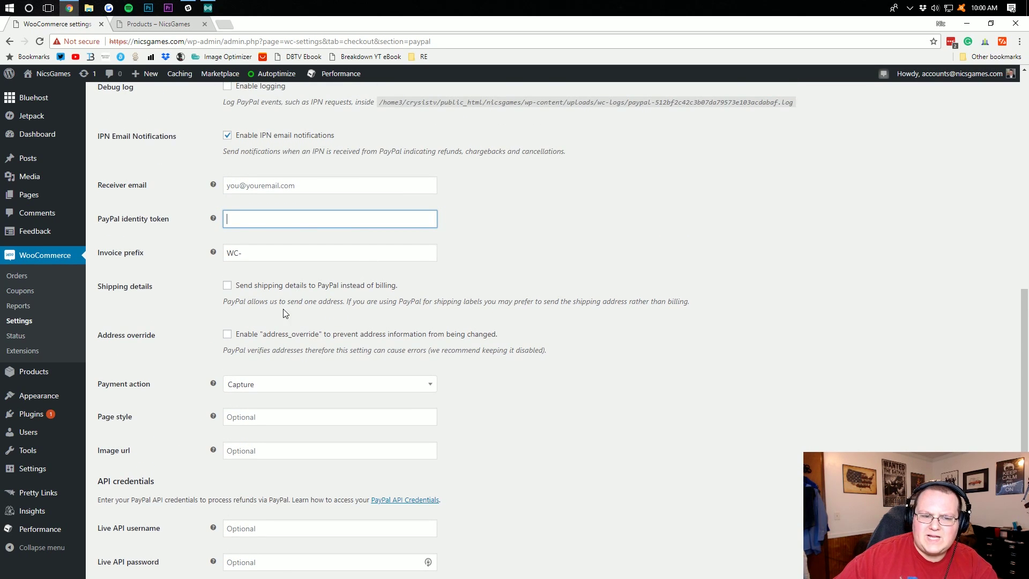
pyautogui.scroll(-2, 314, 271)
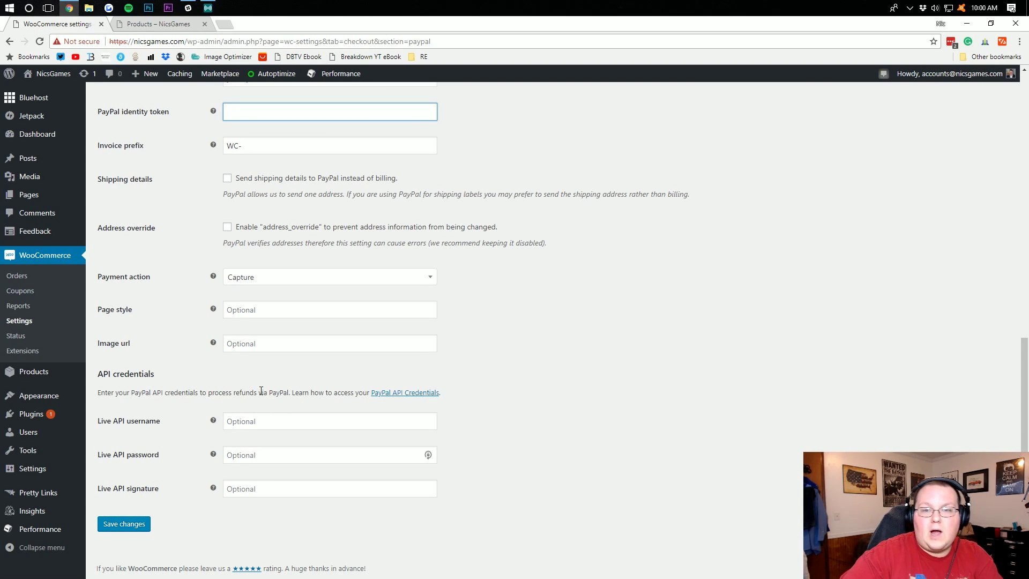
pyautogui.scroll(8, 261, 390)
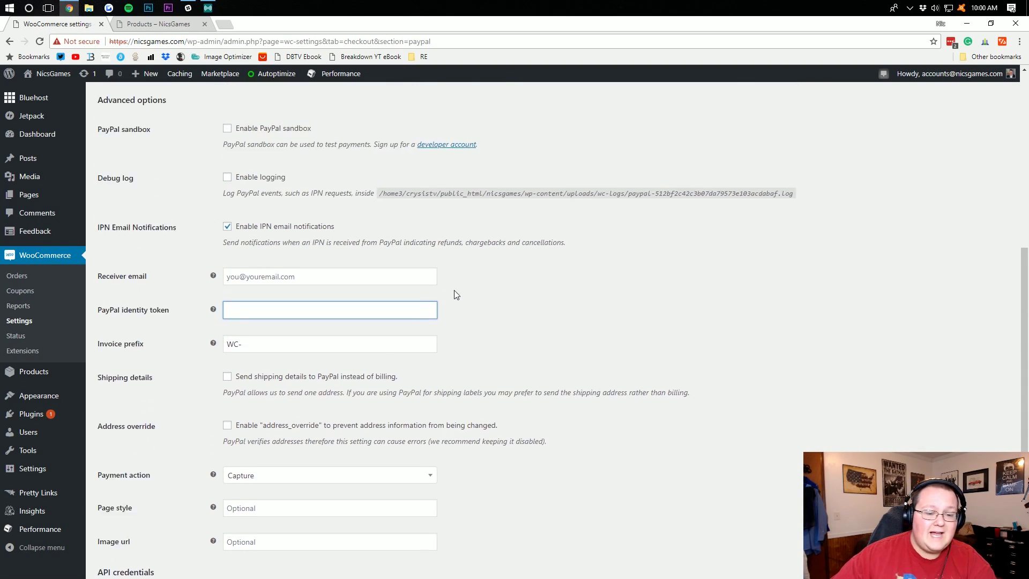
pyautogui.scroll(-4, 272, 321)
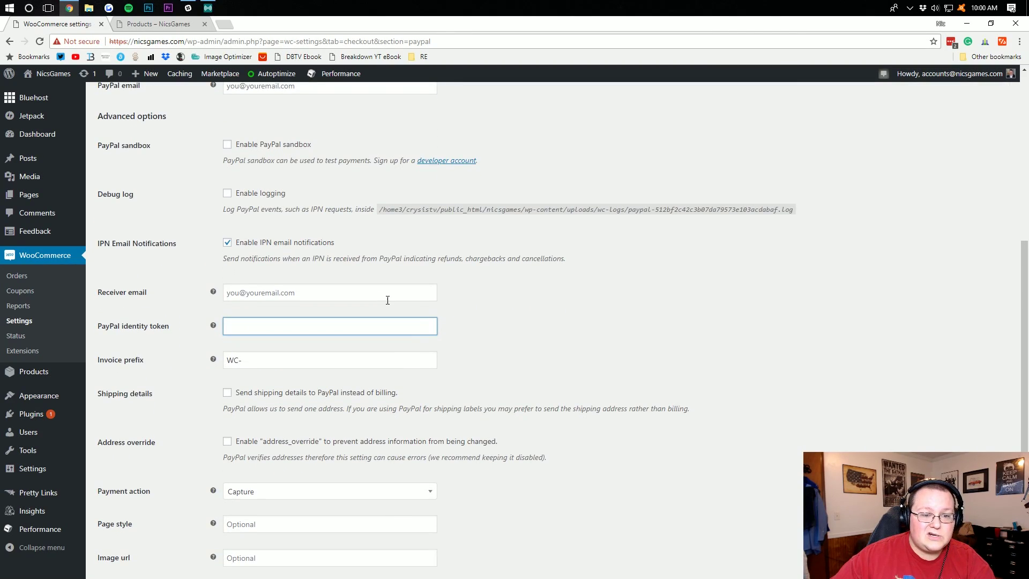
pyautogui.scroll(6, 388, 300)
pyautogui.scroll(-10, 618, 356)
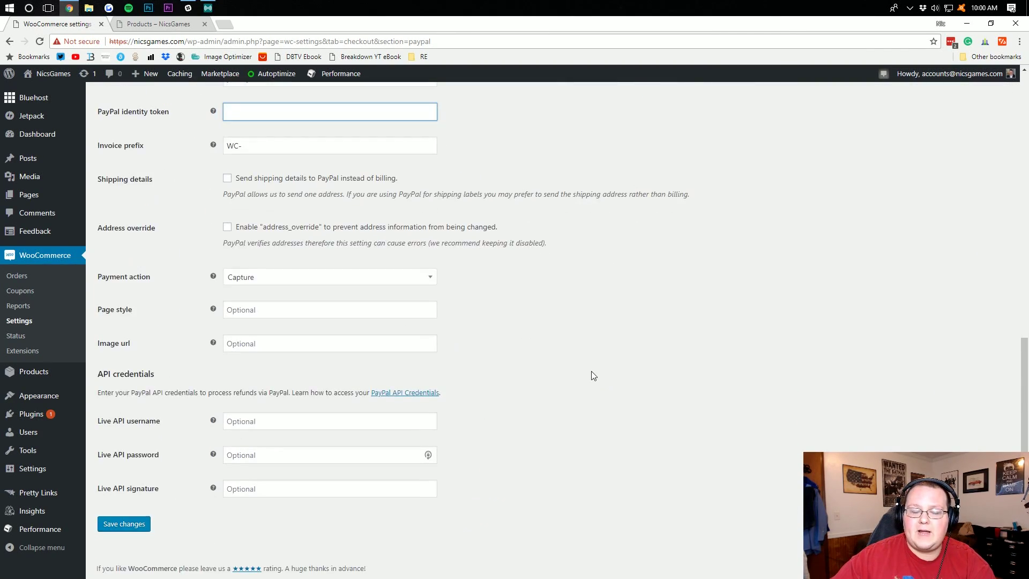
pyautogui.scroll(8, 244, 290)
pyautogui.scroll(-8, 244, 290)
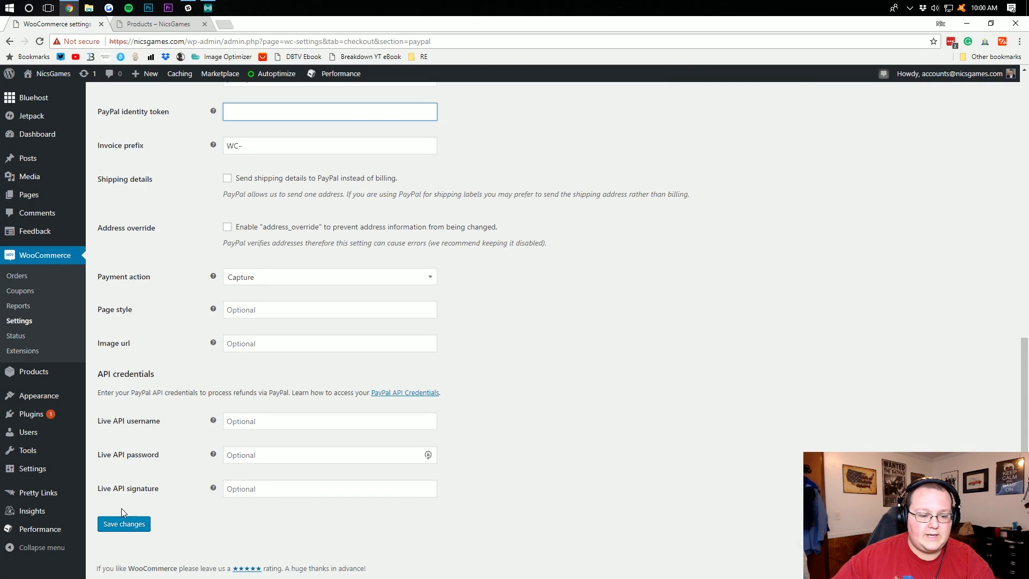
pyautogui.click(122, 525)
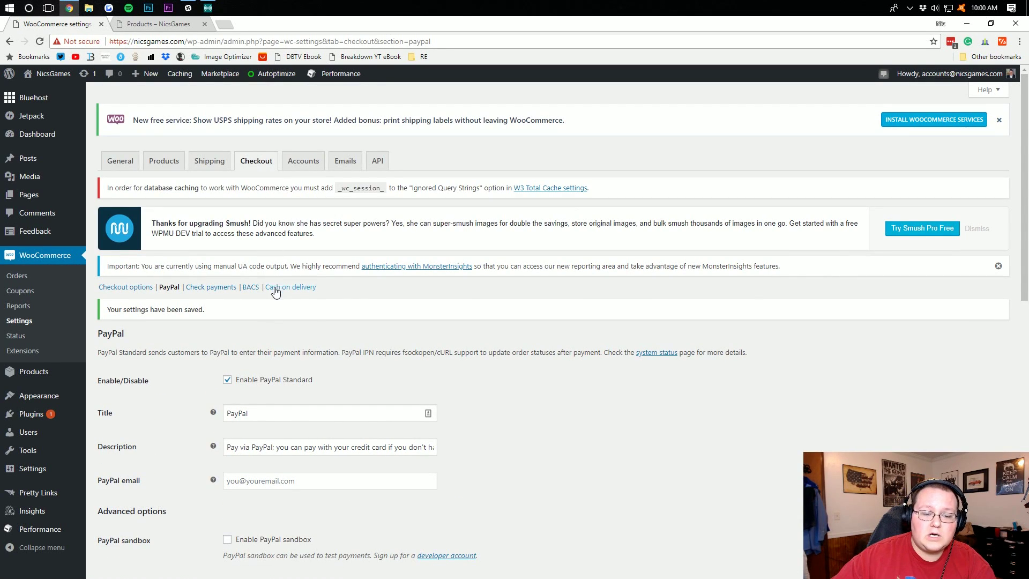
# Look over the Cash on delivery and Check payments settings, leaving both disabled, then go to Accounts
pyautogui.click(275, 290)
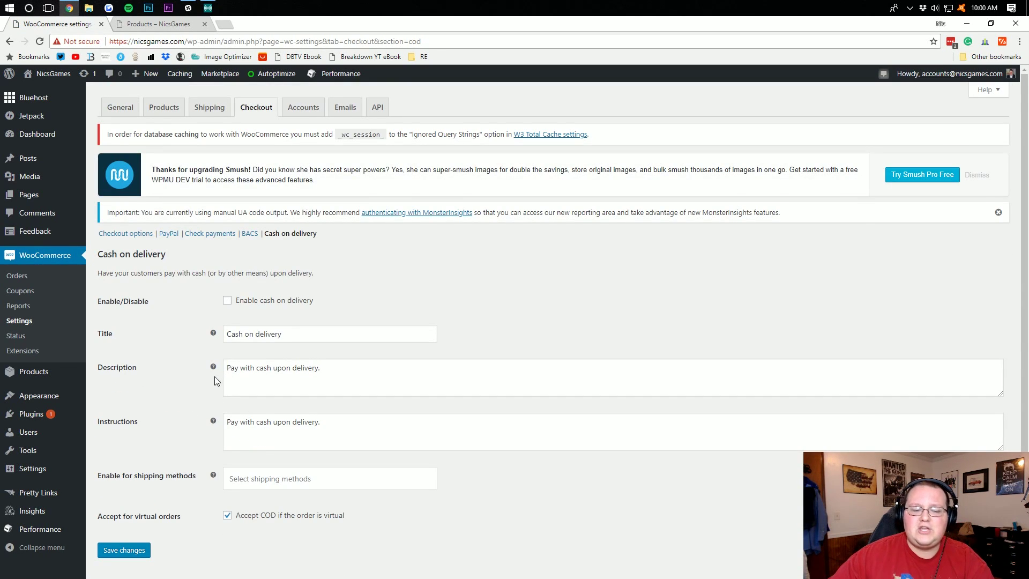
pyautogui.scroll(-2, 196, 343)
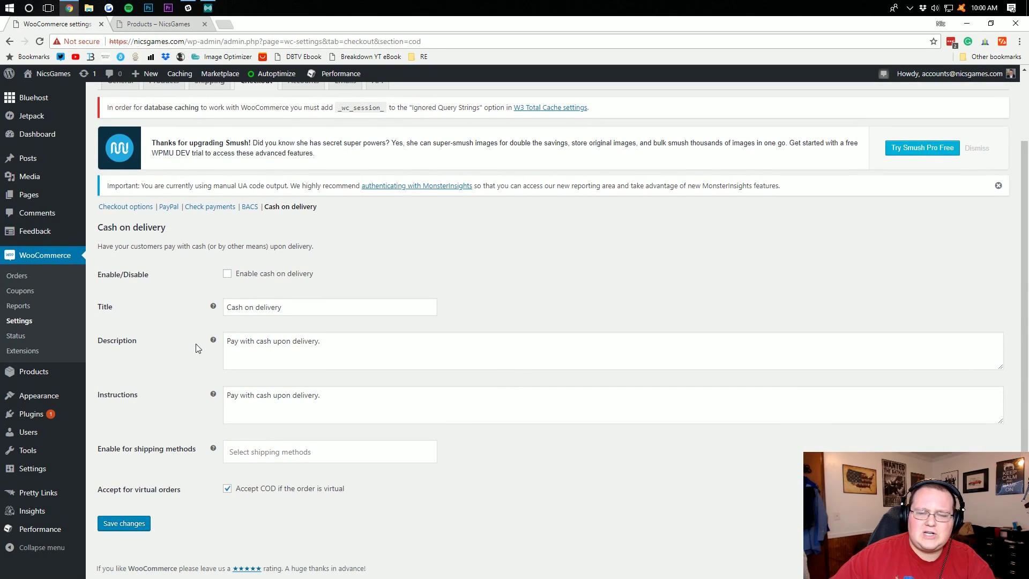
pyautogui.click(227, 275)
pyautogui.click(250, 206)
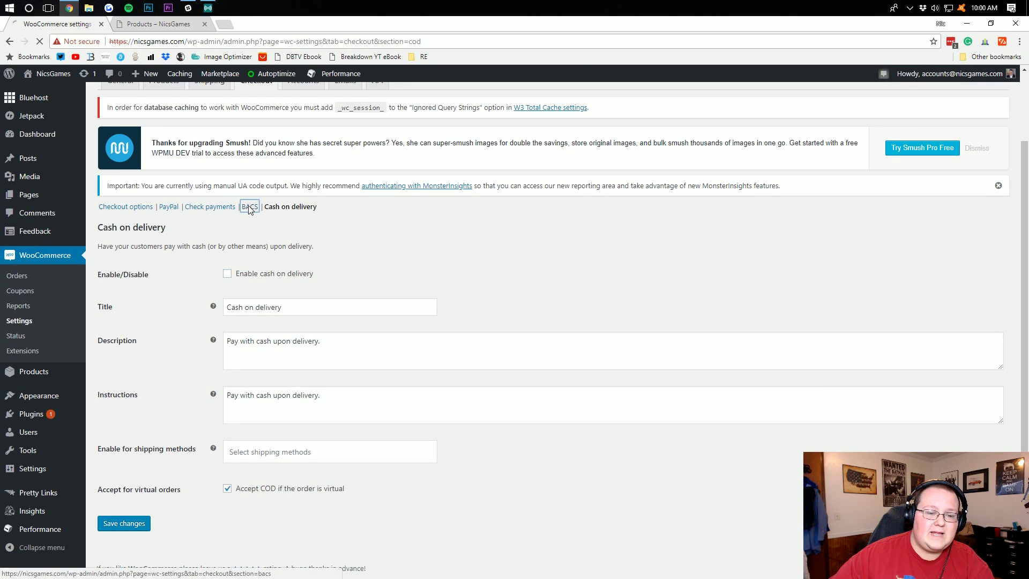
pyautogui.click(202, 207)
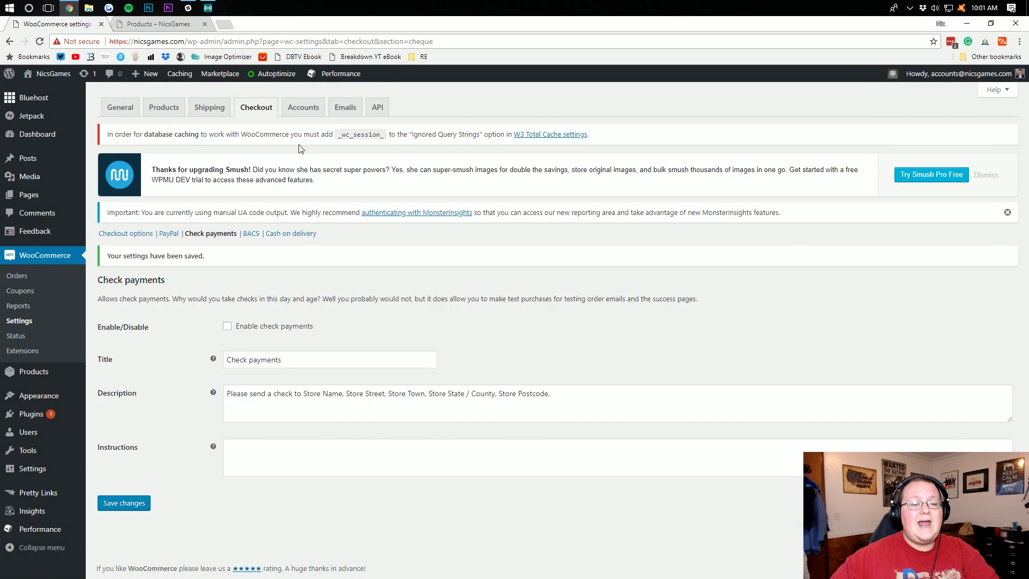
pyautogui.click(303, 161)
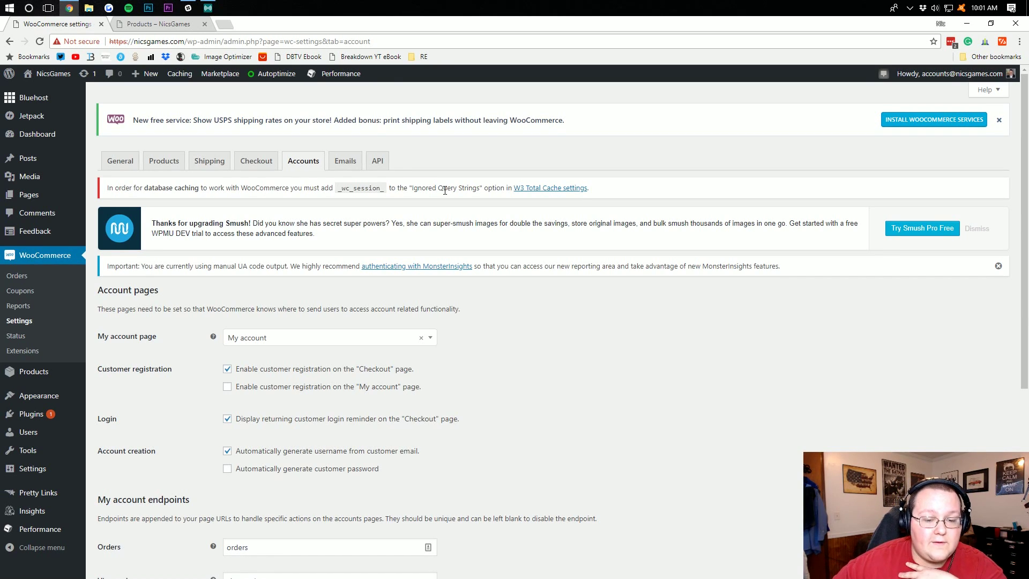
# Leave automatic customer password generation unchecked and save the Accounts settings
pyautogui.scroll(-3, 445, 190)
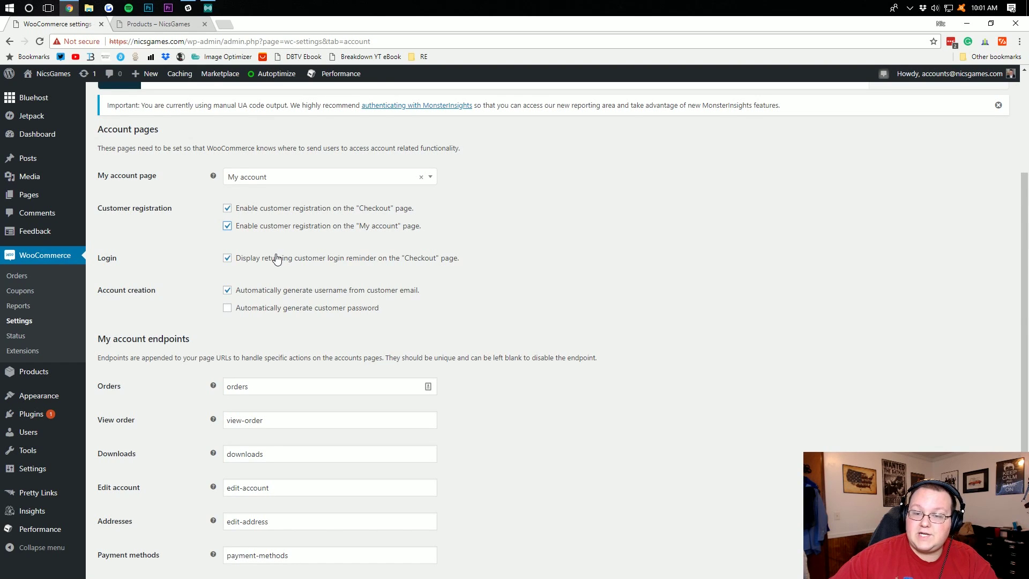
pyautogui.scroll(-1, 277, 262)
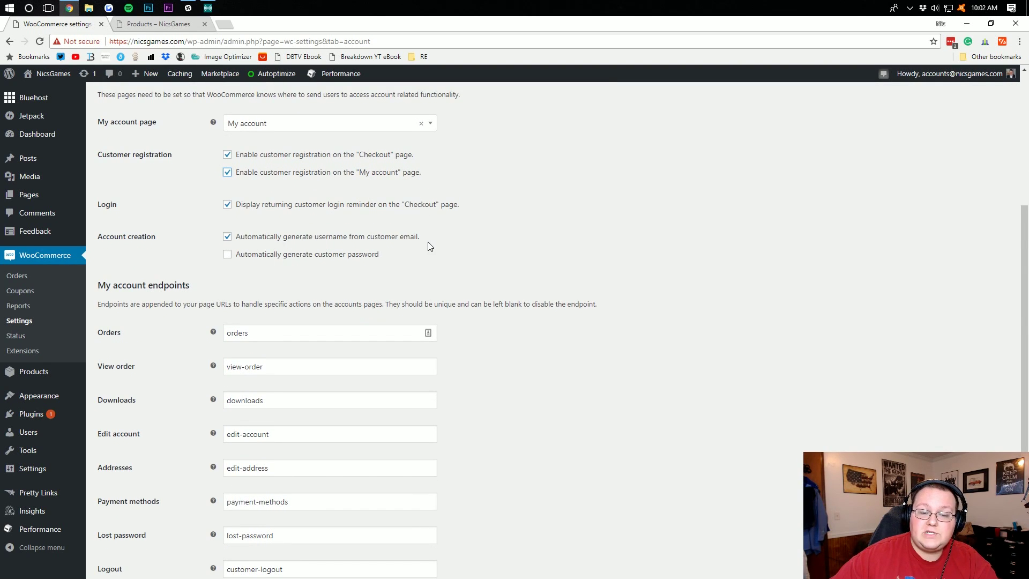
pyautogui.click(303, 255)
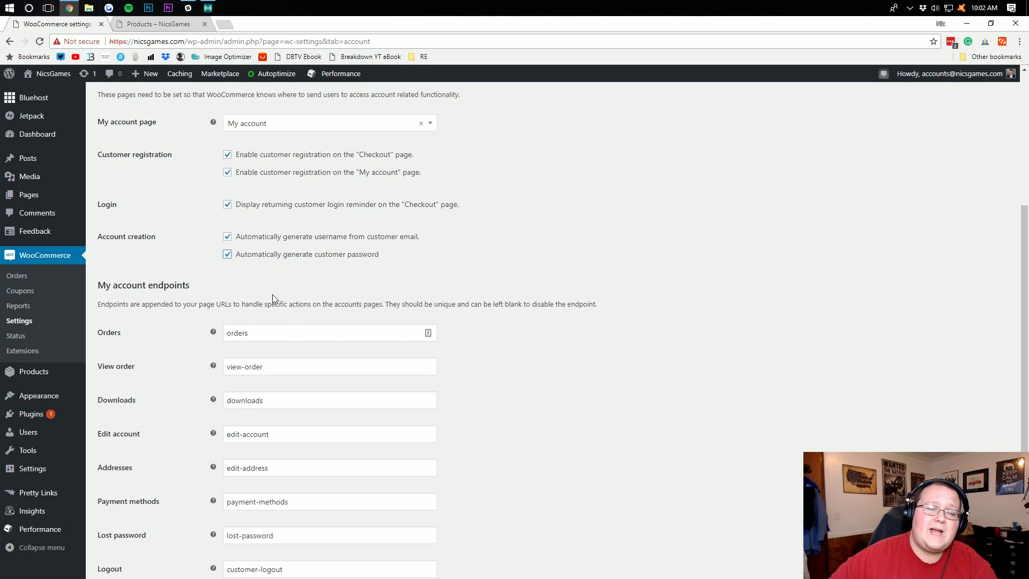
pyautogui.click(228, 256)
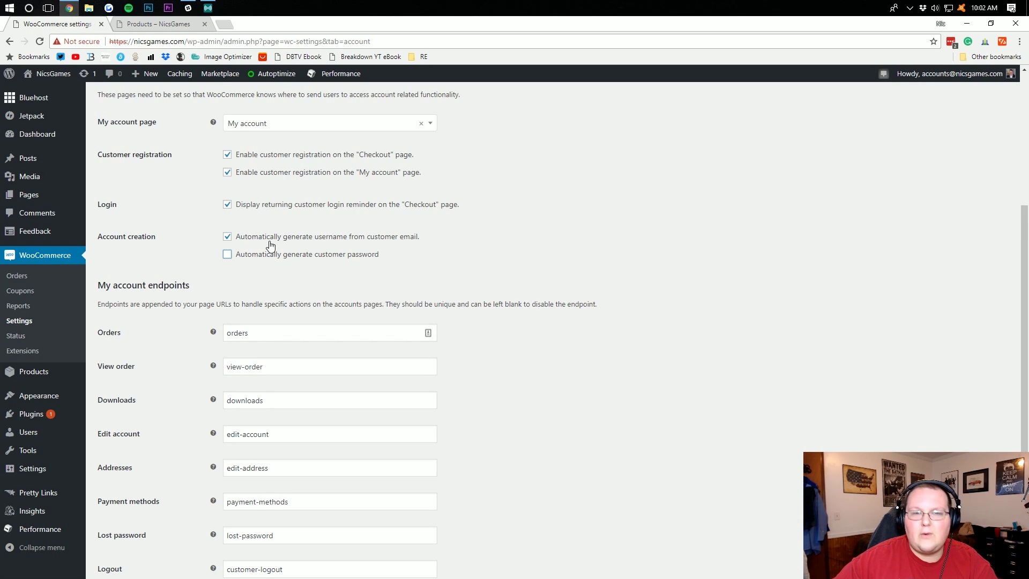
pyautogui.scroll(-2, 176, 269)
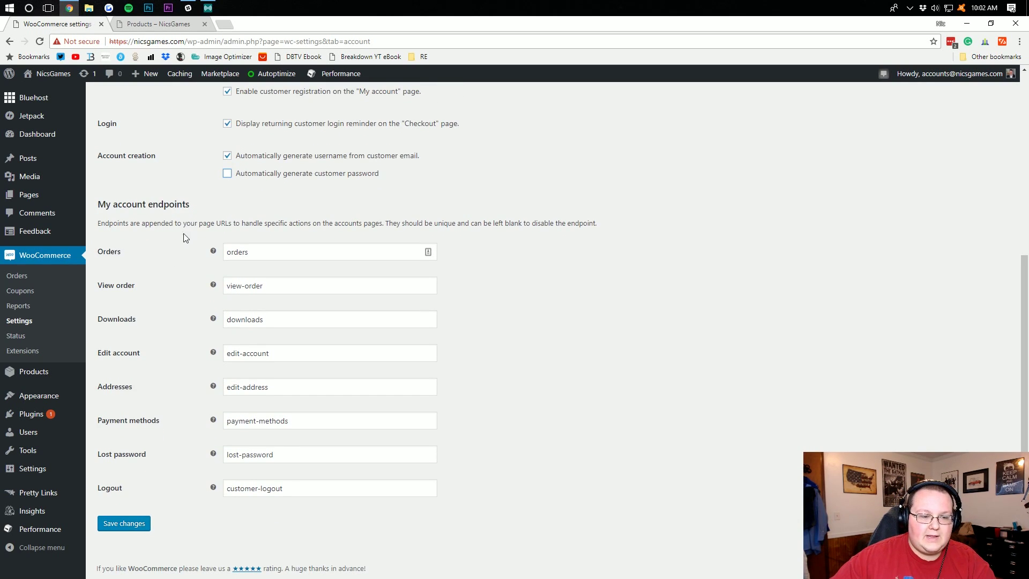
pyautogui.click(124, 523)
# Review email notifications: new, cancelled and failed orders go to the admin address, others to customers
pyautogui.moveTo(86, 382)
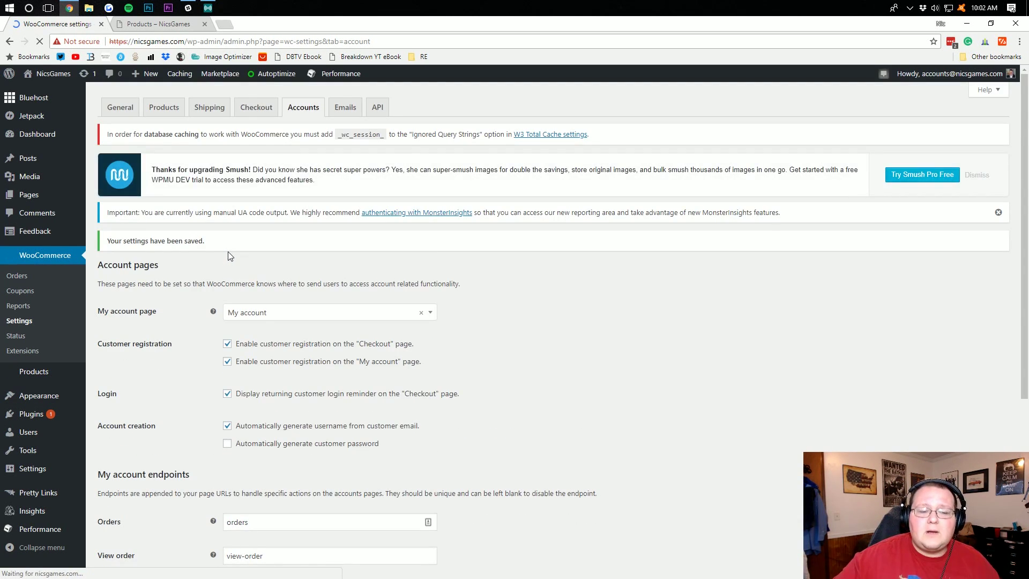
pyautogui.click(345, 160)
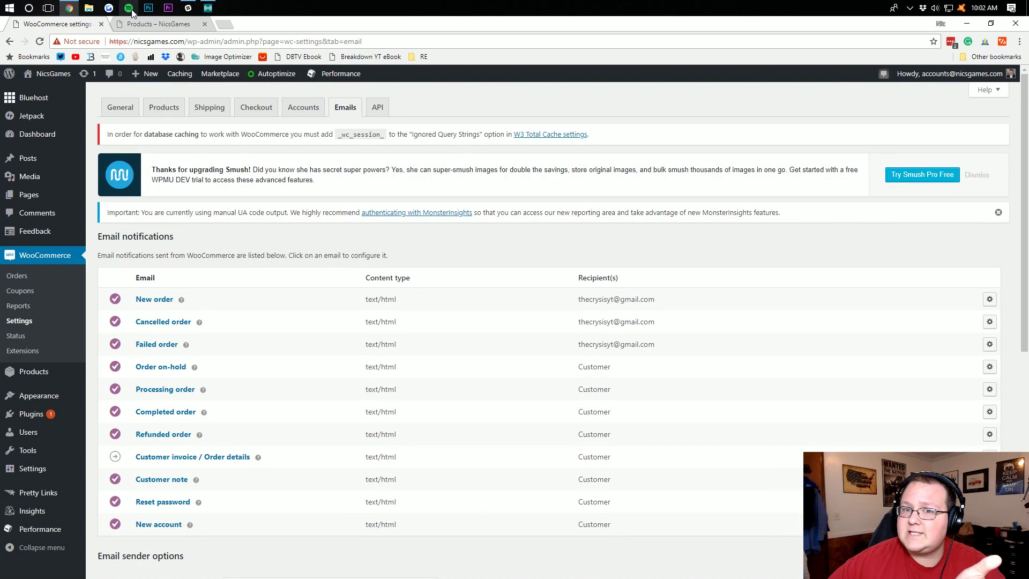
pyautogui.scroll(-7, 438, 139)
pyautogui.scroll(7, 409, 131)
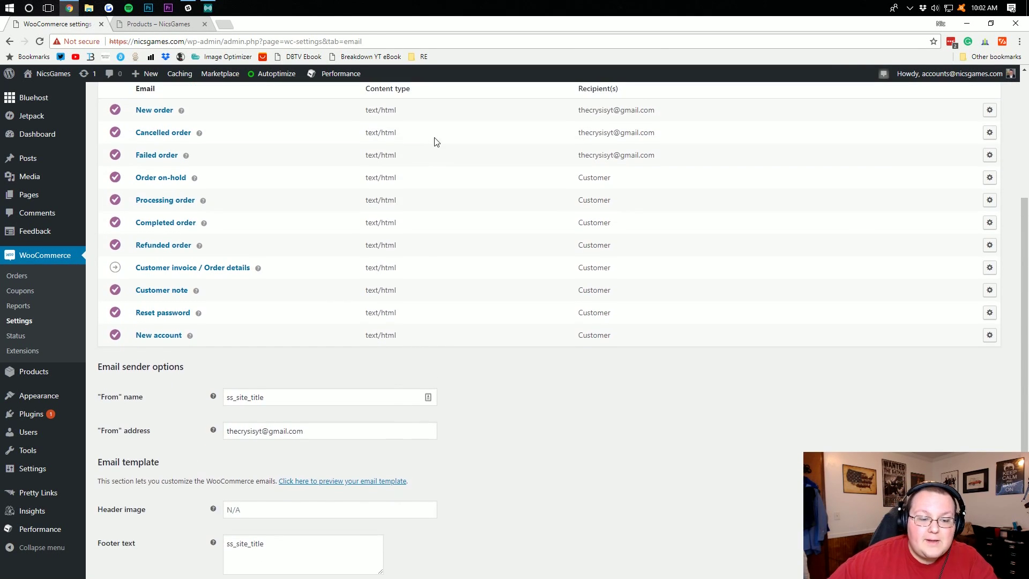
pyautogui.scroll(-2, 434, 289)
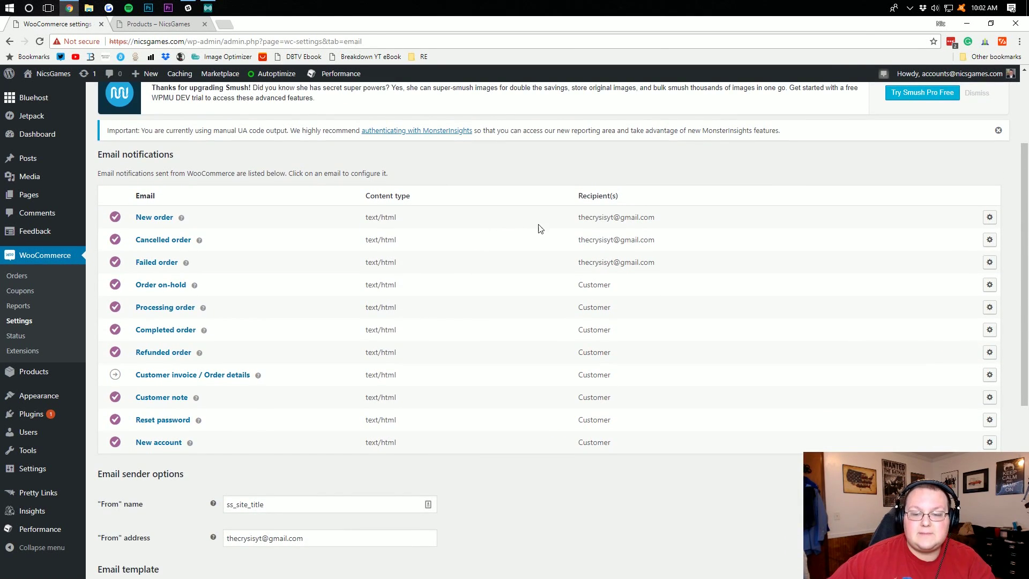
pyautogui.moveTo(202, 209); pyautogui.dragTo(584, 251)
pyautogui.click(622, 262)
pyautogui.moveTo(665, 261); pyautogui.dragTo(563, 260)
pyautogui.moveTo(658, 240); pyautogui.dragTo(551, 240)
pyautogui.moveTo(662, 218)
pyautogui.mouseDown()
pyautogui.moveTo(560, 228)
pyautogui.moveTo(680, 214)
pyautogui.moveTo(661, 223)
pyautogui.mouseUp()
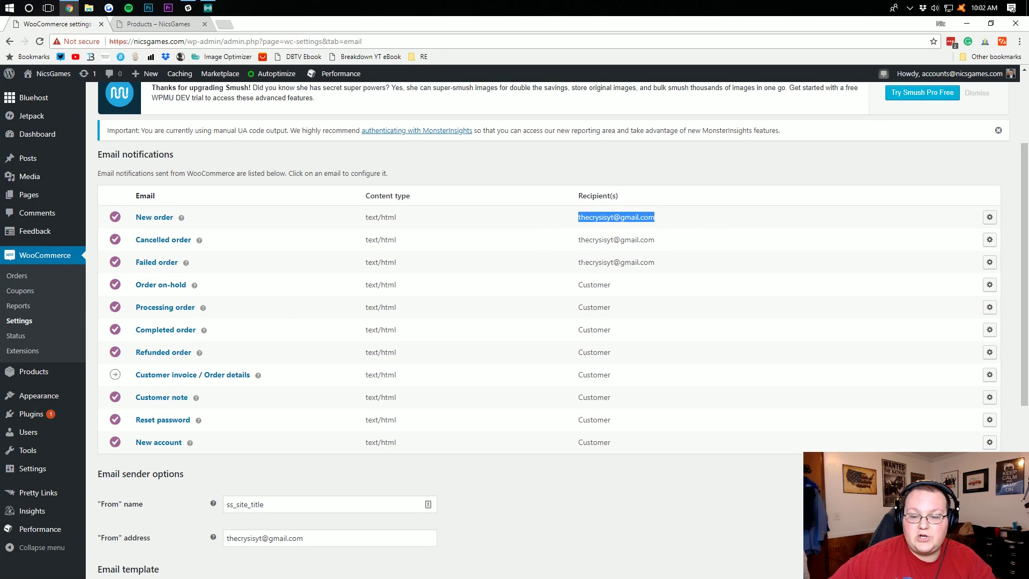
pyautogui.moveTo(573, 284); pyautogui.dragTo(548, 413)
pyautogui.click(466, 352)
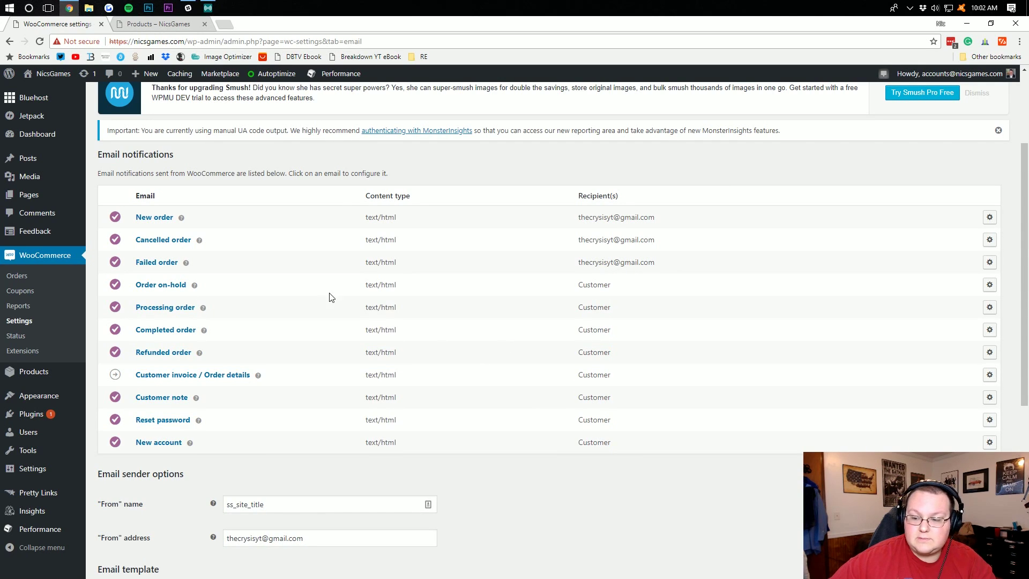
# Inspect the Completed order email's Subject, Email heading and HTML email type unchanged, then go back
pyautogui.click(988, 329)
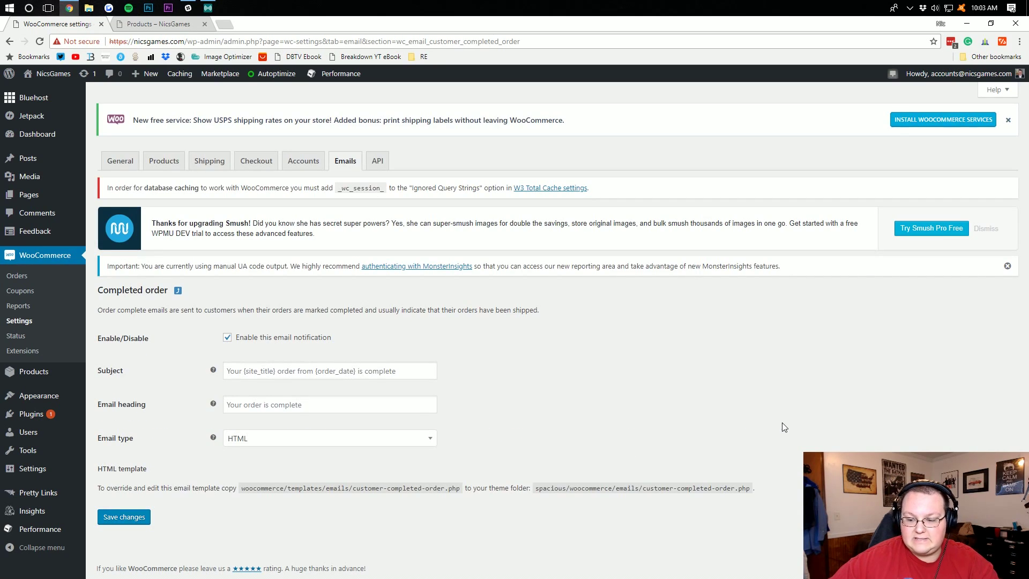
pyautogui.click(269, 375)
pyautogui.click(253, 405)
pyautogui.click(186, 437)
pyautogui.click(257, 440)
pyautogui.click(272, 440)
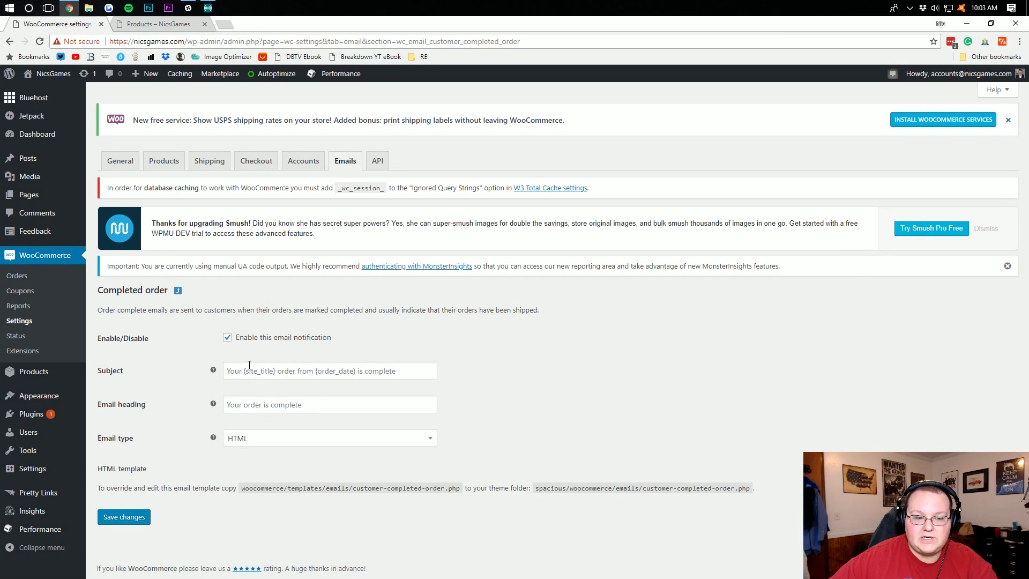
pyautogui.hotkey('alt', 'Left')
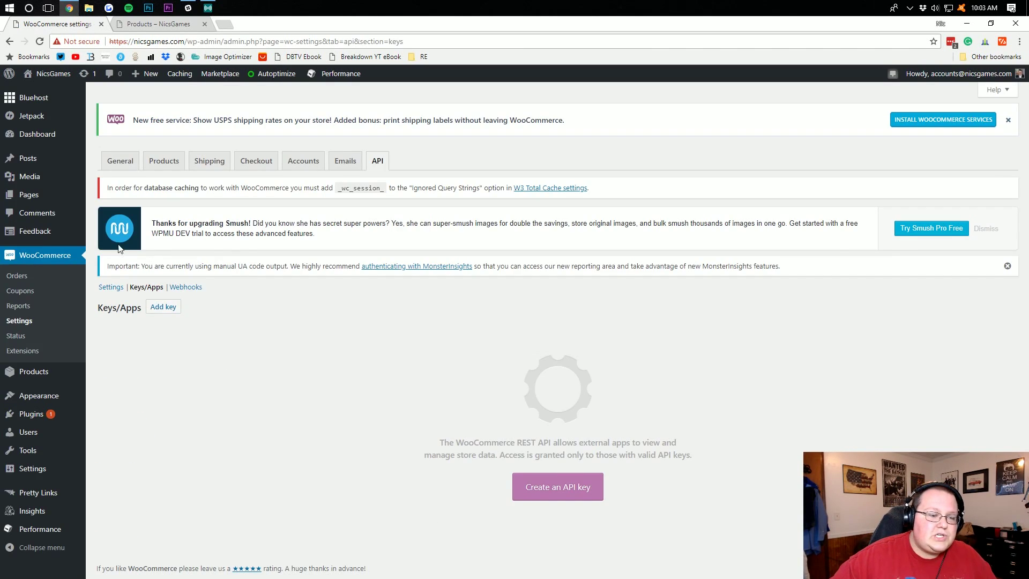
# Start a new product and name it 'New Product'
pyautogui.moveTo(35, 375)
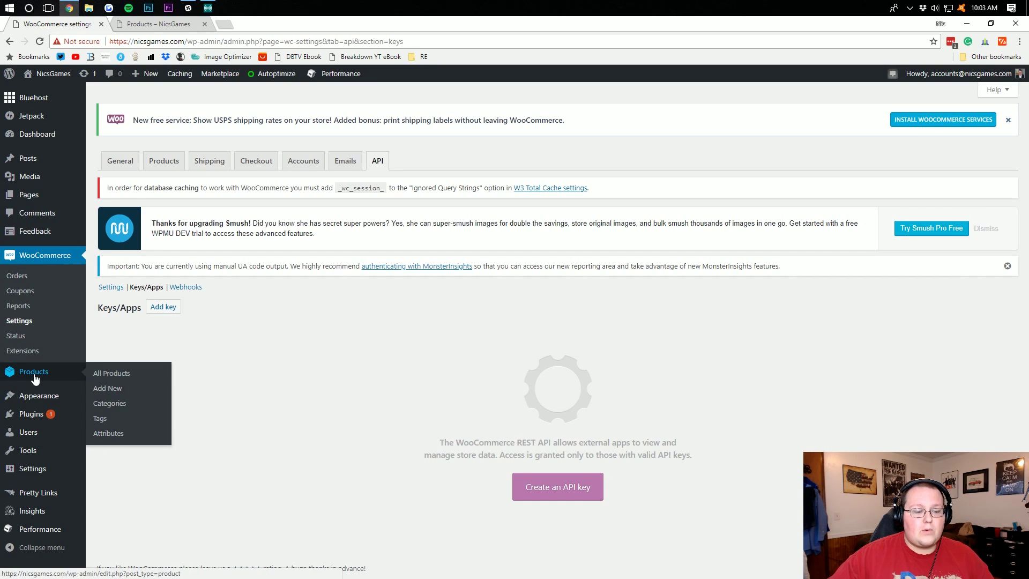
pyautogui.click(110, 388)
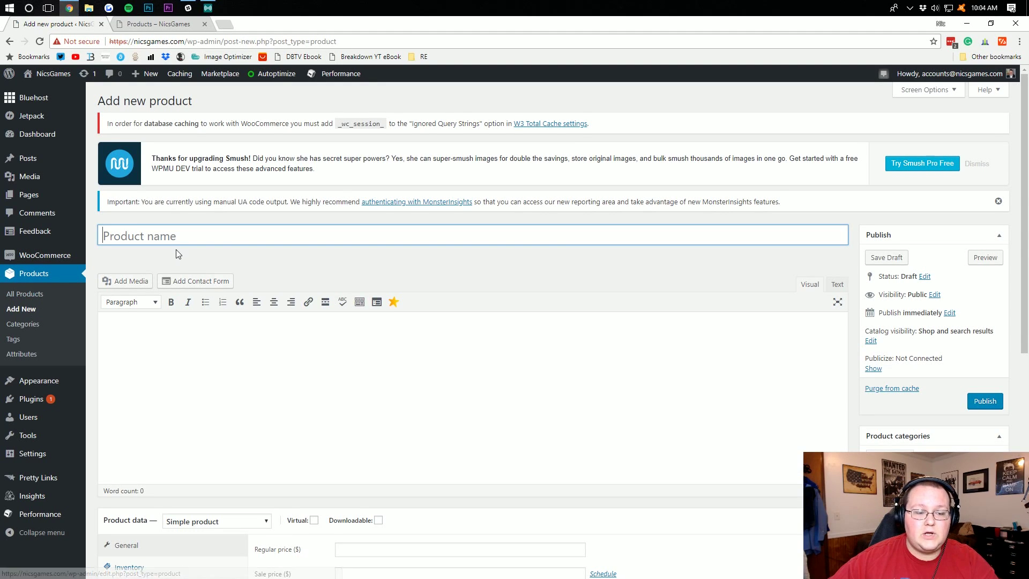
pyautogui.click(266, 239)
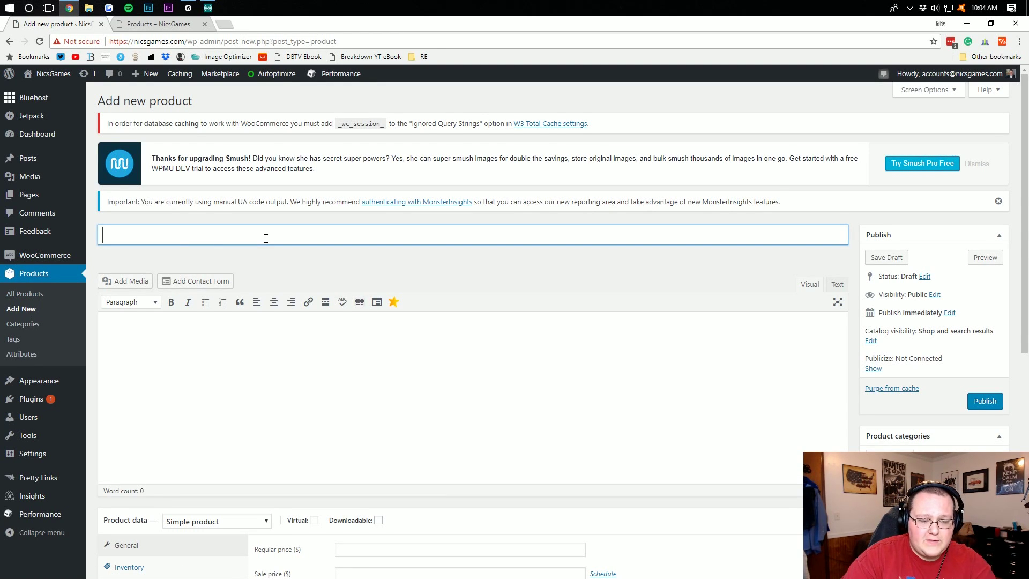
pyautogui.write('New Producty')
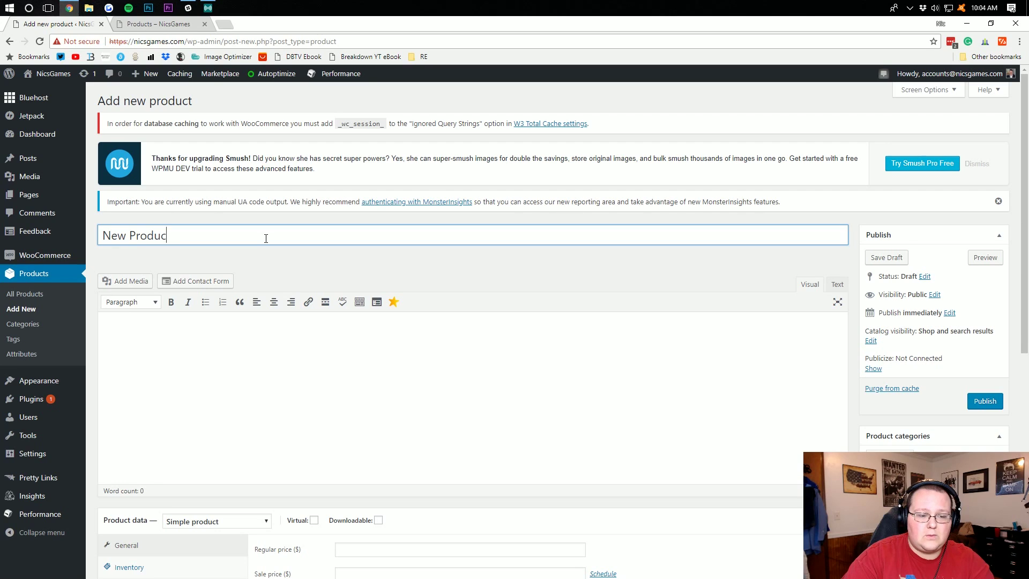
# Type placeholder 'Long description' text into the product description editor
pyautogui.click(269, 325)
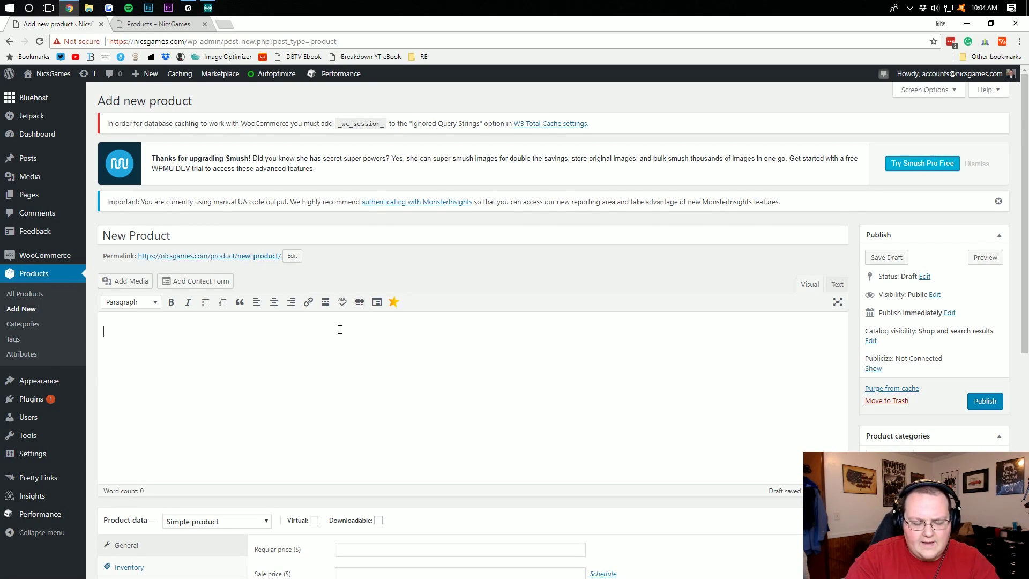
pyautogui.write('Tew')
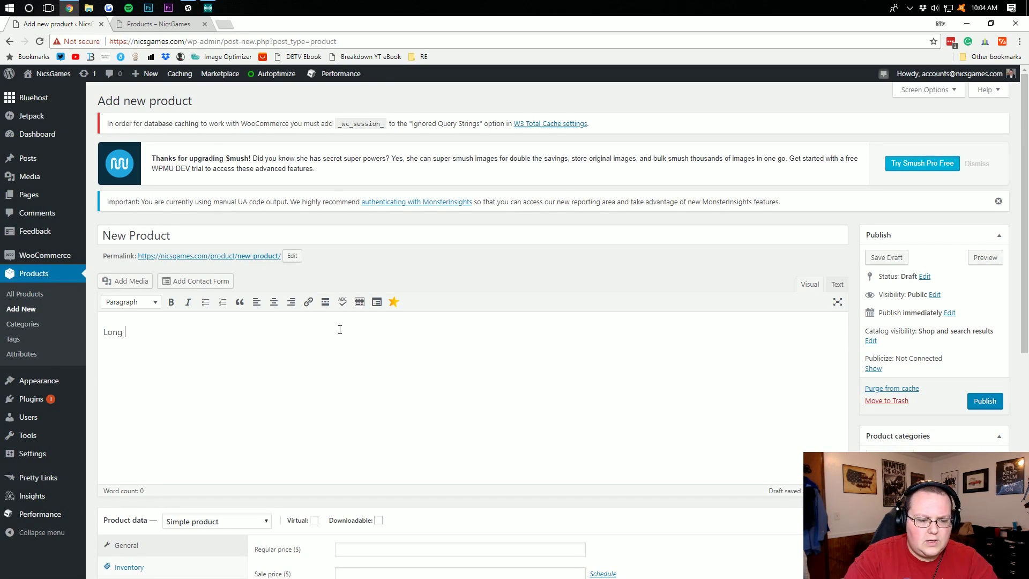
pyautogui.write('g description')
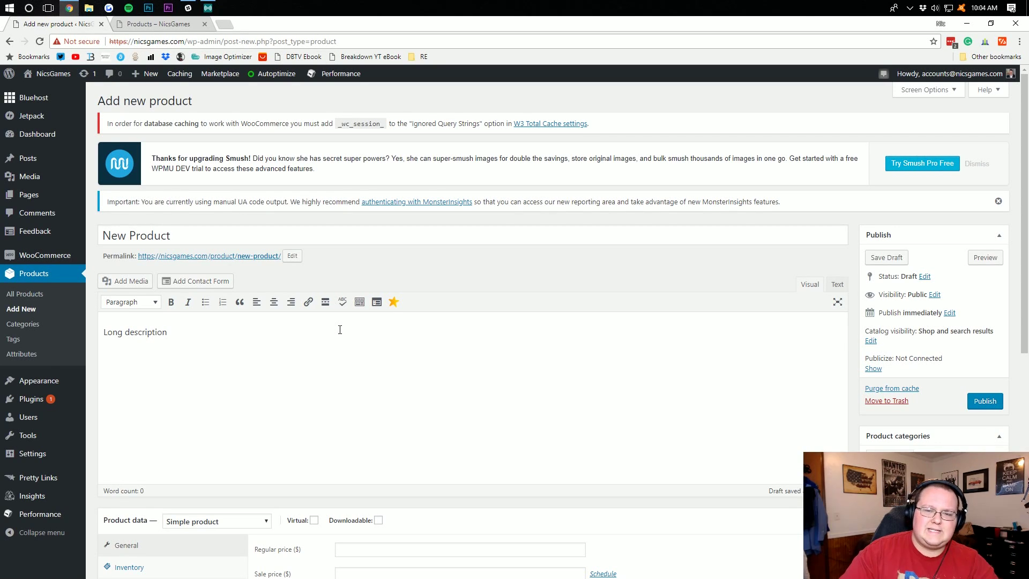
pyautogui.hotkey('shift', 'Left')
pyautogui.hotkey('shift', 'Left')
pyautogui.hotkey('shift', 'Left')
pyautogui.hotkey('shift', 'Left')
pyautogui.hotkey('shift', 'Left')
pyautogui.hotkey('shift', 'Left')
pyautogui.hotkey('shift', 'Left')
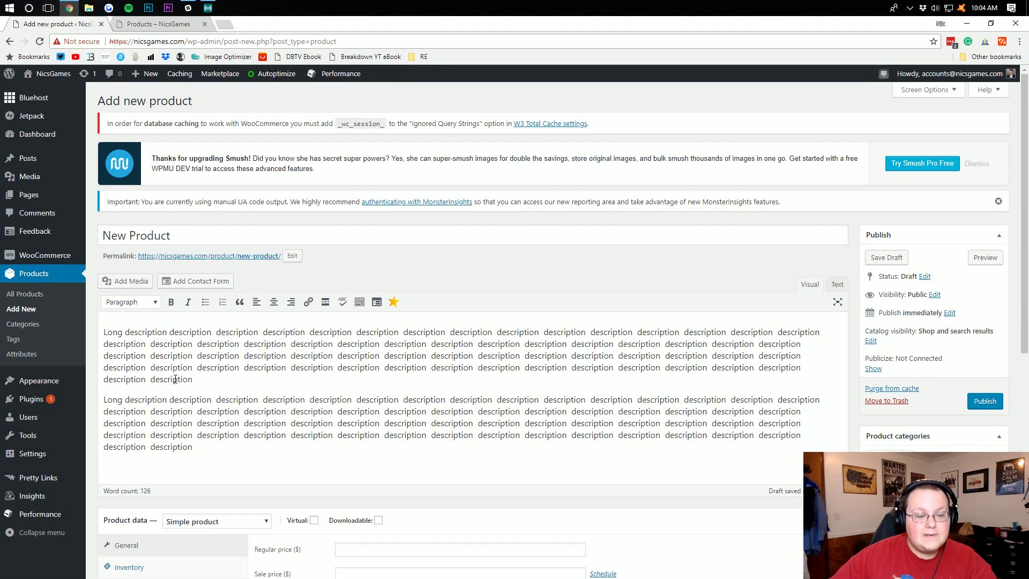
pyautogui.scroll(-5, 175, 379)
# Mark the product Virtual and Downloadable, and inspect the download expiry field
pyautogui.scroll(1, 271, 336)
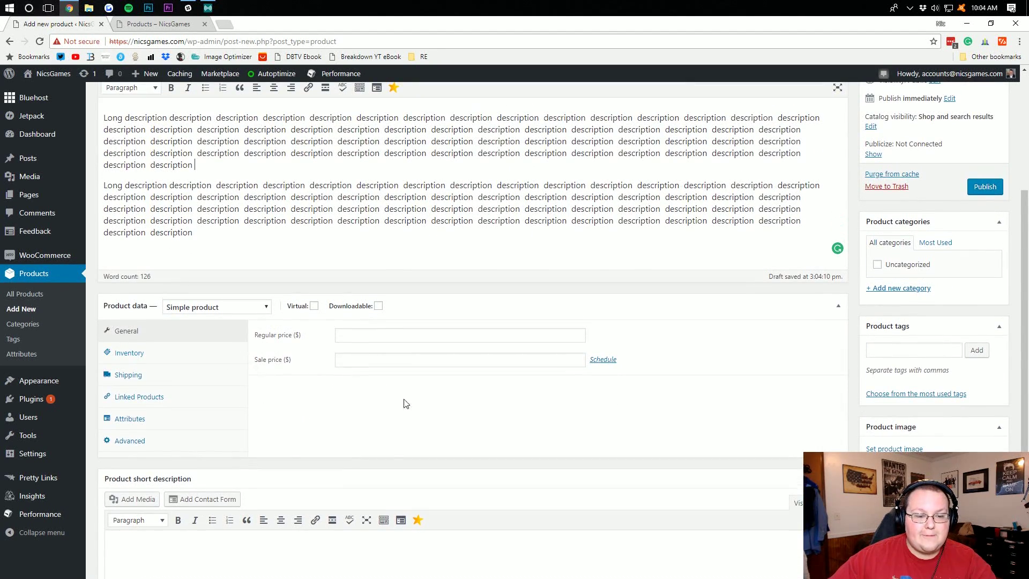
pyautogui.click(315, 307)
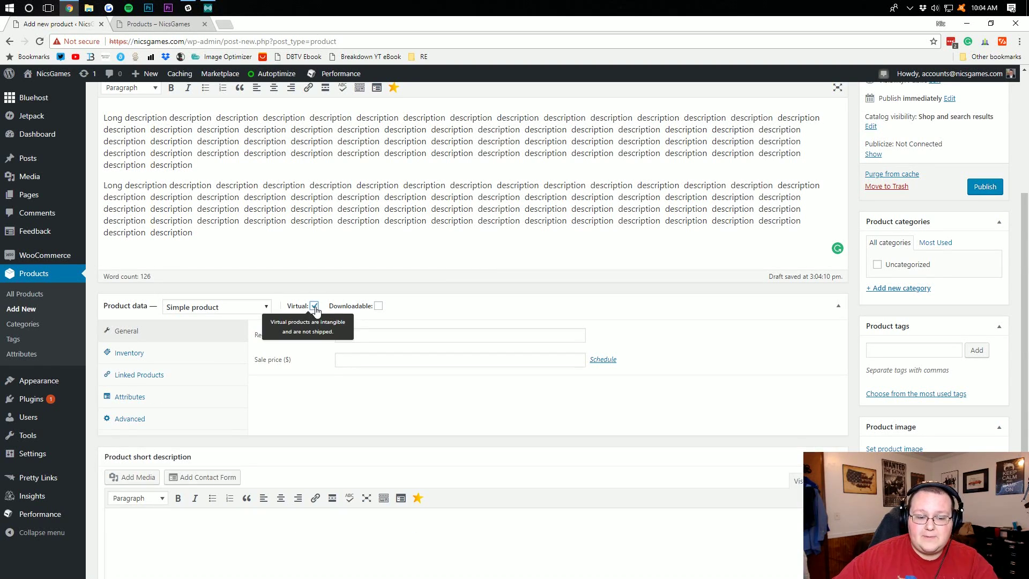
pyautogui.click(379, 306)
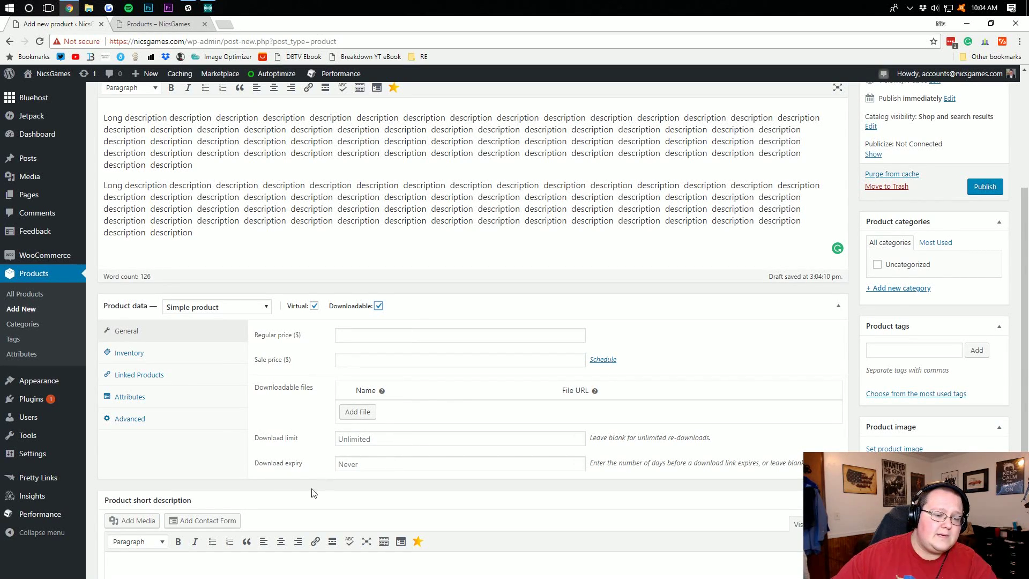
pyautogui.click(369, 464)
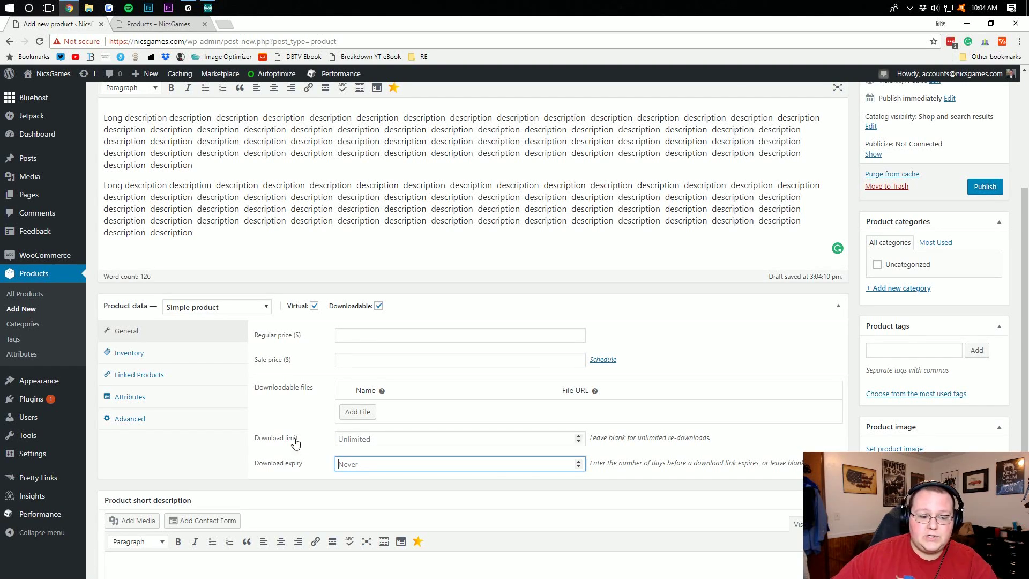
# Review the Inventory, Linked Products, Attributes and Advanced tabs, then uncheck Virtual
pyautogui.click(220, 356)
pyautogui.click(207, 375)
pyautogui.click(172, 397)
pyautogui.click(159, 332)
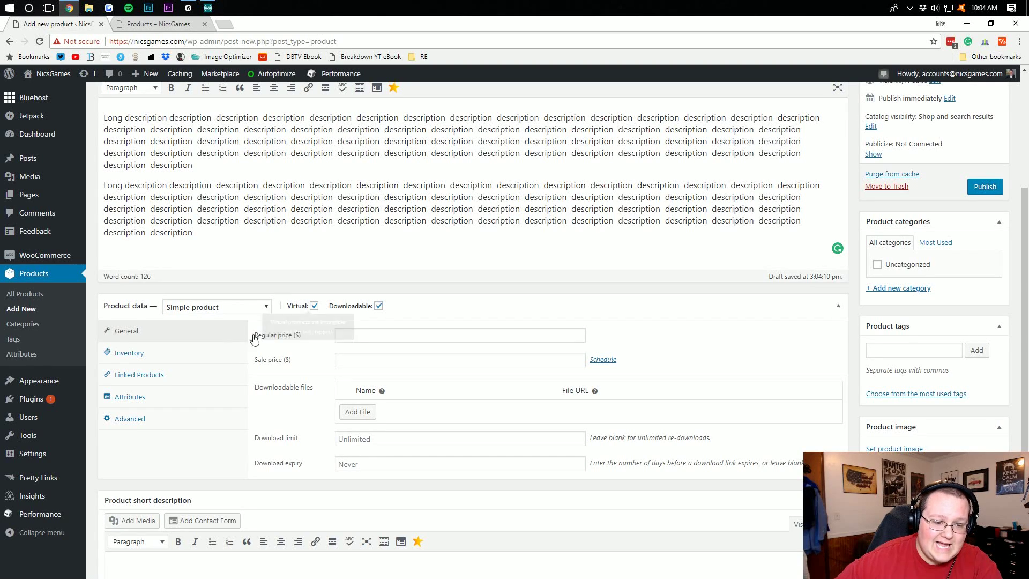
pyautogui.click(189, 353)
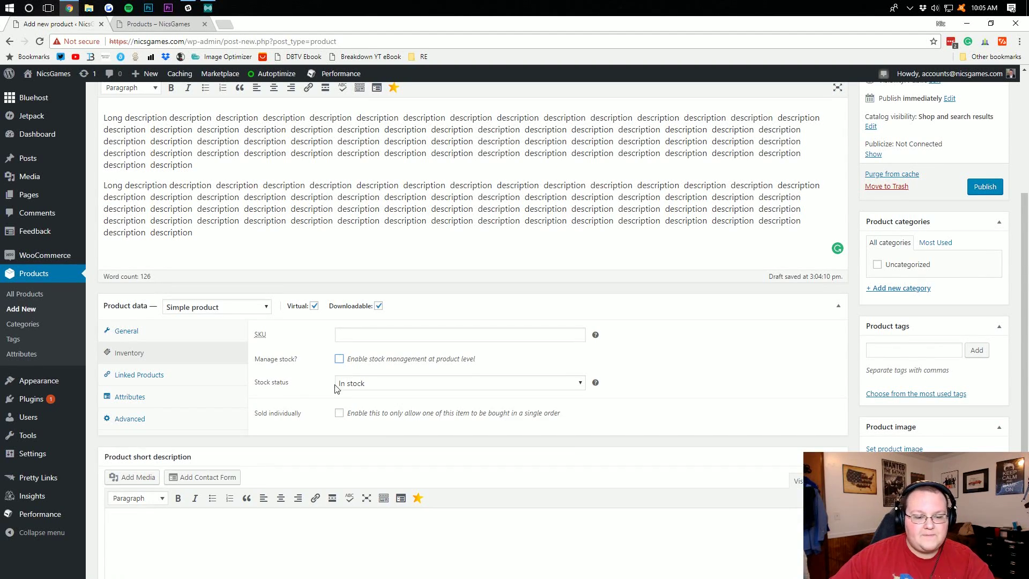
pyautogui.click(162, 377)
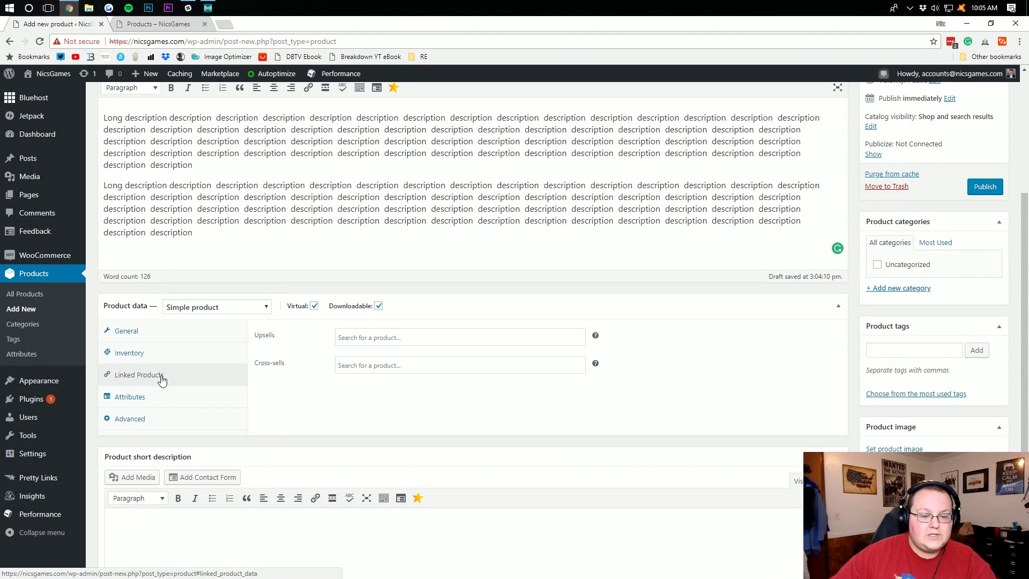
pyautogui.click(166, 408)
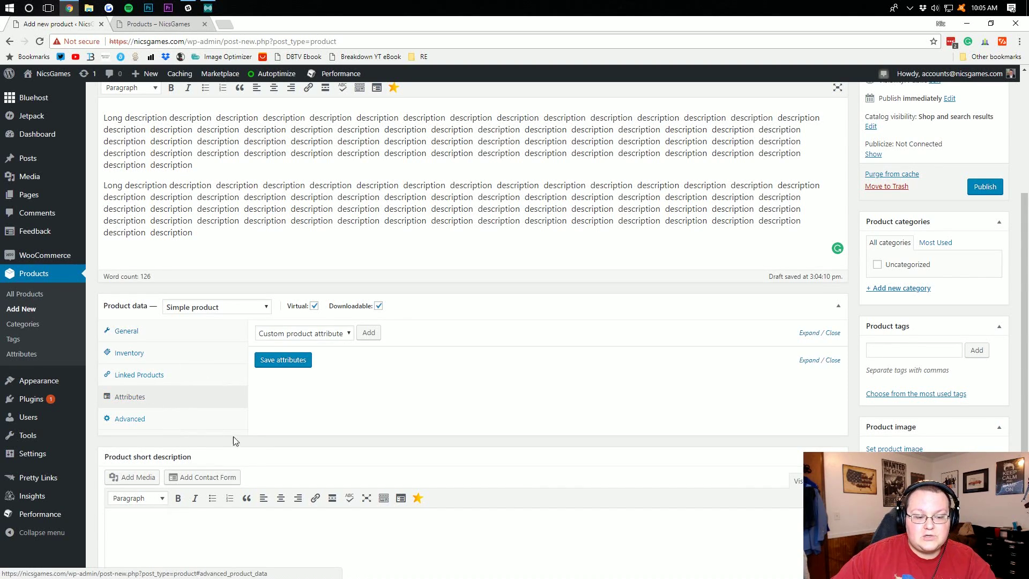
pyautogui.click(130, 424)
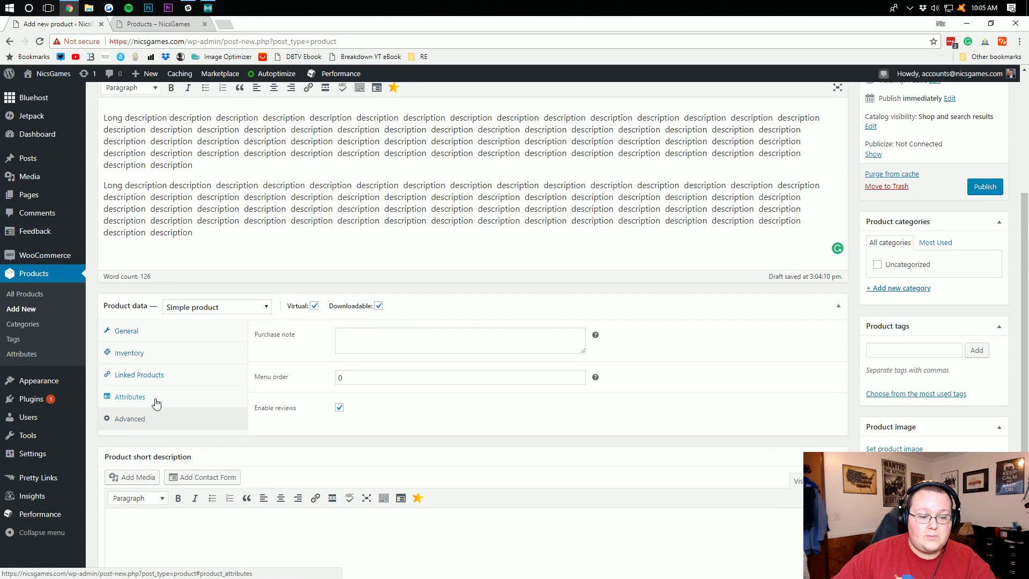
pyautogui.click(143, 333)
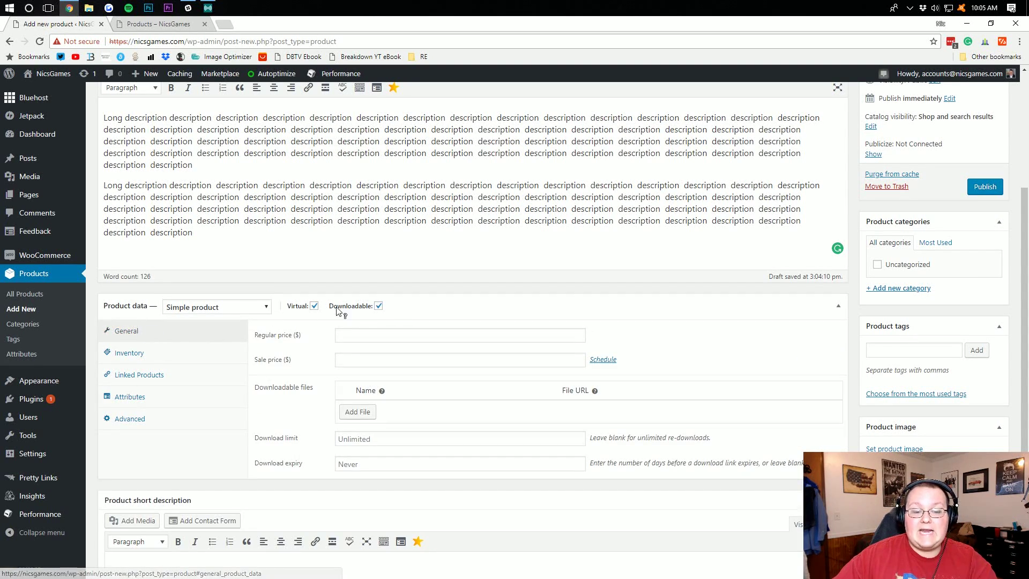
pyautogui.click(313, 307)
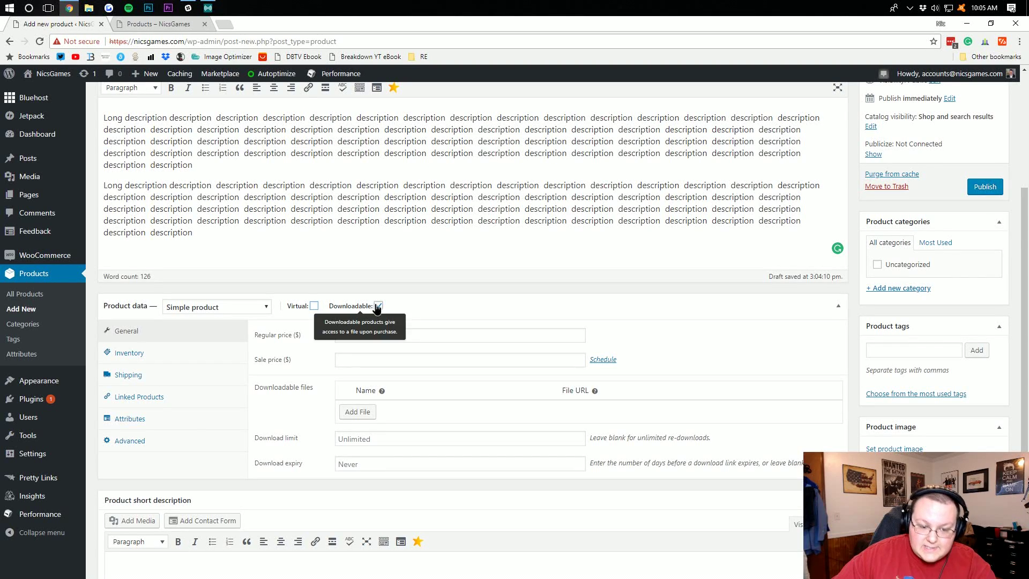
# Uncheck Downloadable and set regular price 9.99 with sale price 8.99
pyautogui.click(377, 306)
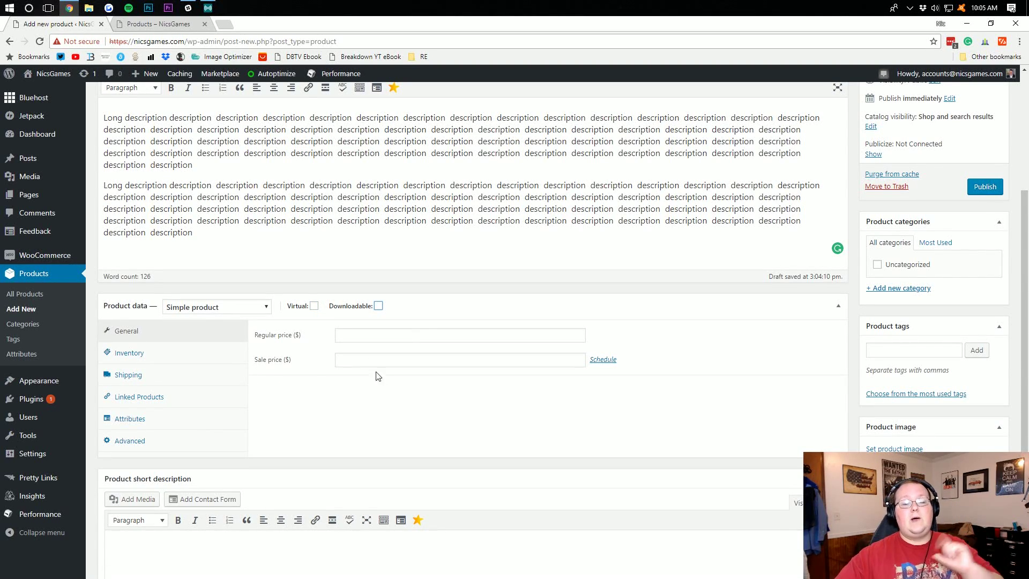
pyautogui.click(536, 336)
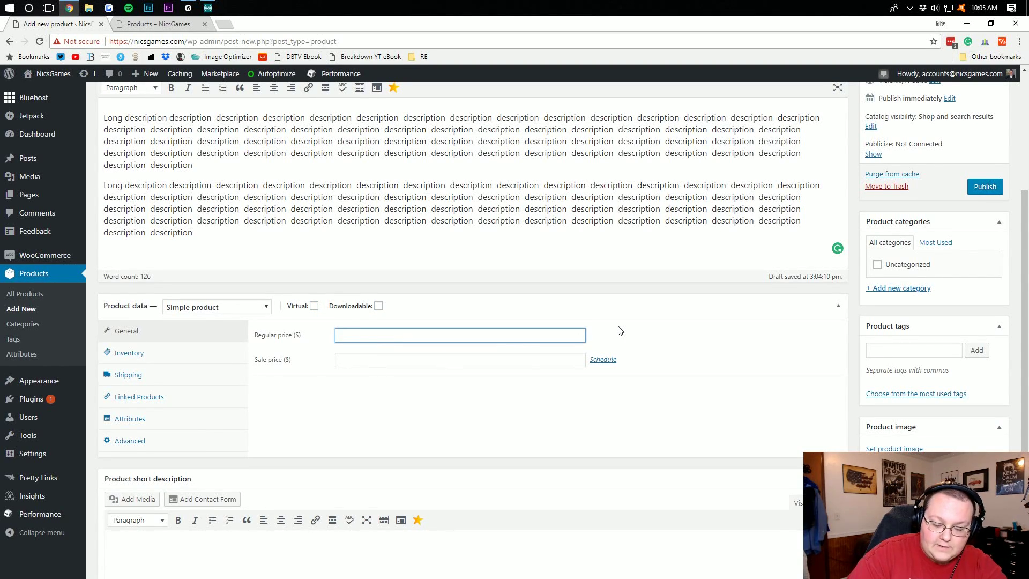
pyautogui.write('9.99')
pyautogui.press('Tab')
pyautogui.write('9.99')
pyautogui.moveTo(375, 360); pyautogui.dragTo(332, 360)
pyautogui.write('8.')
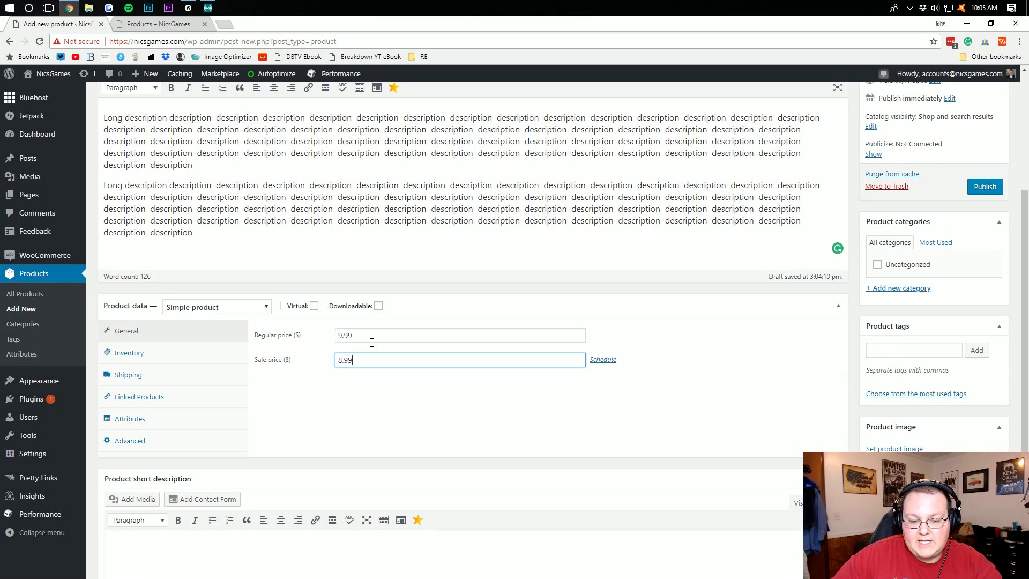
pyautogui.write('99')
pyautogui.hotkey('shift', 'Tab')
pyautogui.press('Tab')
pyautogui.click(648, 408)
# Schedule the sale from 2018-02-01 to 2018-02-28
pyautogui.click(604, 359)
pyautogui.click(412, 385)
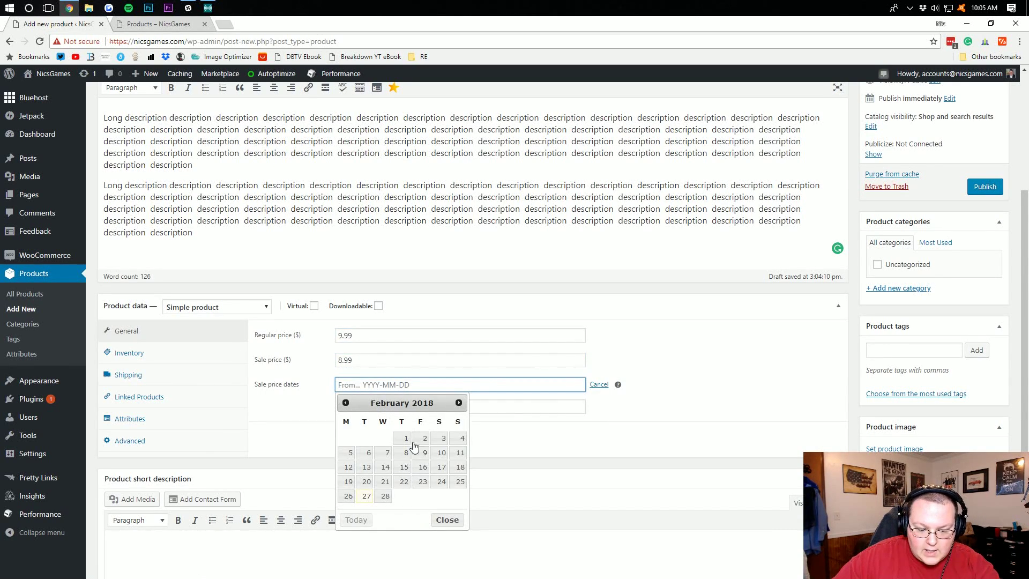
pyautogui.click(406, 438)
pyautogui.click(406, 407)
pyautogui.click(385, 518)
# Turn on Manage stock with a stock quantity of 100
pyautogui.click(205, 356)
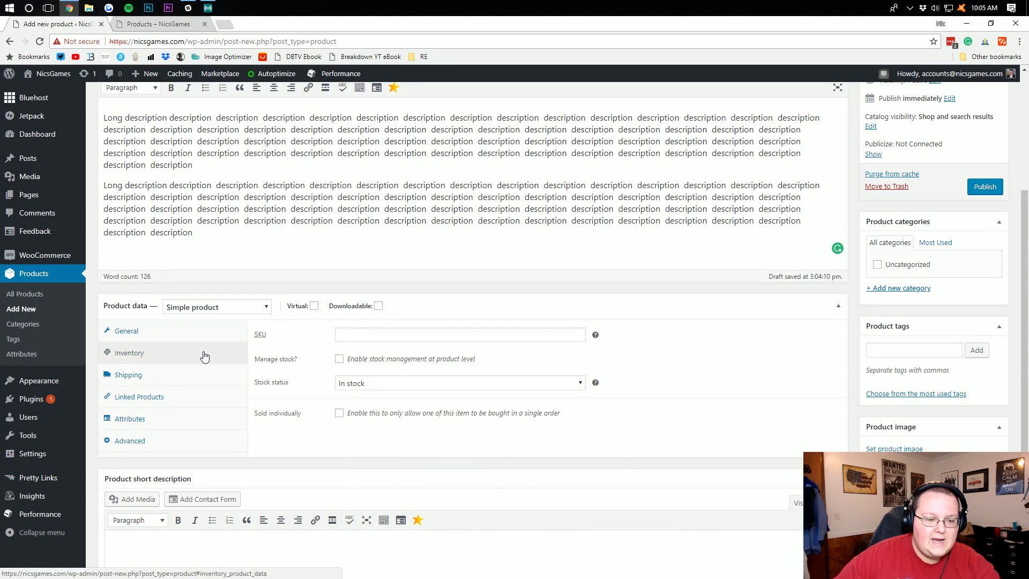
pyautogui.click(339, 360)
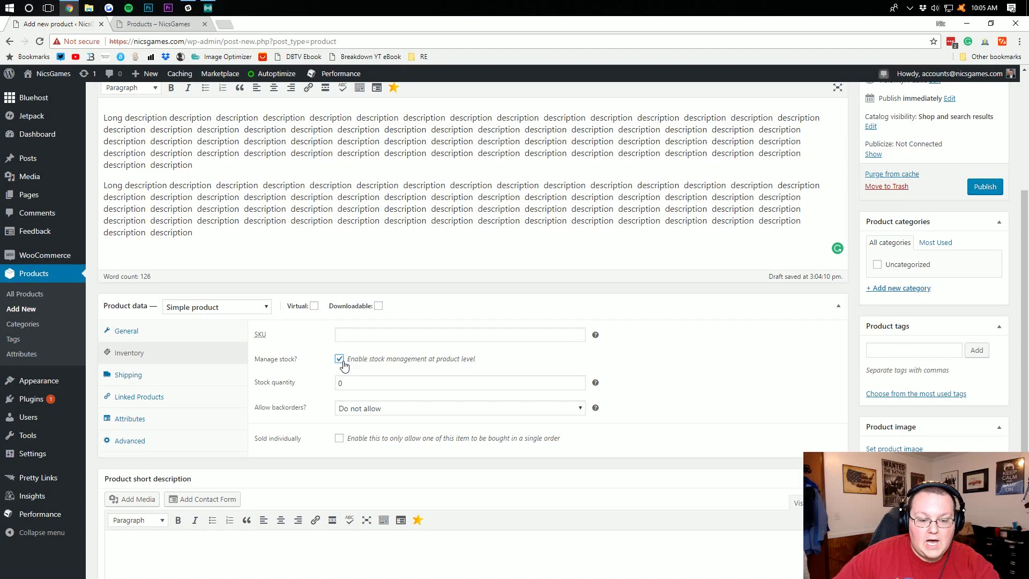
pyautogui.doubleClick(392, 388)
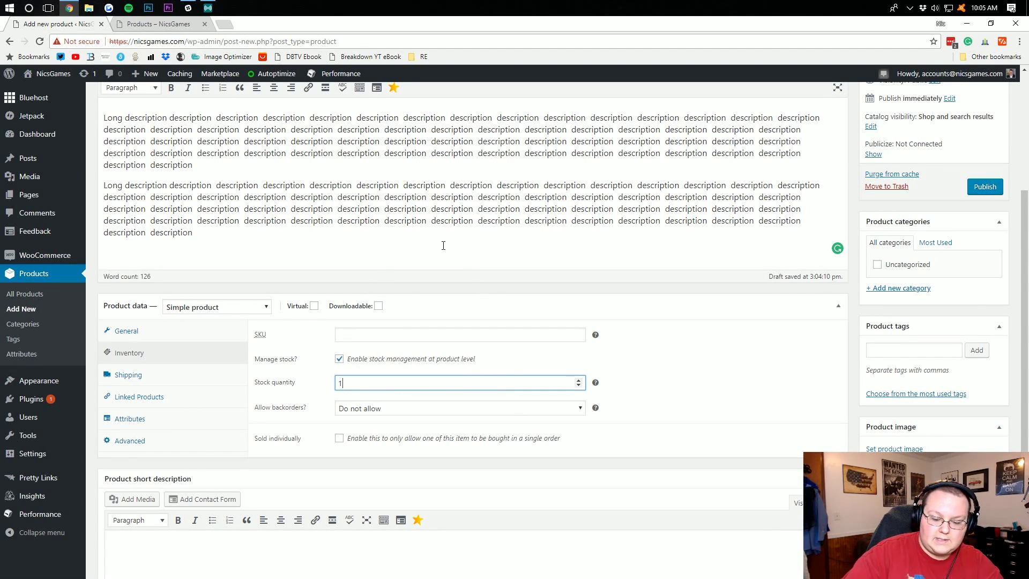
pyautogui.click(648, 374)
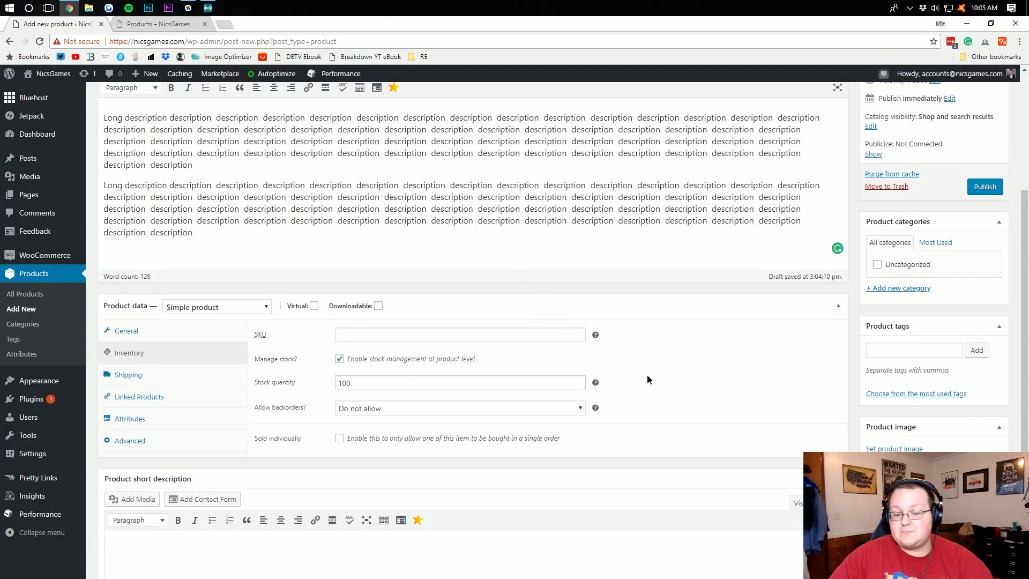
pyautogui.click(188, 371)
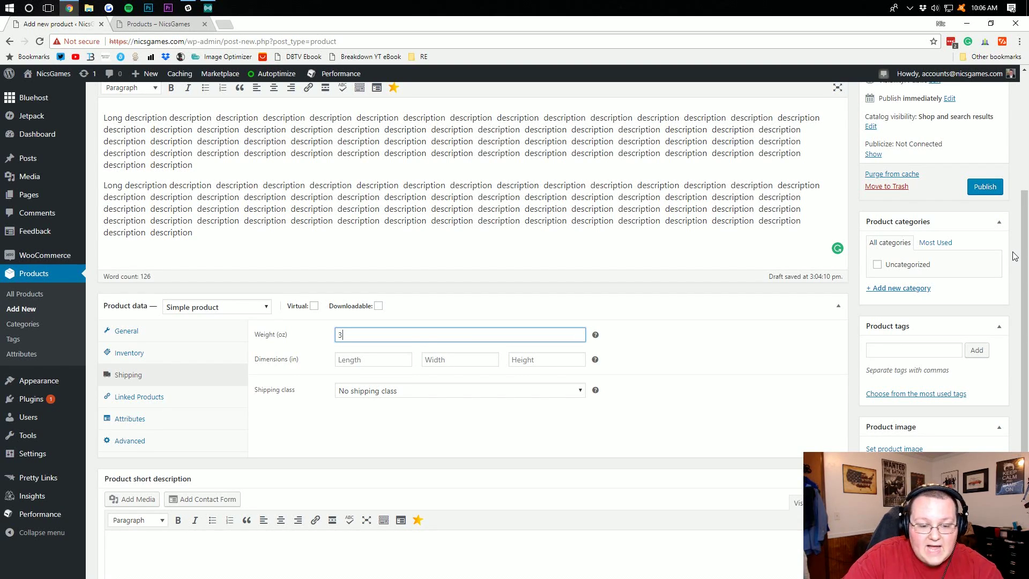
# Enter length 3, width 4 and height 7 inches, leaving the shipping class unchanged
pyautogui.press('Tab')
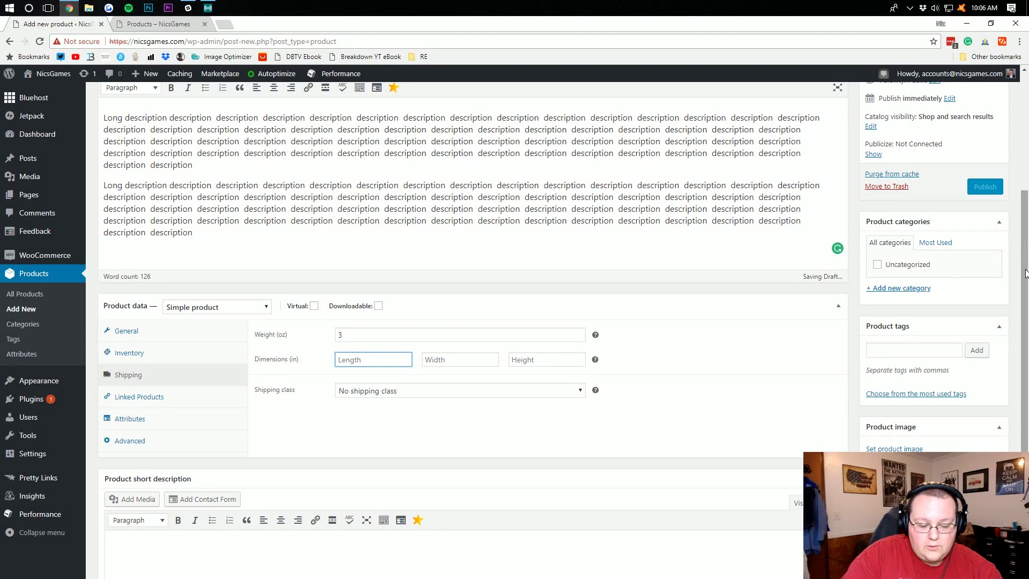
pyautogui.write('3')
pyautogui.press('Tab')
pyautogui.write('4')
pyautogui.press('Tab')
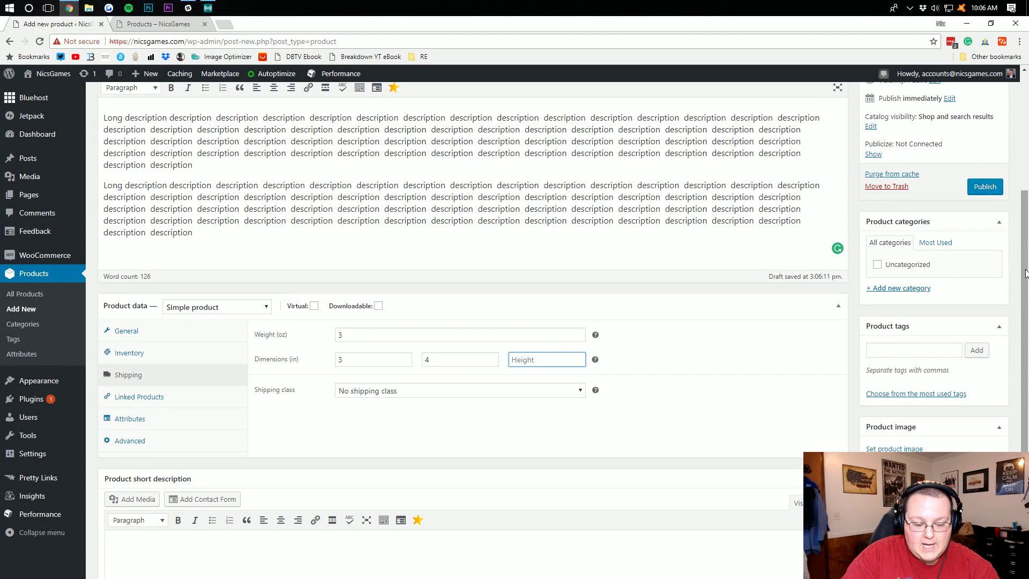
pyautogui.write('7')
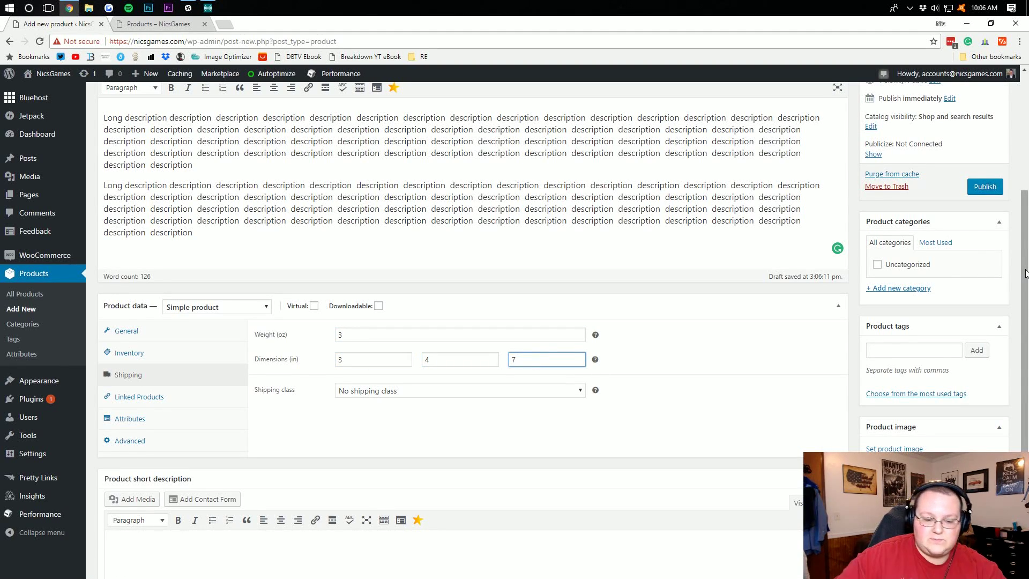
pyautogui.click(551, 391)
pyautogui.click(512, 456)
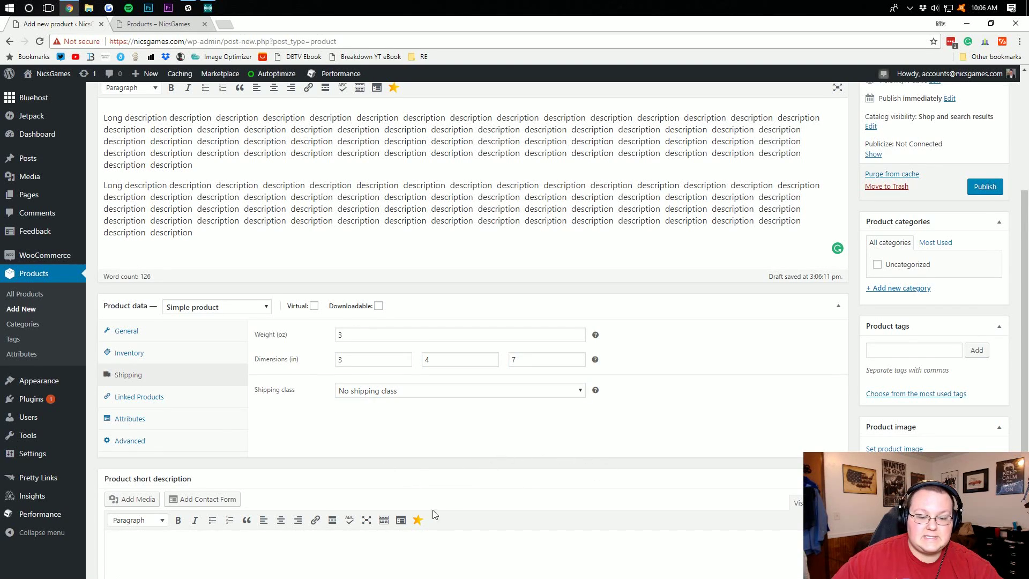
pyautogui.click(194, 400)
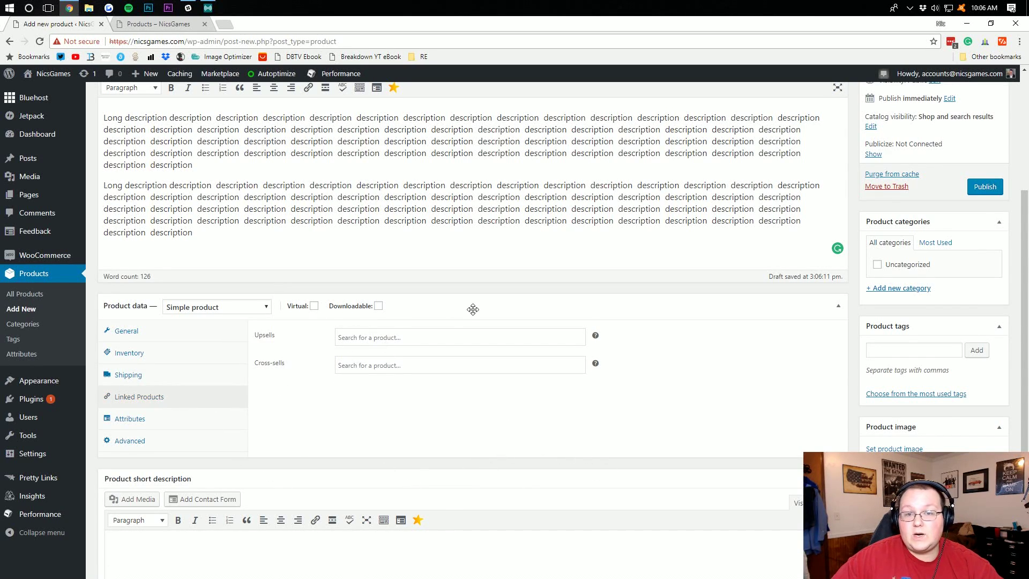
# Search 'tes' in Upsells and add Test Product (#11)
pyautogui.click(424, 337)
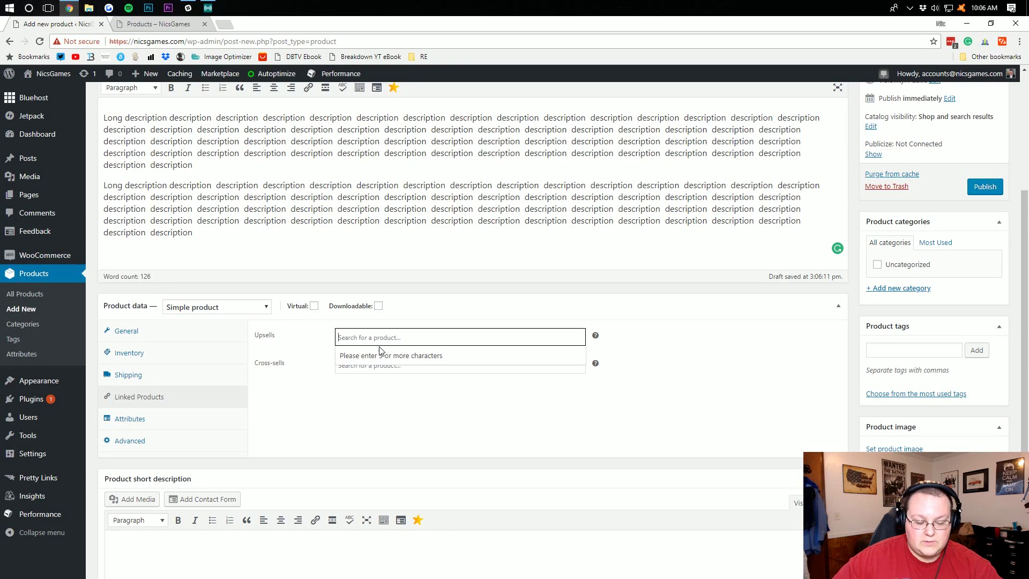
pyautogui.write('tes')
pyautogui.click(422, 358)
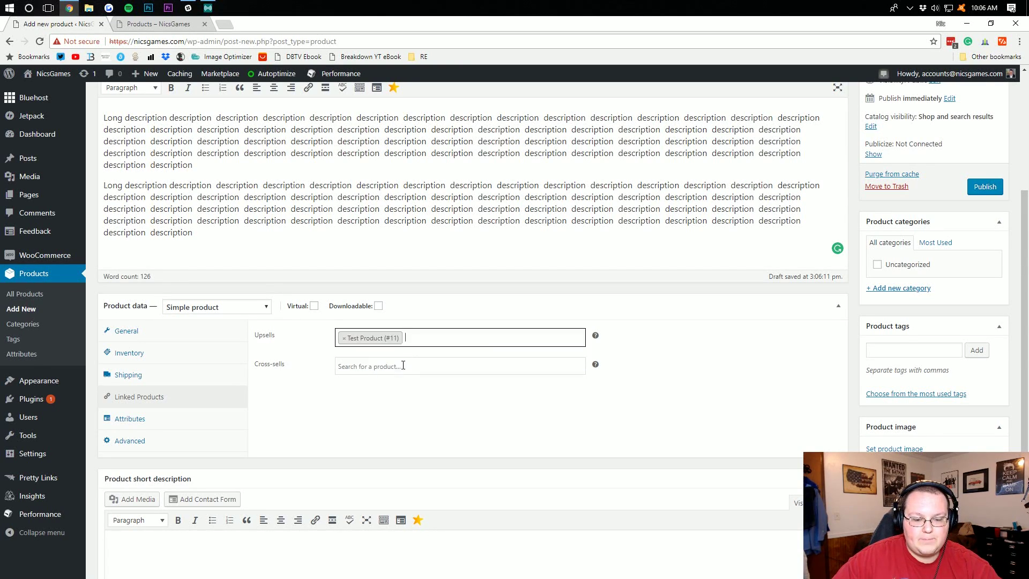
# Review the Attributes and Advanced tabs, leaving attribute type and menu order 0 unchanged
pyautogui.click(200, 429)
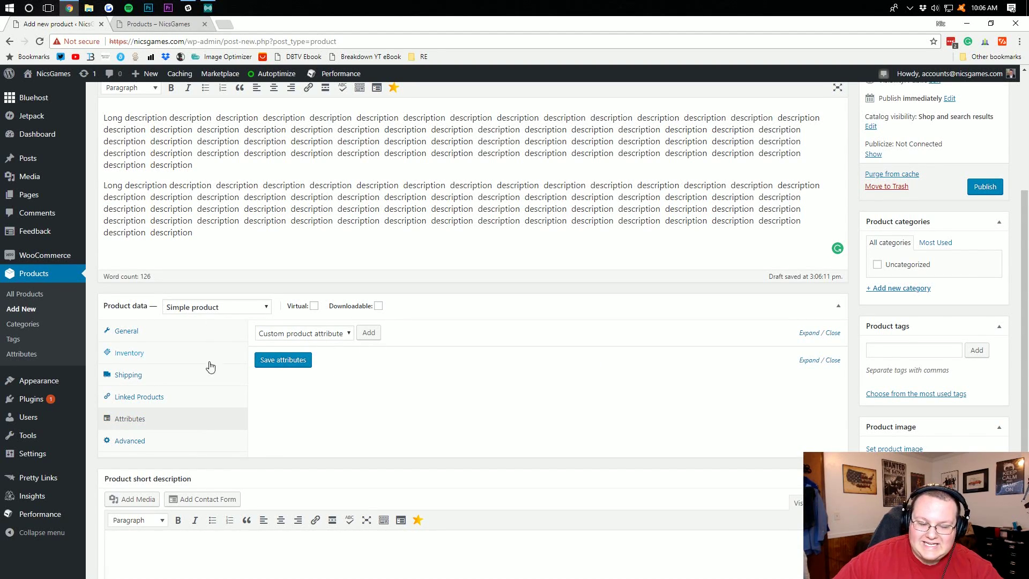
pyautogui.click(292, 335)
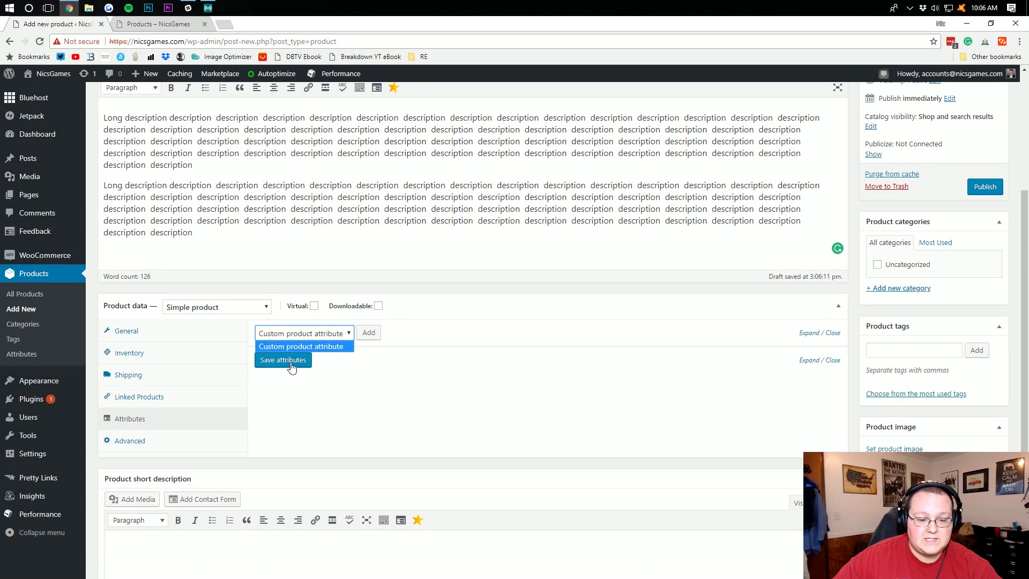
pyautogui.click(290, 346)
pyautogui.click(126, 443)
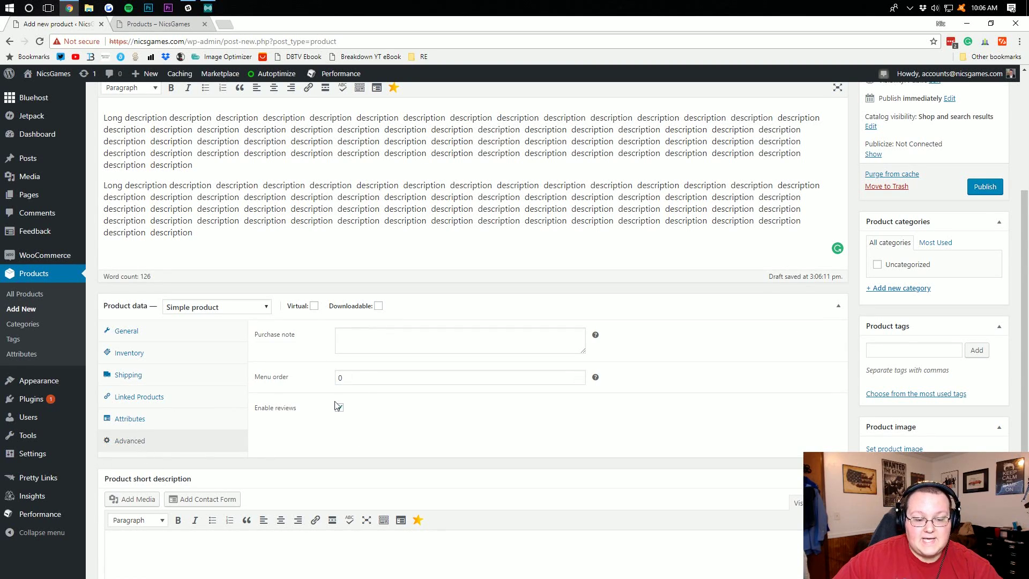
pyautogui.click(260, 377)
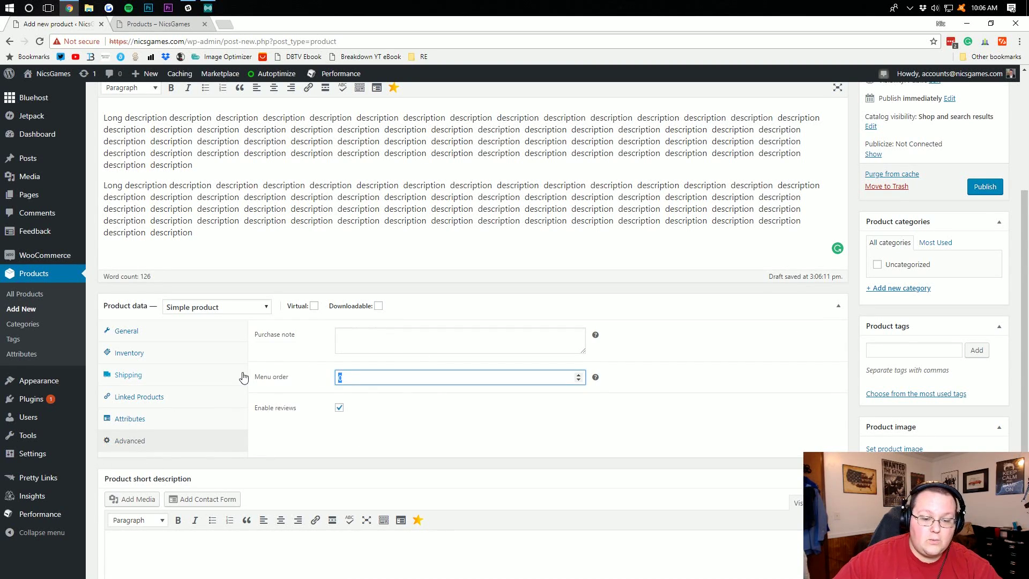
pyautogui.click(364, 407)
pyautogui.scroll(-3, 204, 406)
pyautogui.click(351, 371)
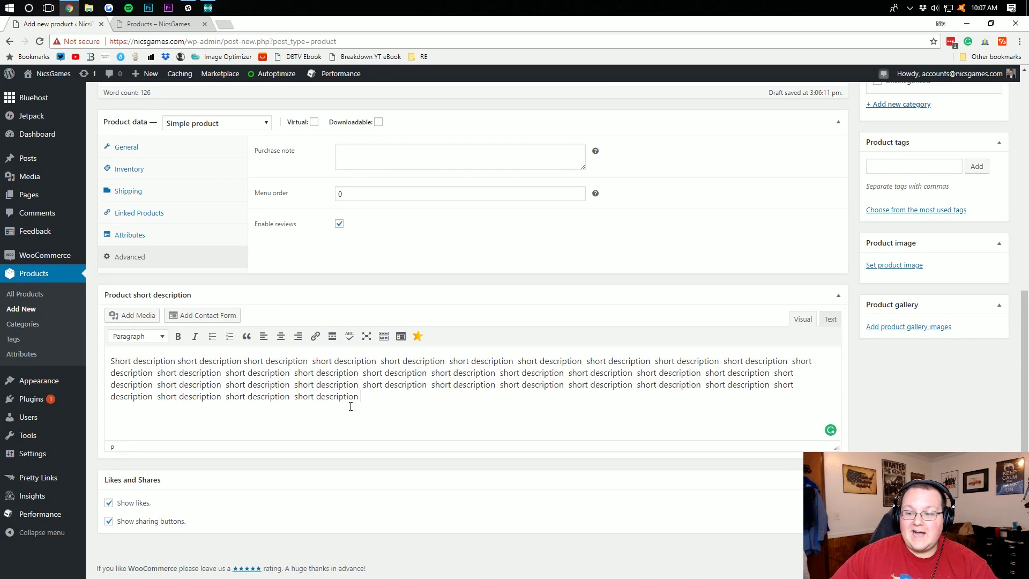
# Choose an image from the media library as the main product image
pyautogui.scroll(1, 536, 395)
pyautogui.scroll(-1, 777, 356)
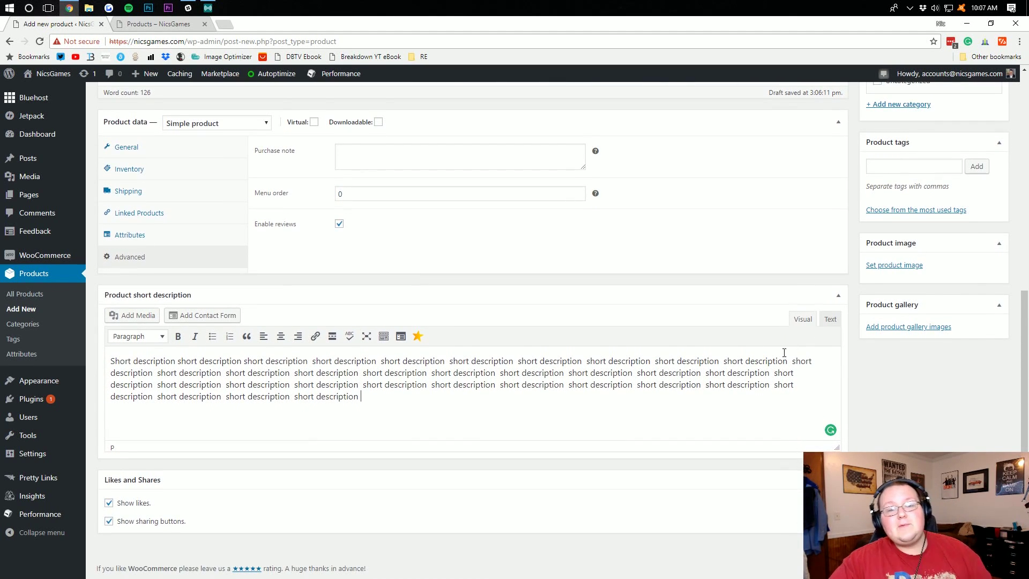
pyautogui.click(894, 265)
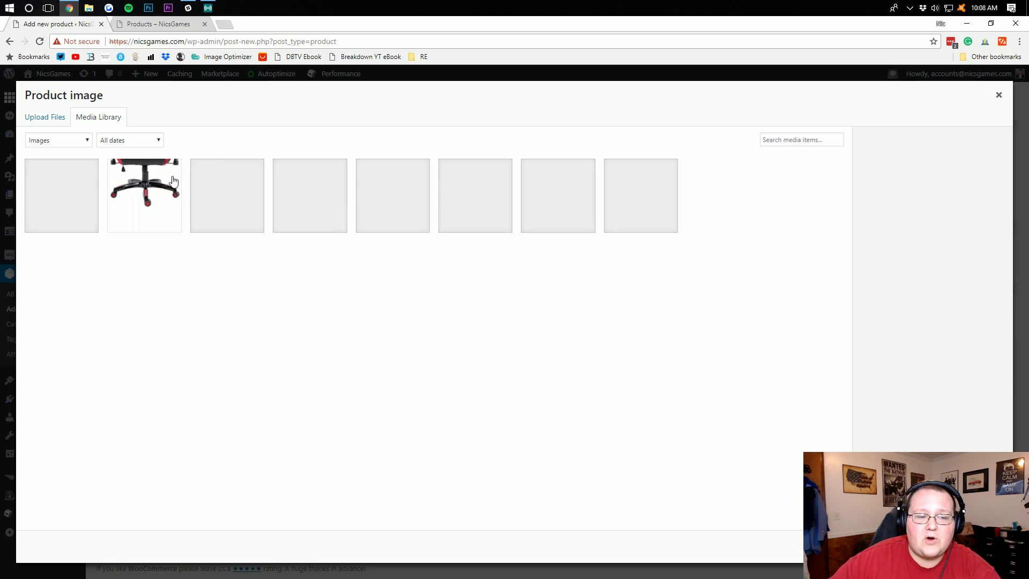
pyautogui.click(626, 200)
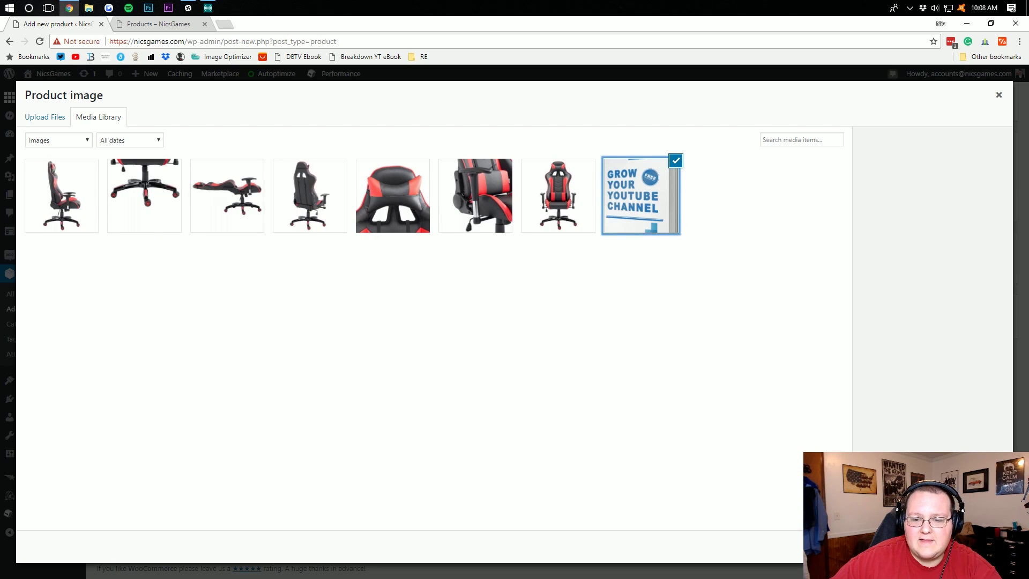
pyautogui.click(965, 547)
# Shift-select the seven chair photos, add them to the gallery, and publish the product
pyautogui.click(889, 328)
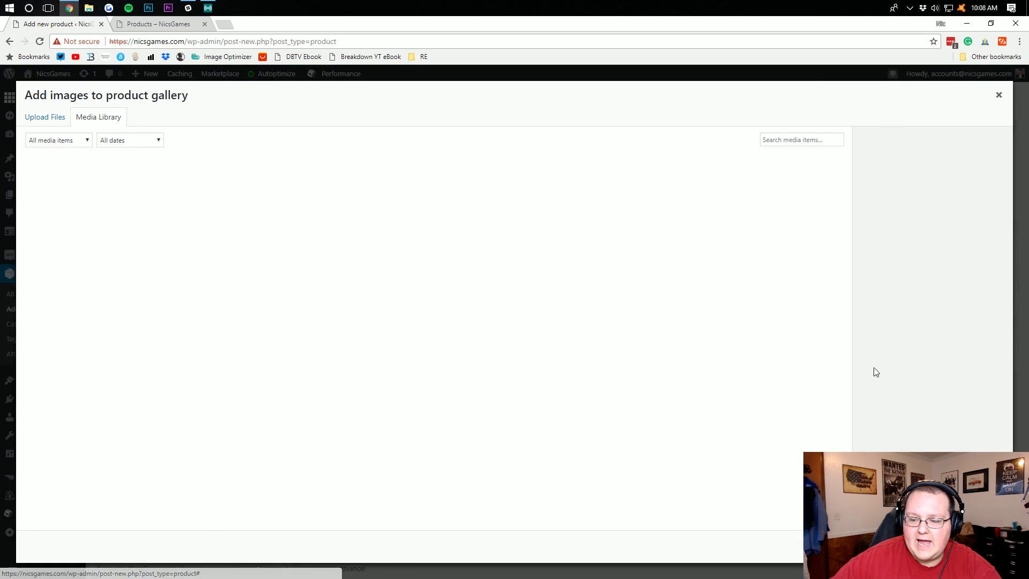
pyautogui.click(84, 190)
pyautogui.keyDown('shift'); pyautogui.click(552, 197); pyautogui.keyUp('shift')
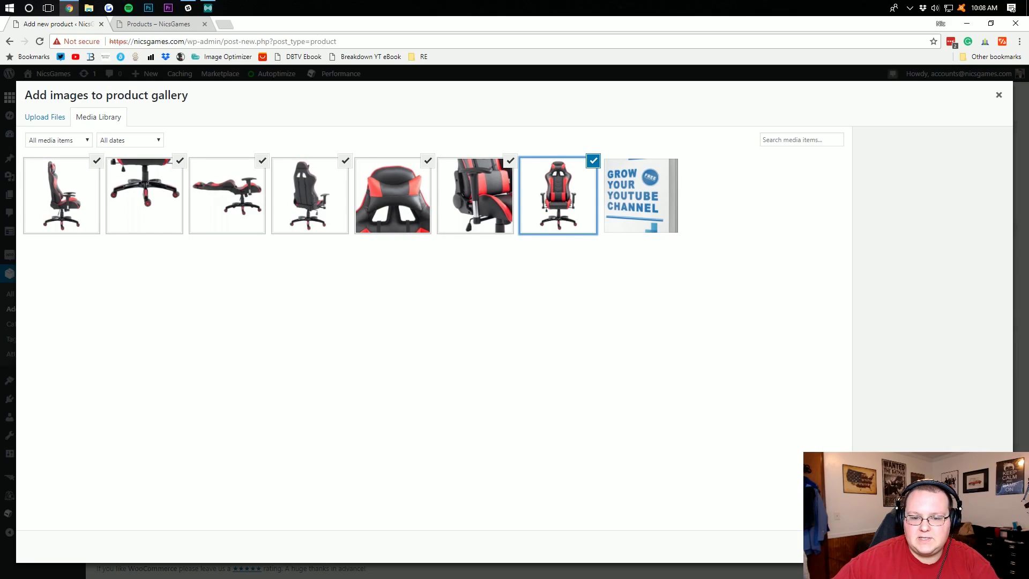
pyautogui.click(965, 547)
pyautogui.scroll(5, 903, 328)
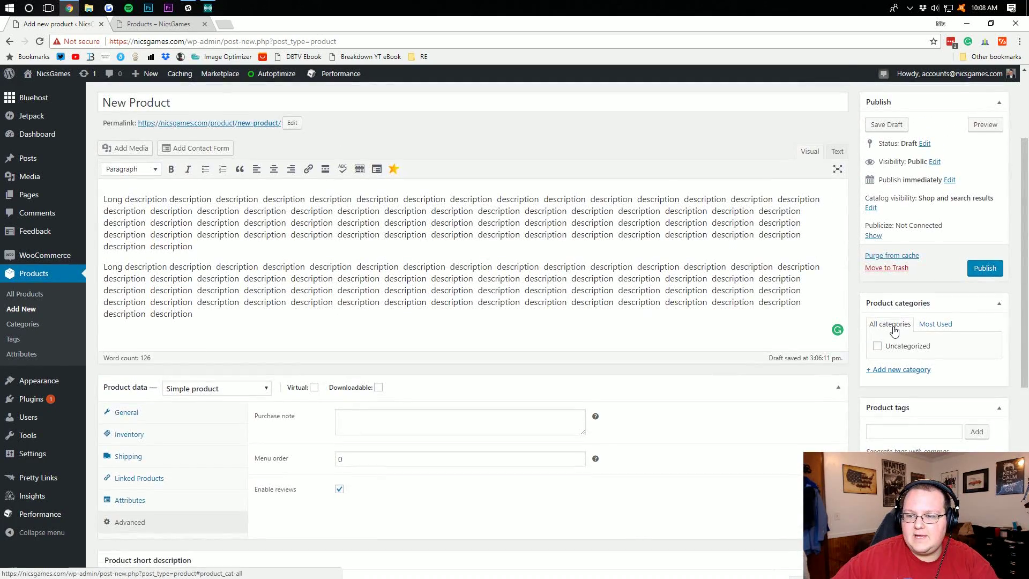
pyautogui.scroll(2, 903, 324)
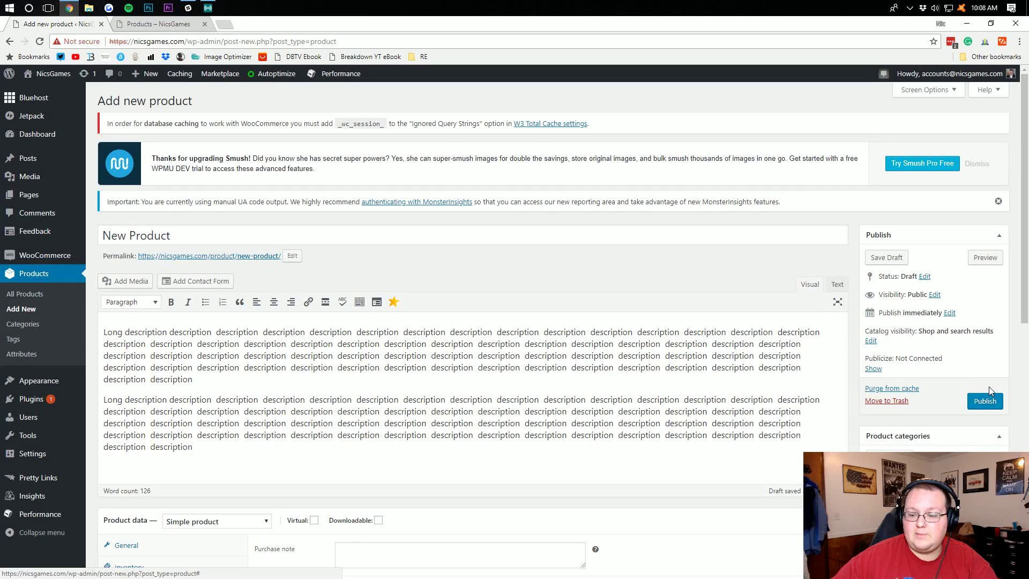
pyautogui.click(986, 401)
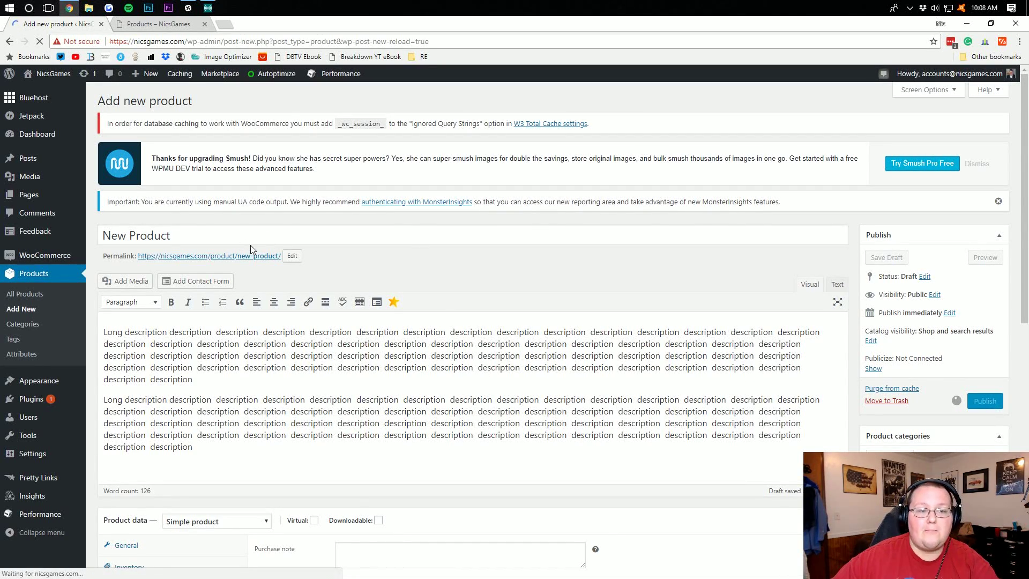
# Reload the shop page to see whether New Product is listed
pyautogui.click(161, 24)
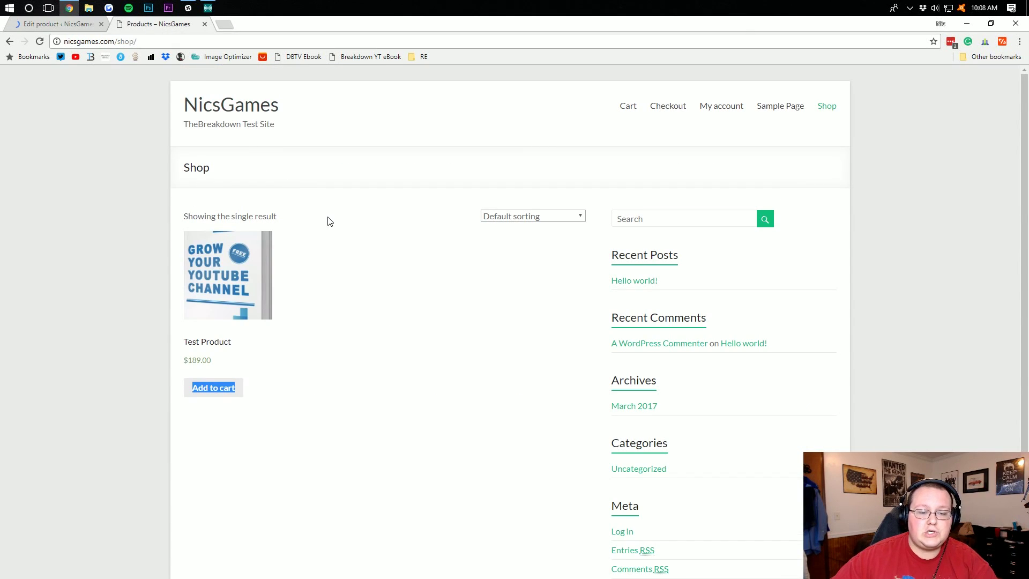
pyautogui.press('F5')
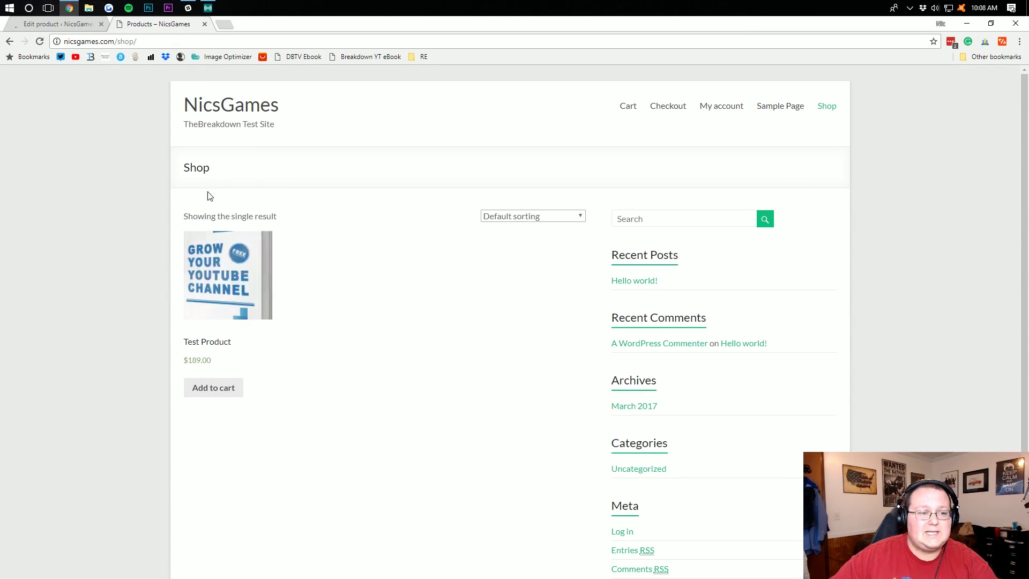
pyautogui.click(60, 27)
pyautogui.click(142, 25)
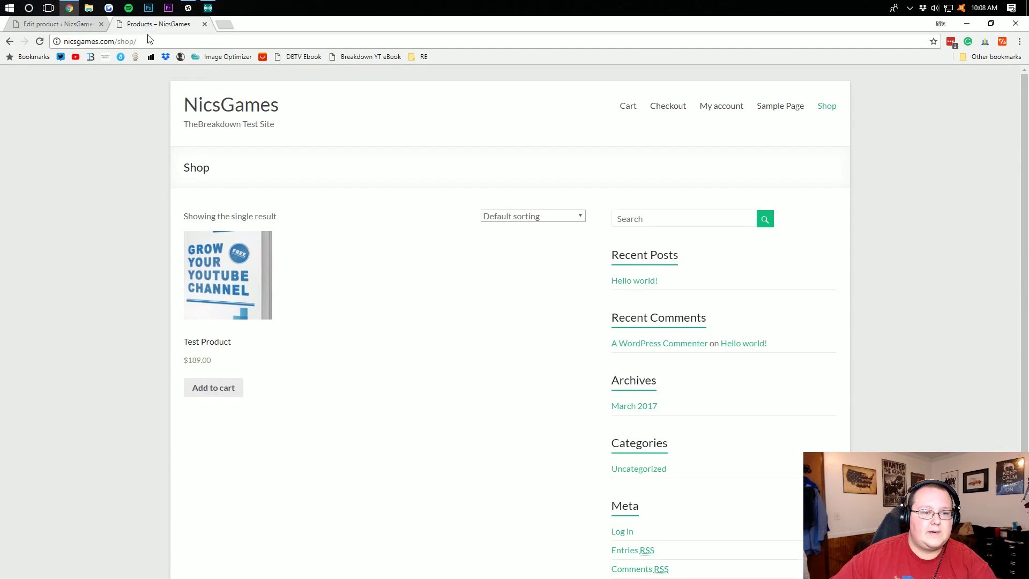
pyautogui.press('F5')
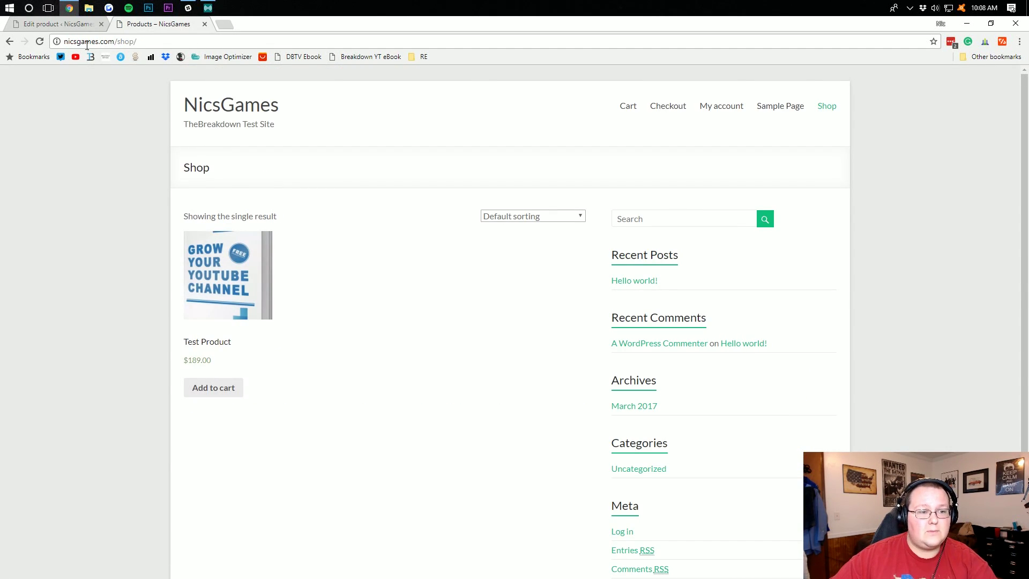
# Update the product in the editor and return to the shop page
pyautogui.click(56, 24)
pyautogui.scroll(-2, 812, 324)
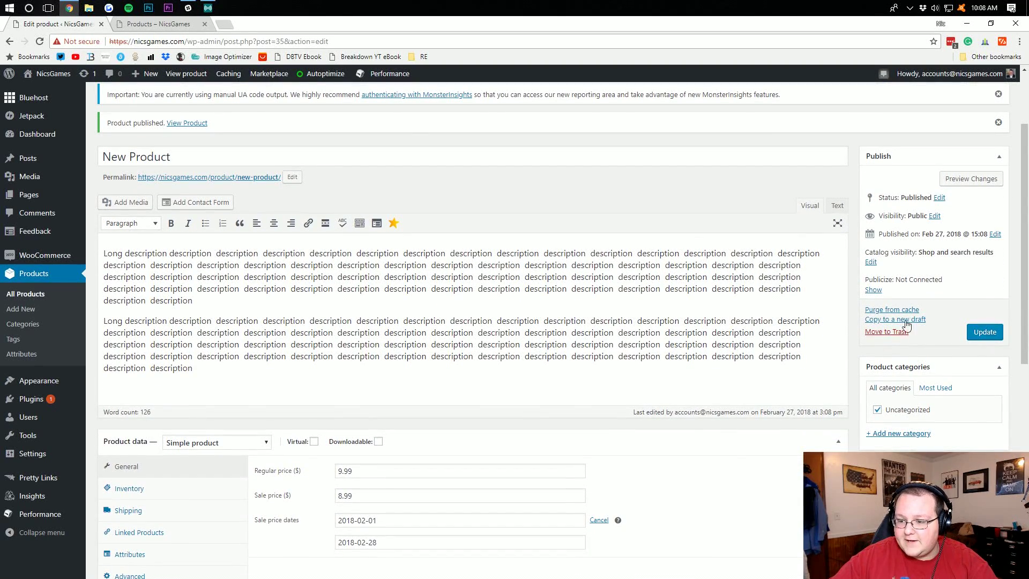
pyautogui.click(985, 332)
pyautogui.moveTo(319, 80)
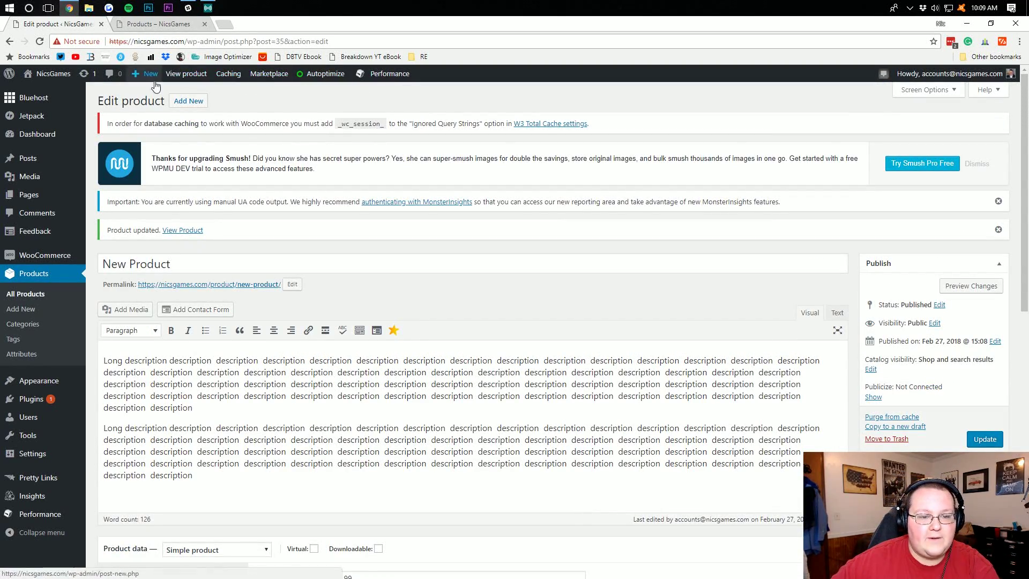
pyautogui.click(156, 24)
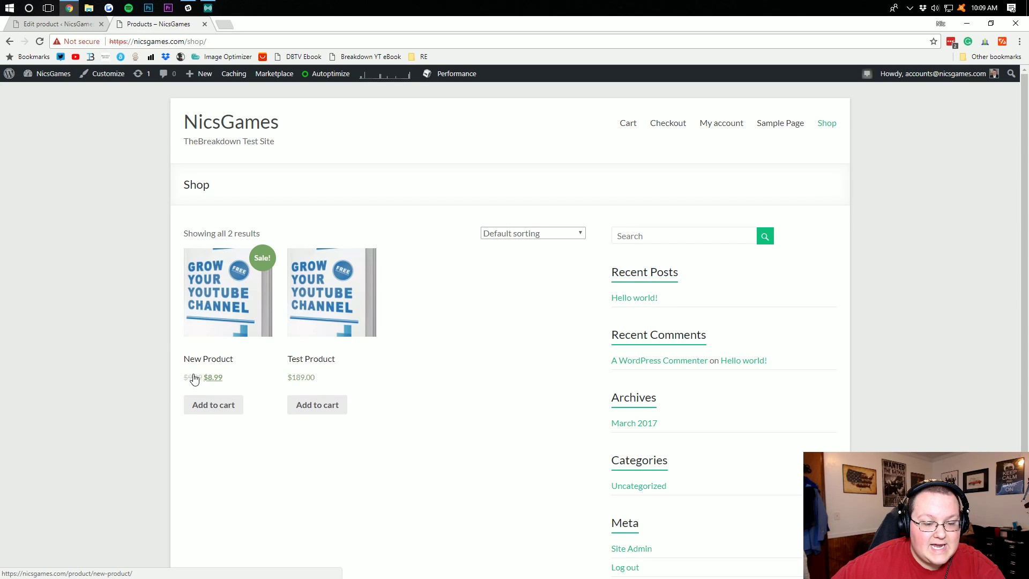
# Open the New Product page from the shop and read through its description
pyautogui.click(214, 321)
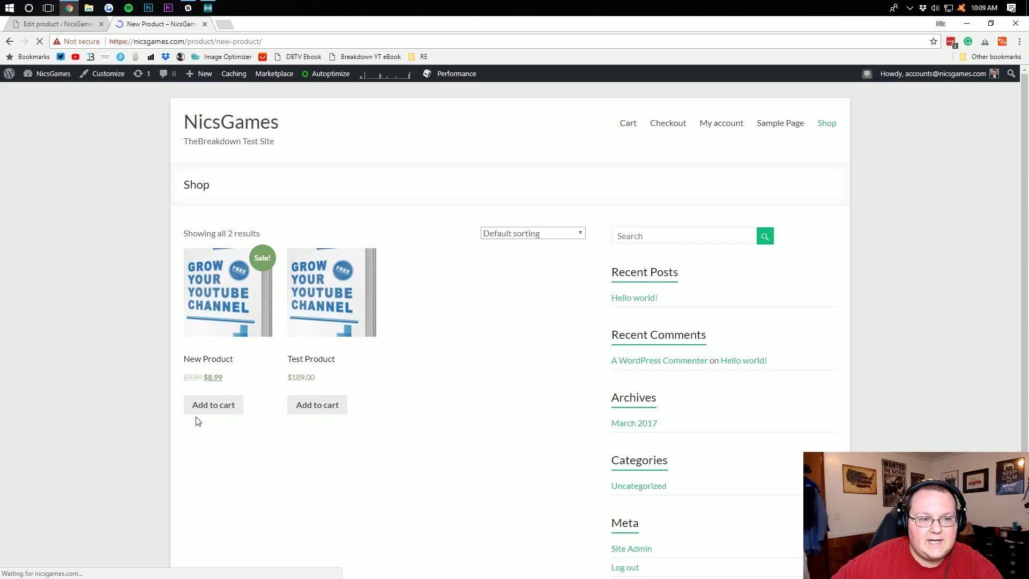
pyautogui.scroll(-2, 466, 279)
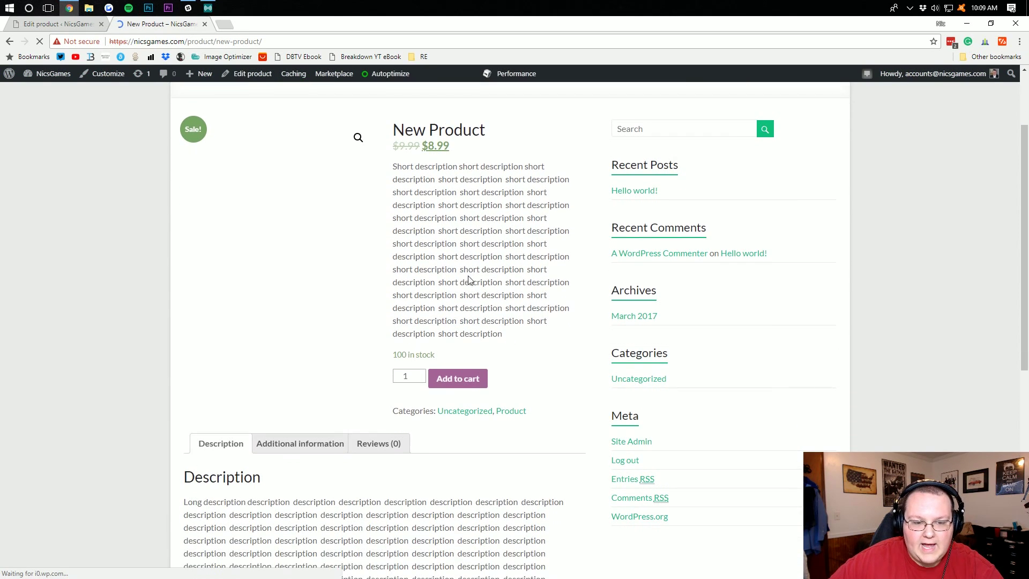
pyautogui.moveTo(462, 191); pyautogui.dragTo(489, 317)
pyautogui.click(489, 317)
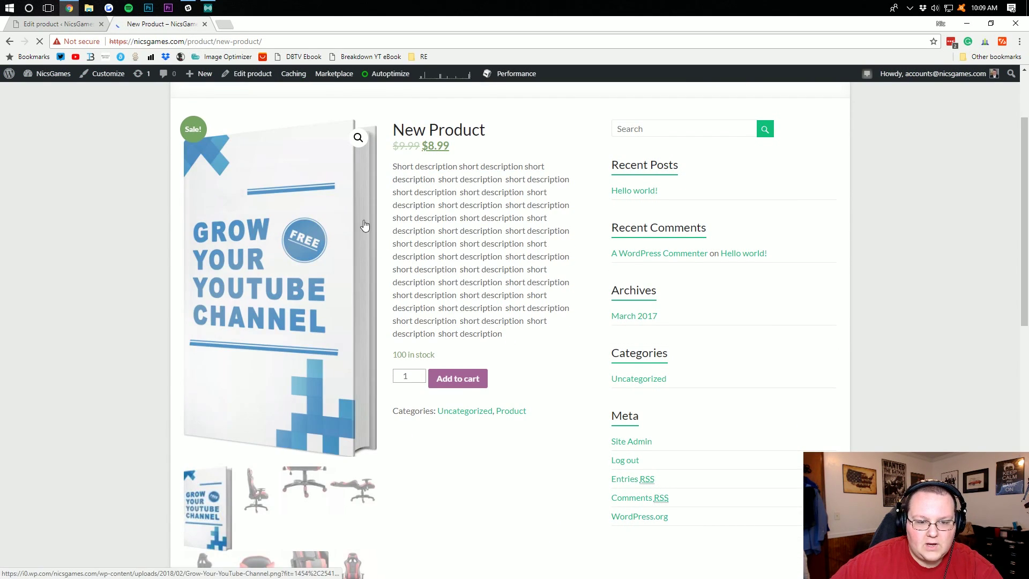
pyautogui.scroll(-3, 338, 356)
pyautogui.scroll(-2, 338, 356)
pyautogui.scroll(5, 338, 356)
pyautogui.scroll(-11, 322, 321)
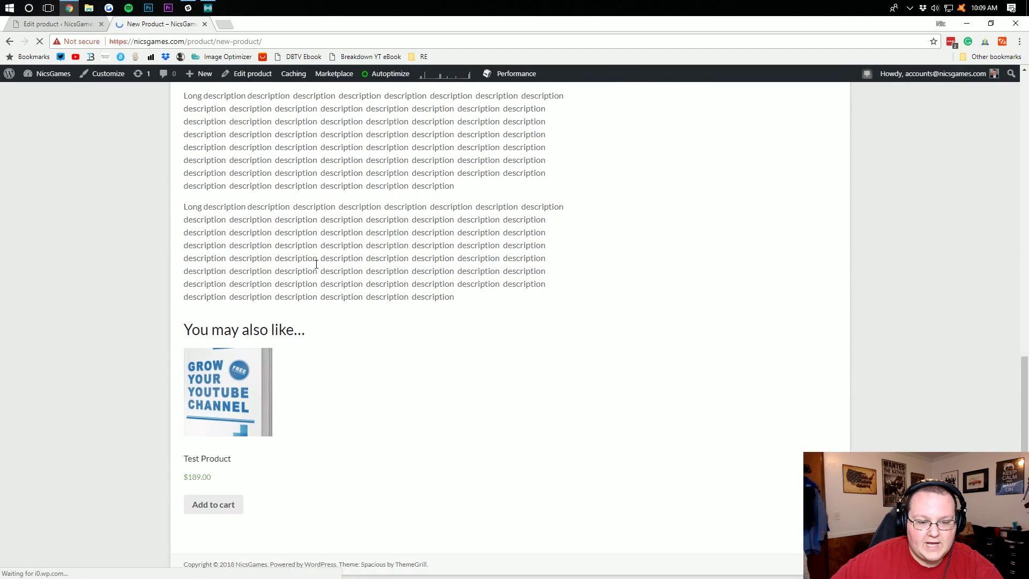
pyautogui.scroll(1, 340, 266)
pyautogui.scroll(3, 338, 273)
# Check the 3 oz weight and 3 x 4 x 7 in dimensions, then the Reviews tab
pyautogui.click(311, 241)
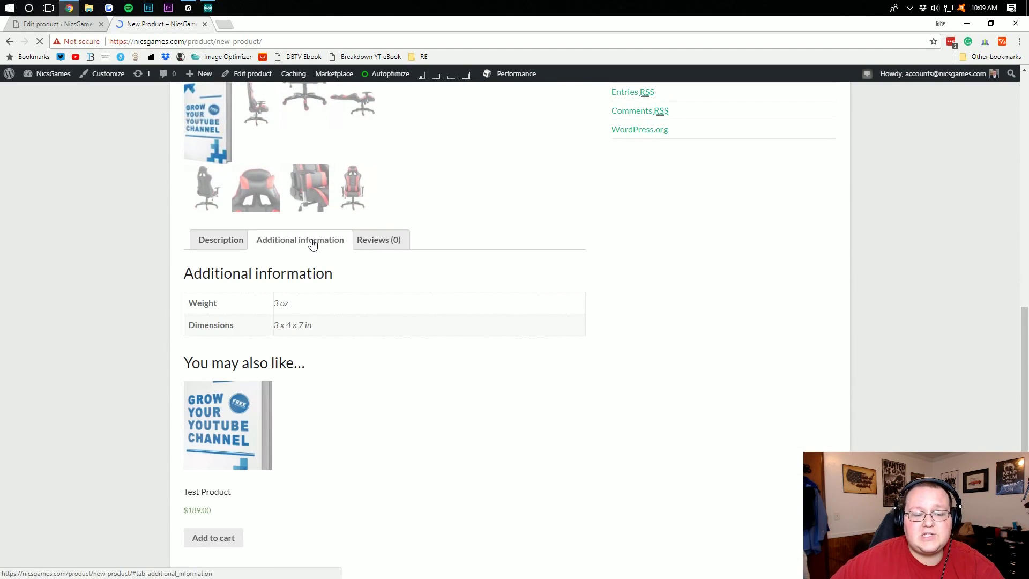
pyautogui.moveTo(212, 273); pyautogui.dragTo(179, 328)
pyautogui.click(225, 325)
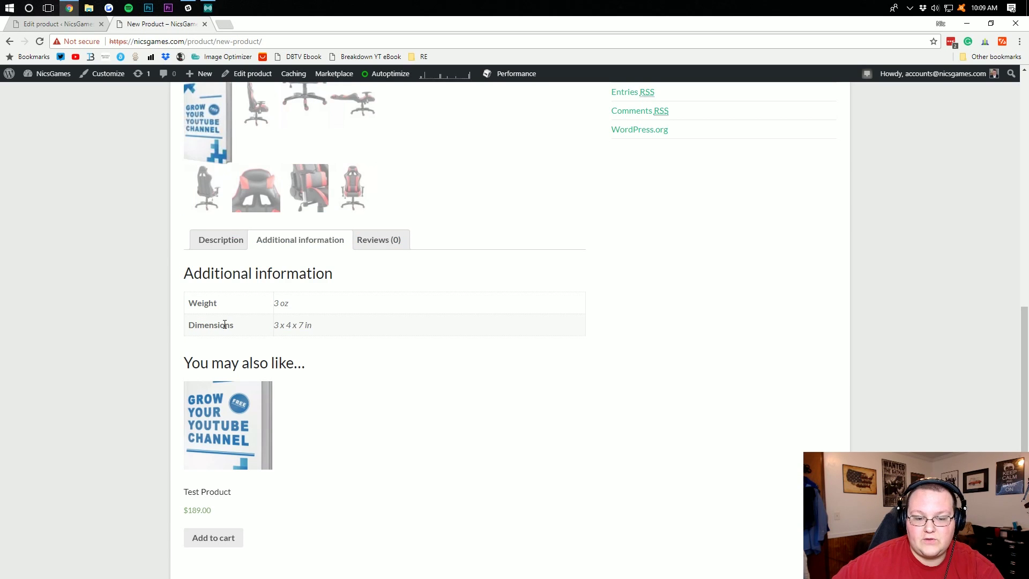
pyautogui.click(385, 248)
pyautogui.scroll(-3, 317, 337)
pyautogui.scroll(5, 279, 367)
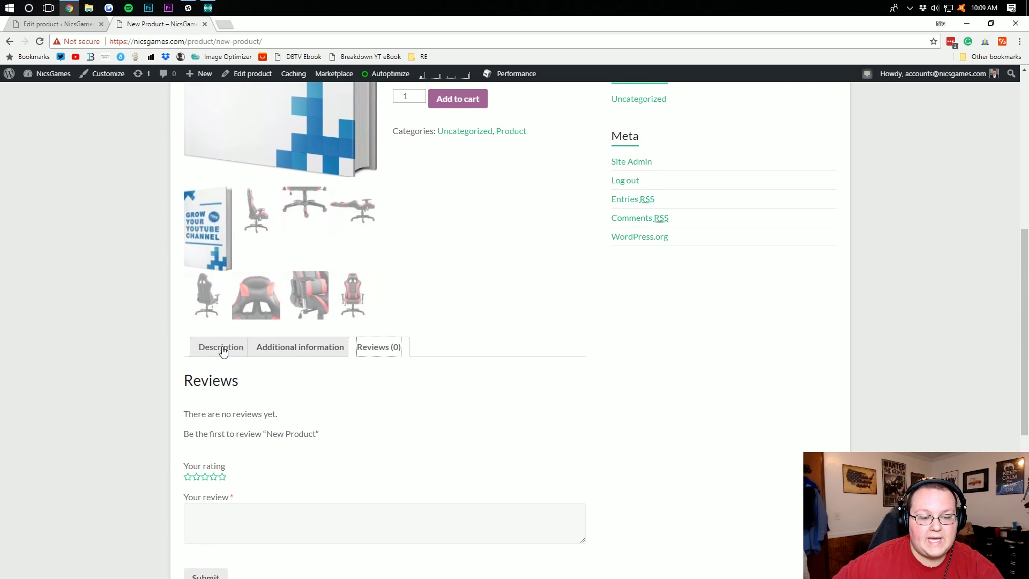
# Reread the Description tab, spot the 100 in stock note, then switch back to the product editor
pyautogui.click(222, 349)
pyautogui.scroll(7, 466, 378)
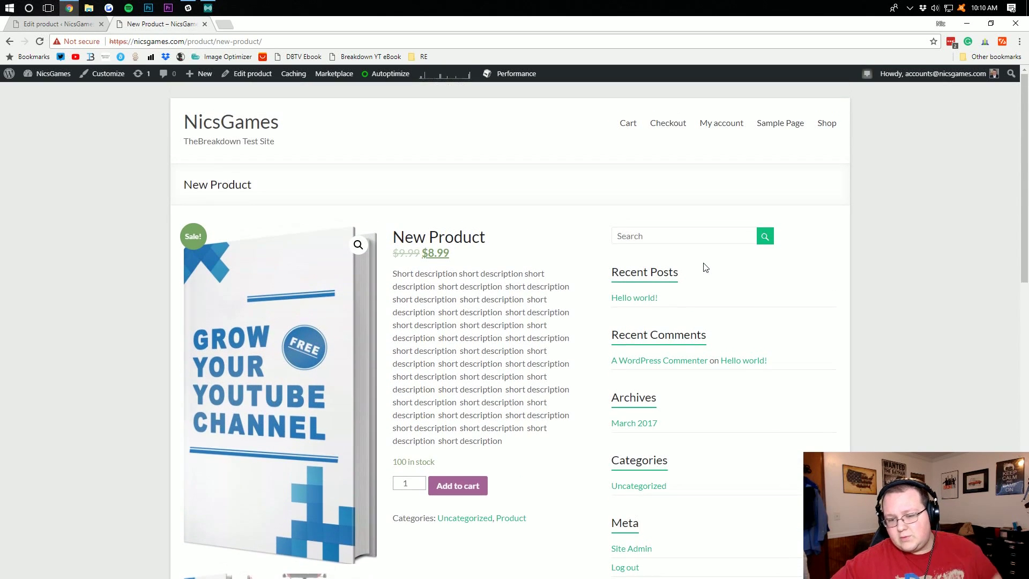
pyautogui.scroll(-5, 653, 496)
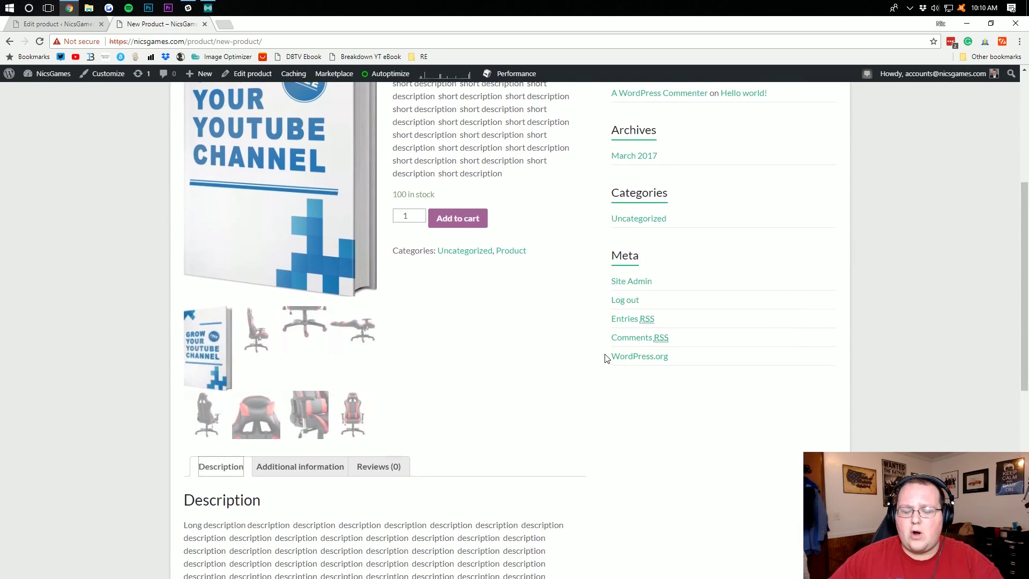
pyautogui.scroll(5, 604, 356)
pyautogui.scroll(1, 572, 283)
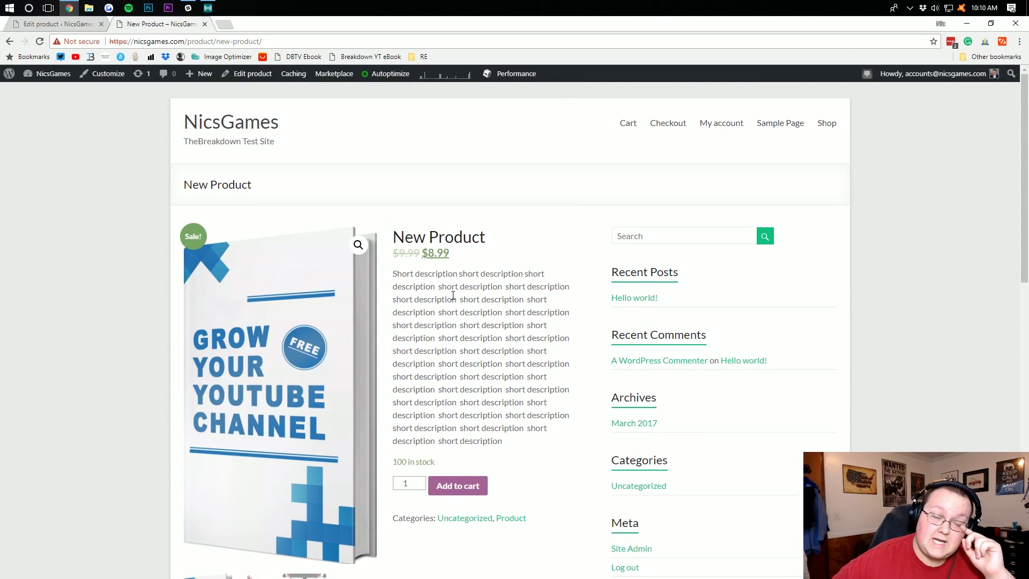
pyautogui.scroll(-2, 407, 294)
pyautogui.scroll(2, 402, 292)
pyautogui.scroll(-5, 447, 276)
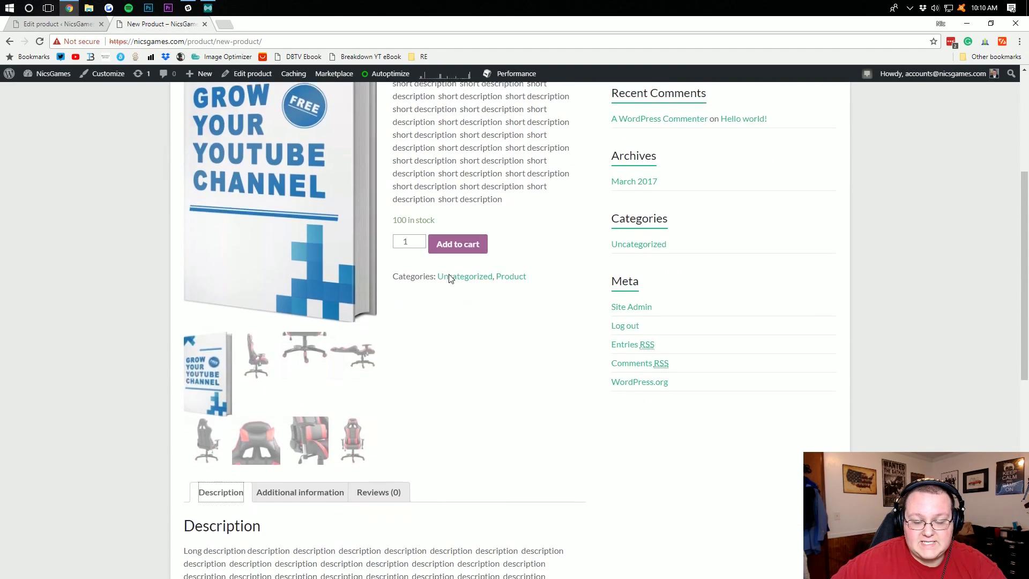
pyautogui.scroll(1, 446, 275)
pyautogui.scroll(1, 446, 276)
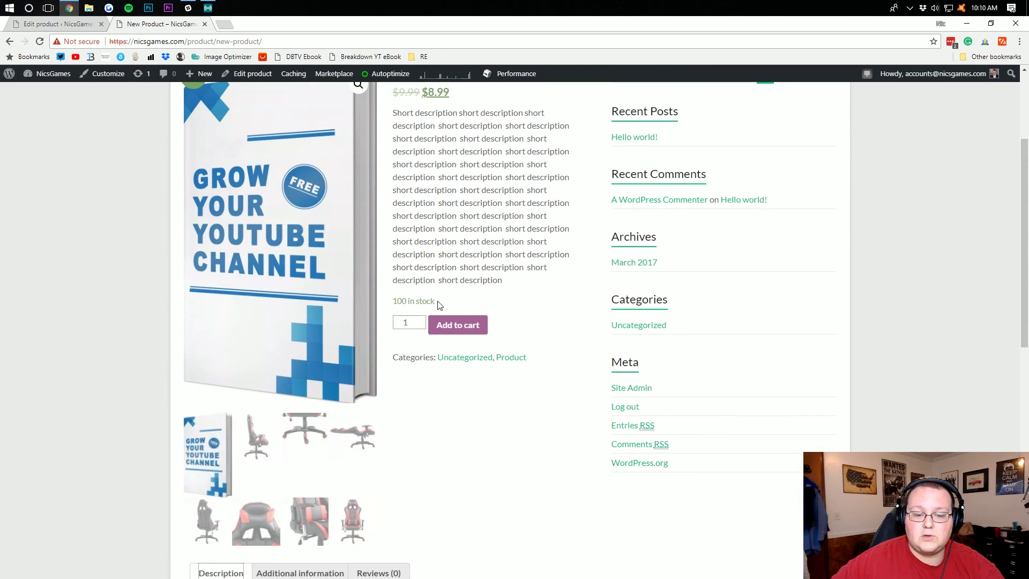
pyautogui.moveTo(442, 305); pyautogui.dragTo(470, 406)
pyautogui.click(470, 405)
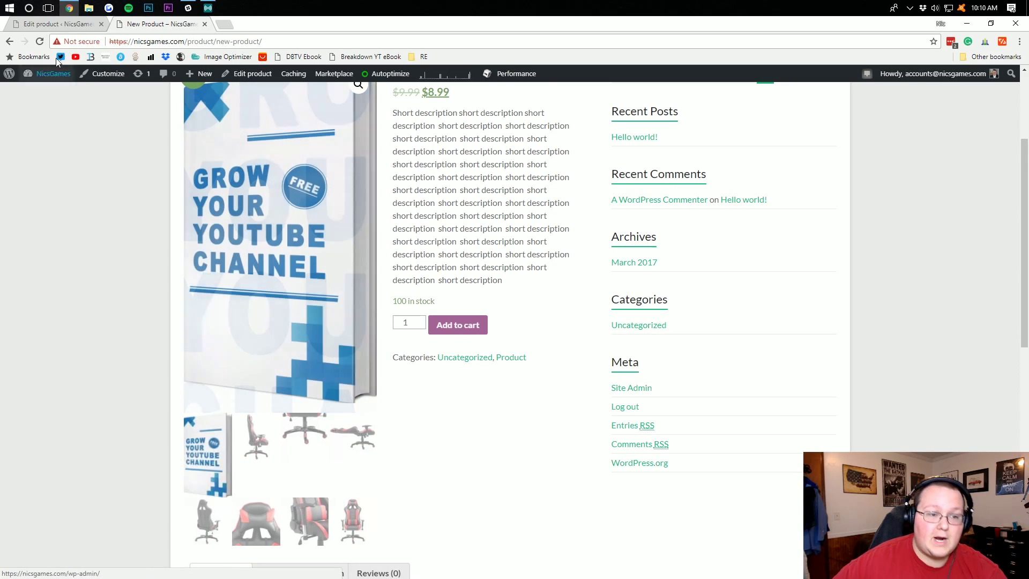
pyautogui.click(33, 25)
pyautogui.scroll(-5, 904, 305)
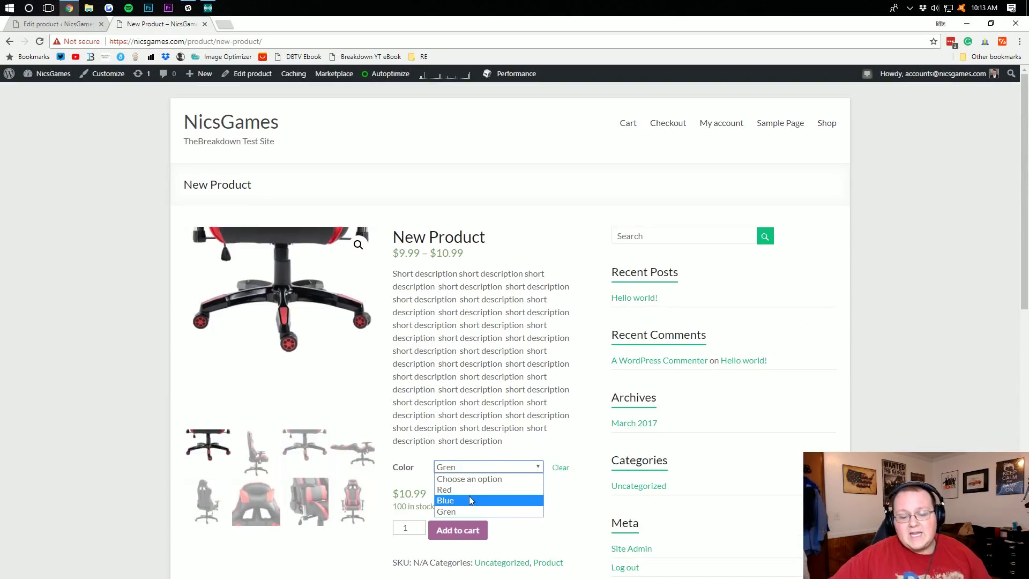
# Select Blue in the Color dropdown and scroll through the product description
pyautogui.click(471, 500)
pyautogui.scroll(-5, 522, 329)
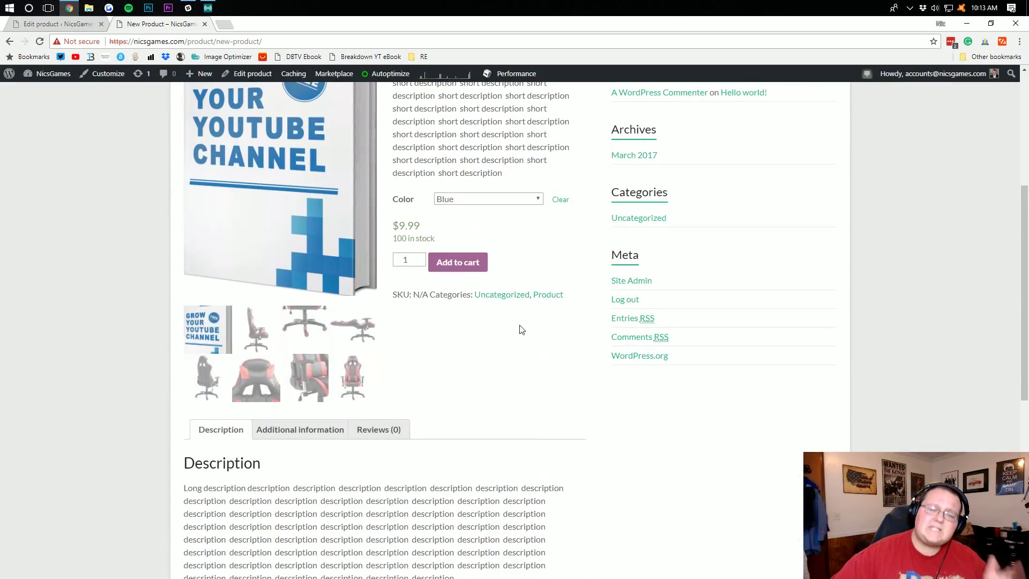
pyautogui.scroll(-8, 525, 403)
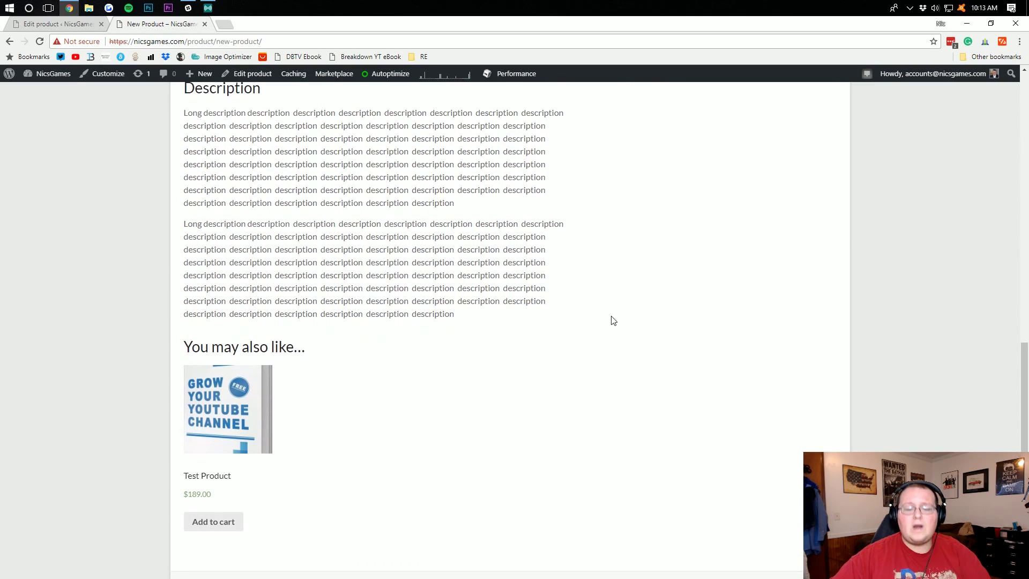
pyautogui.scroll(15, 488, 258)
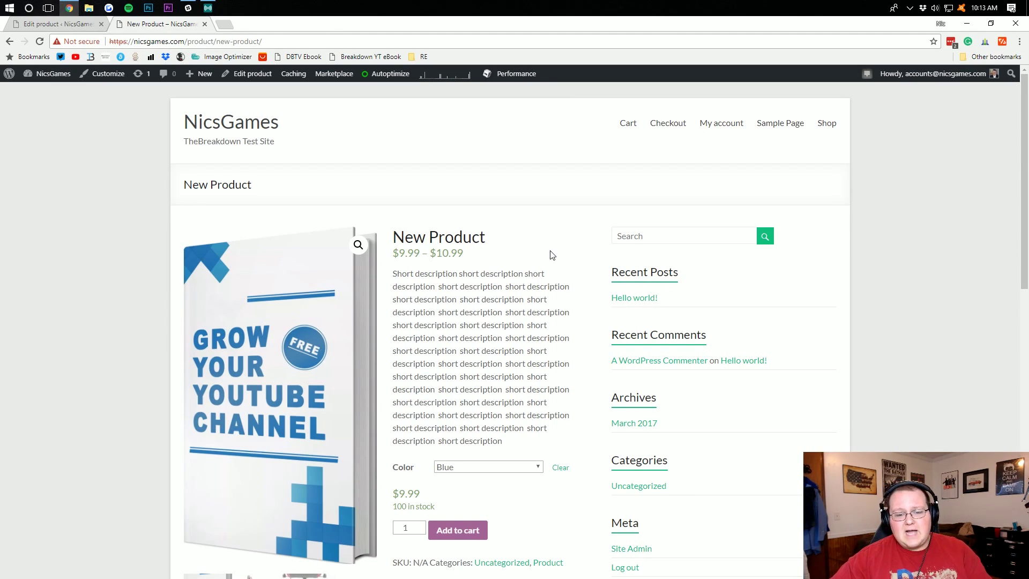
pyautogui.scroll(-3, 548, 255)
pyautogui.scroll(3, 483, 220)
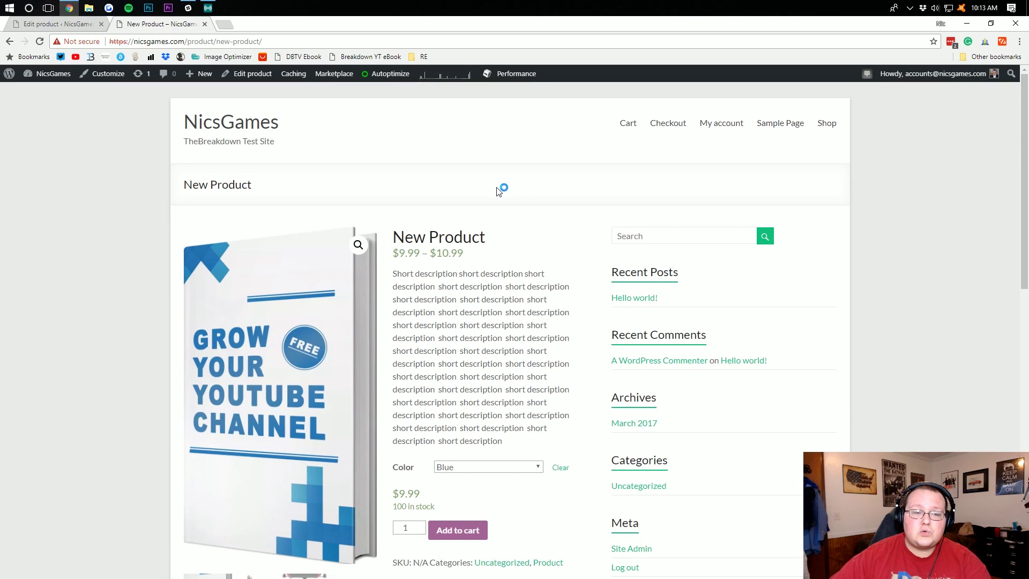